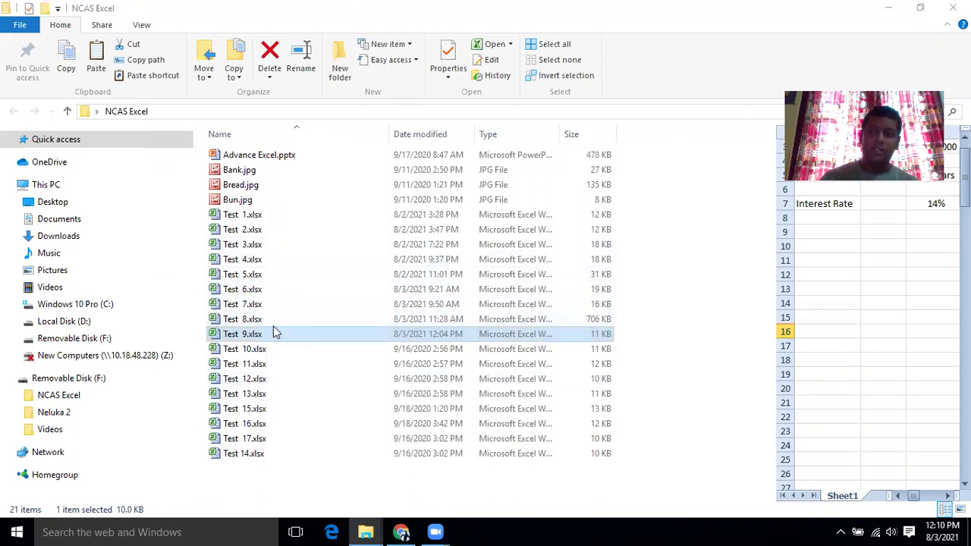
Open Test 9.xlsx from the NCAS Excel folder in Excel.
double_click(232, 333)
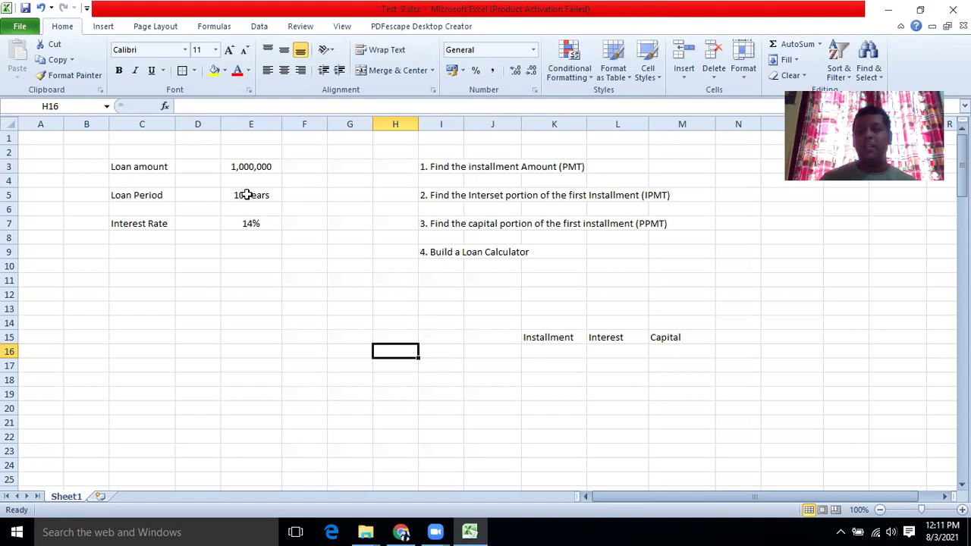
Cancel the stray entry in F5 and reduce E5 to just the number 10.
click(297, 198)
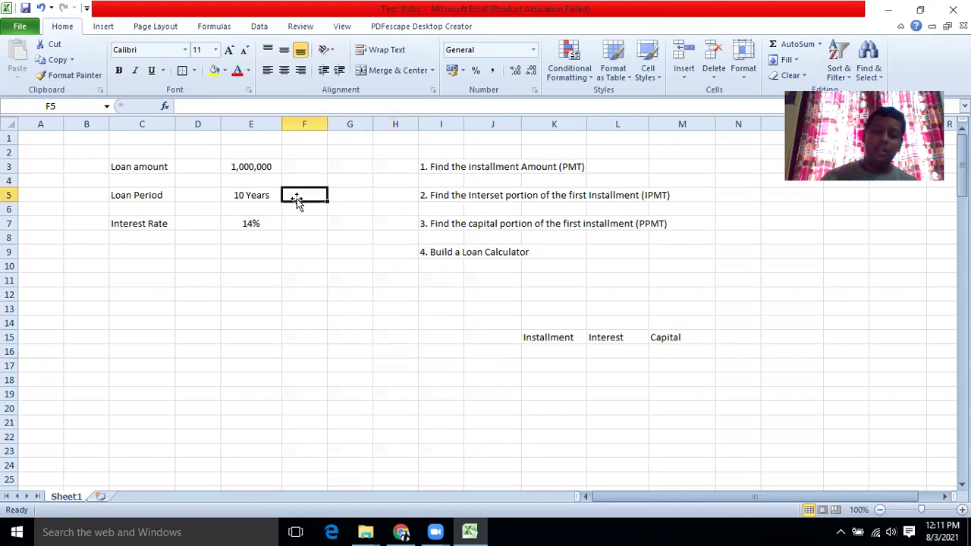
text(=)
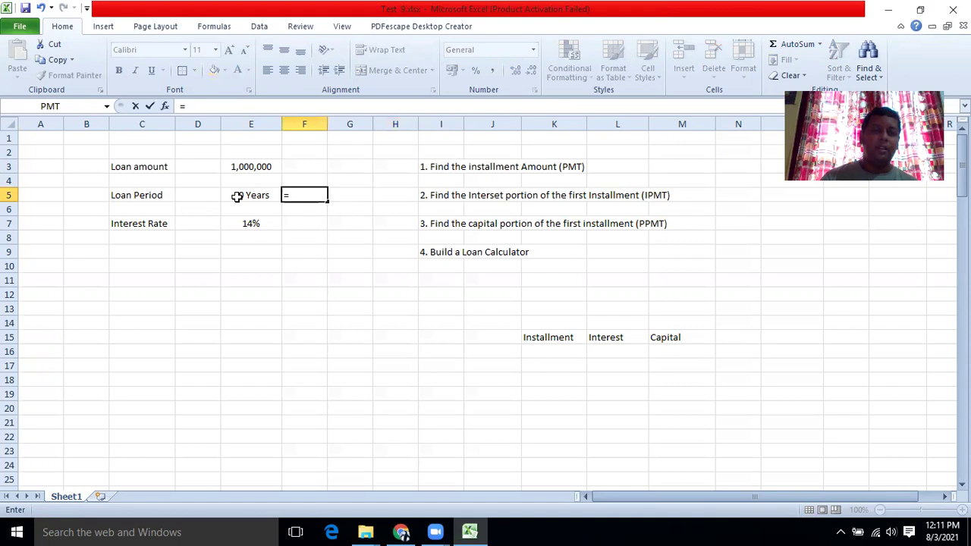
text(10)
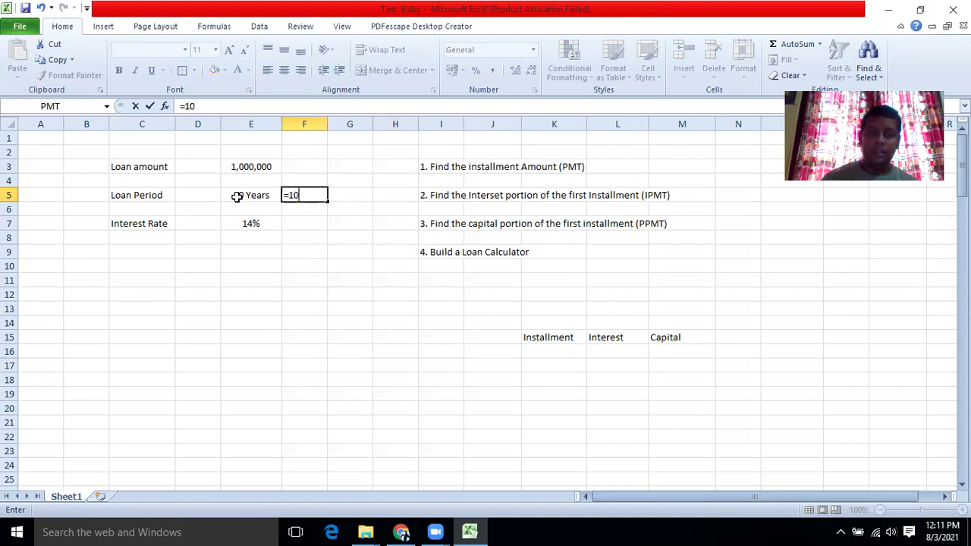
key(BackSpace)
key(Escape)
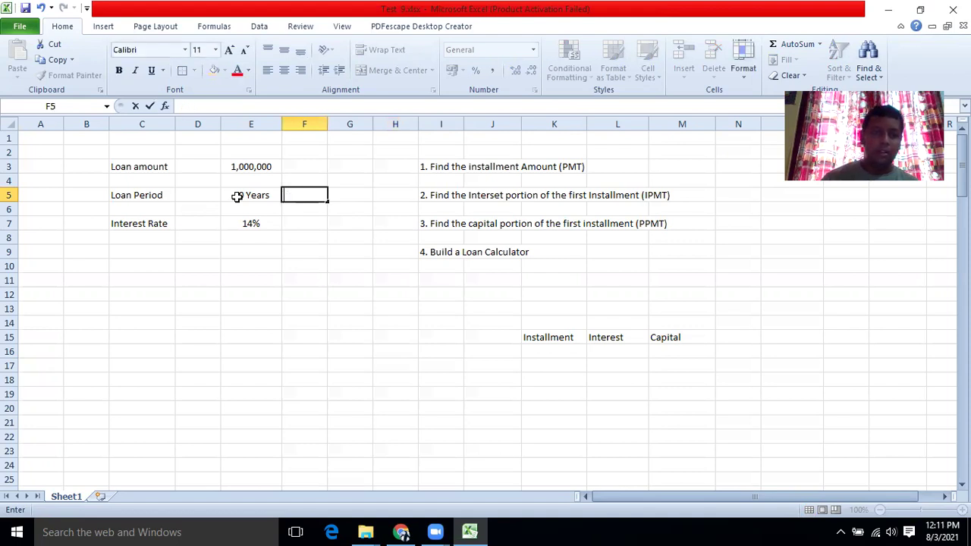
click(257, 195)
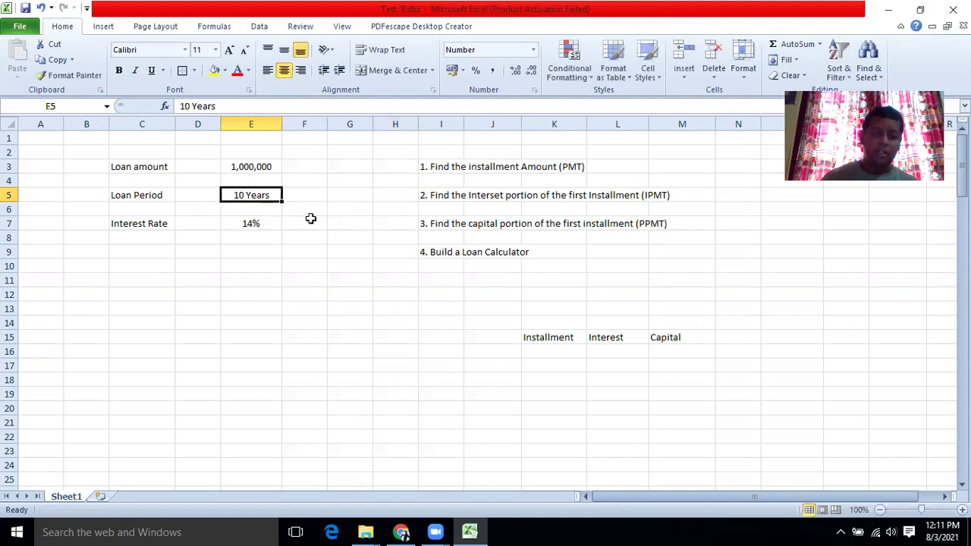
double_click(269, 194)
key(BackSpace)
key(BackSpace)
key(BackSpace)
key(BackSpace)
key(BackSpace)
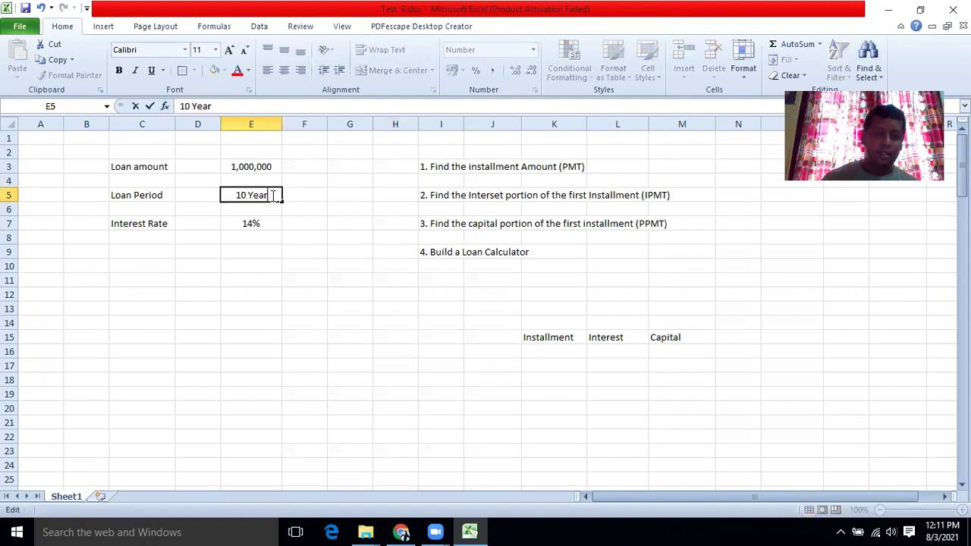
click(210, 225)
Relabel C5 as 'Loan Period (Y)' and auto-fit column C.
double_click(168, 195)
text((Y))
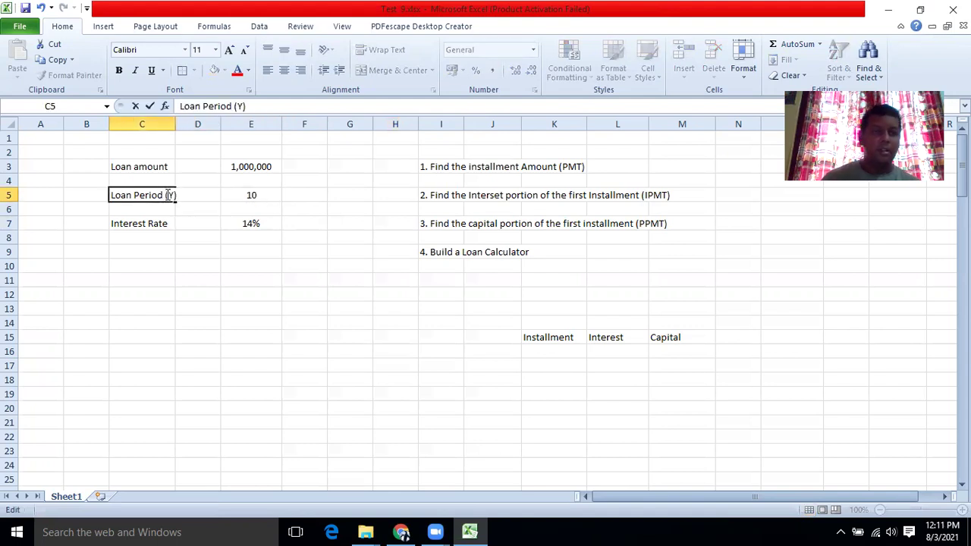
click(269, 237)
double_click(175, 123)
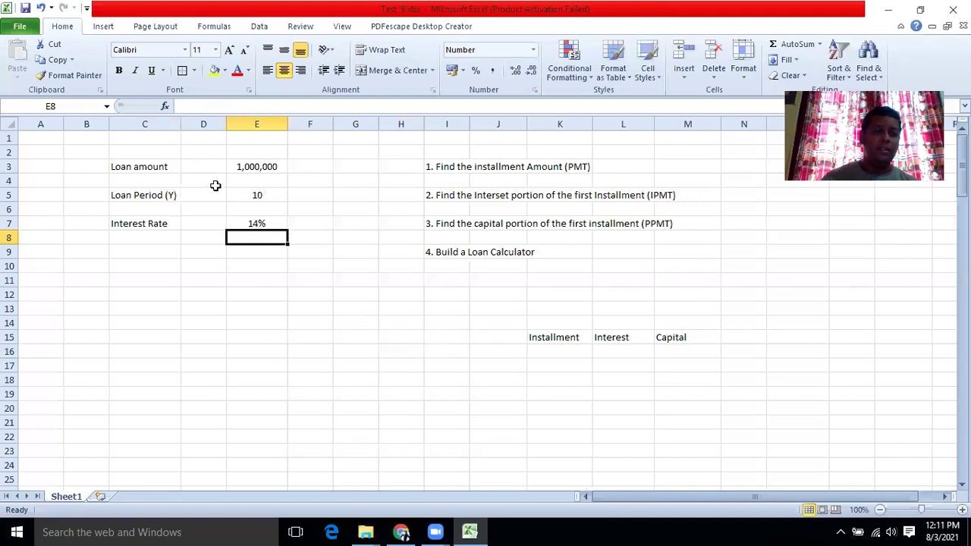
Enter =E5*12 in F5 to convert the 10-year period to 120 months.
click(258, 196)
click(307, 196)
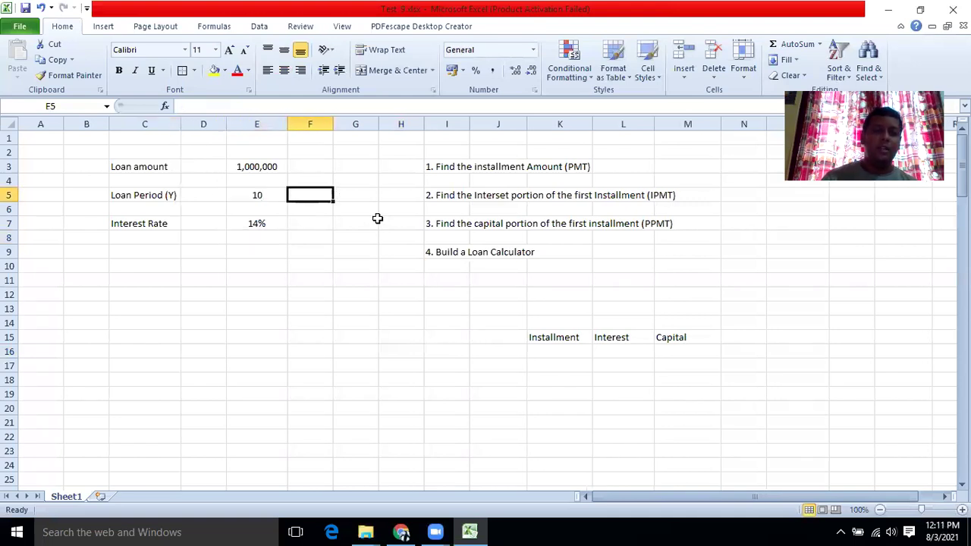
text(=)
click(256, 194)
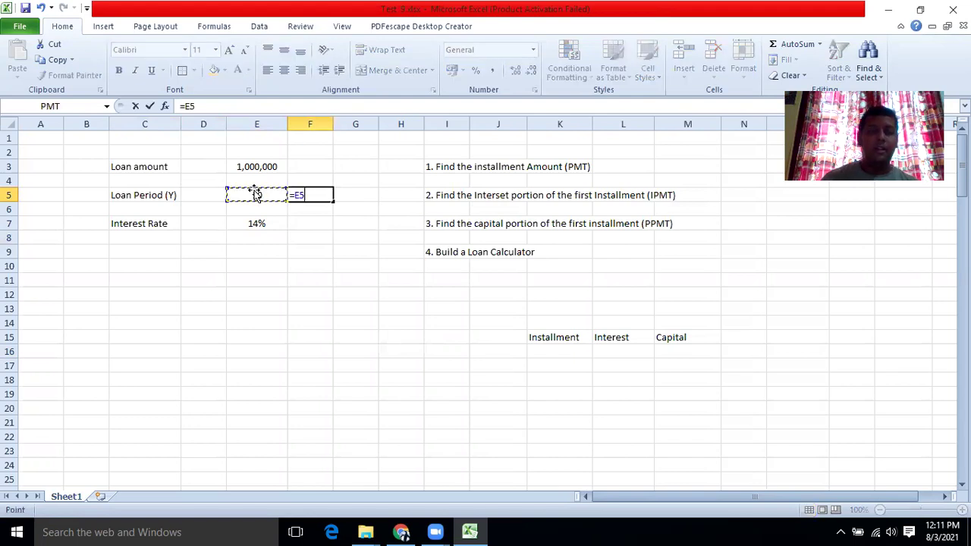
text(*12)
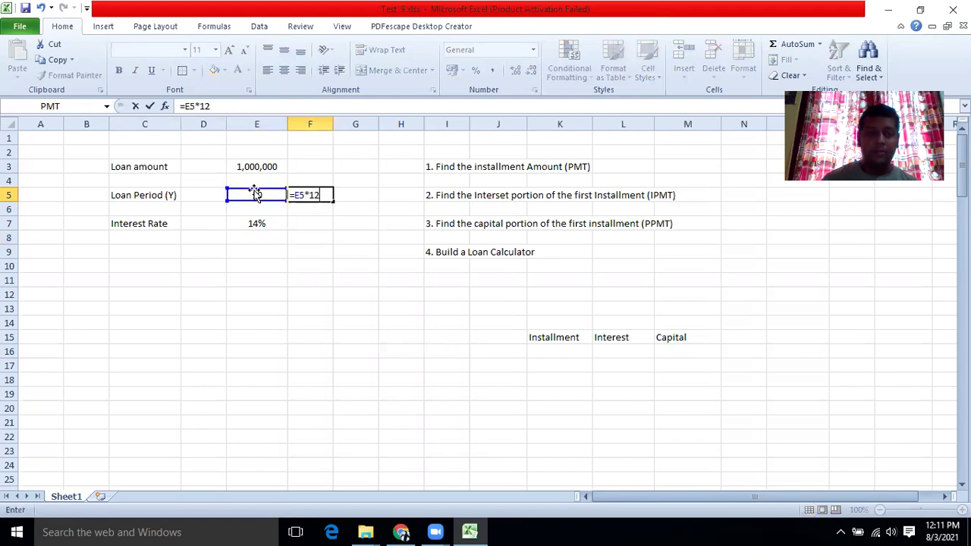
key(Return)
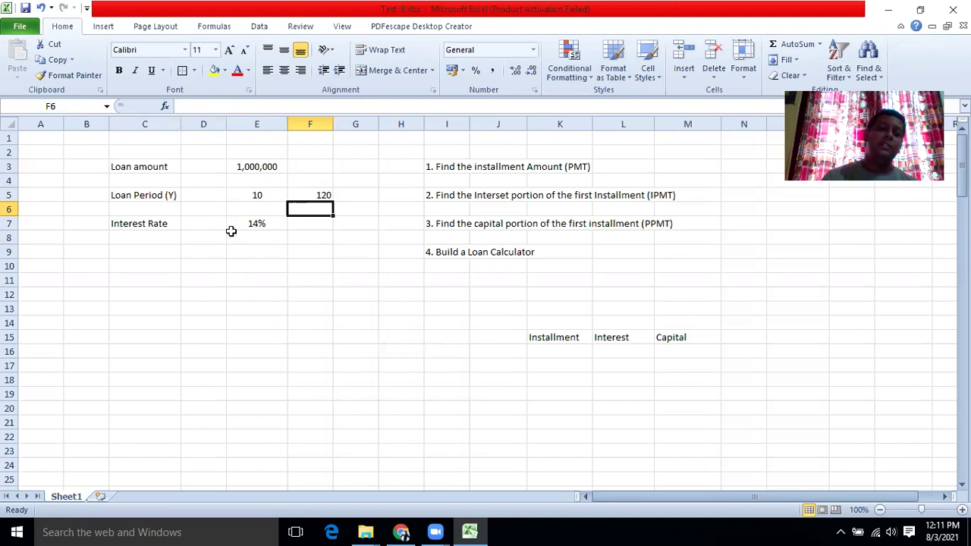
Change the C7 label to 'Interest Rate (Y)' and widen column C slightly.
double_click(169, 225)
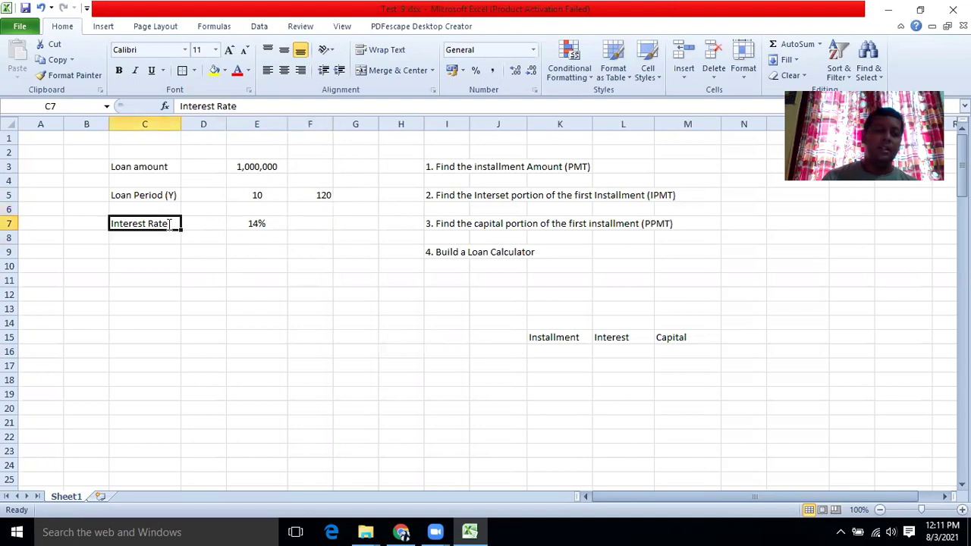
text(()
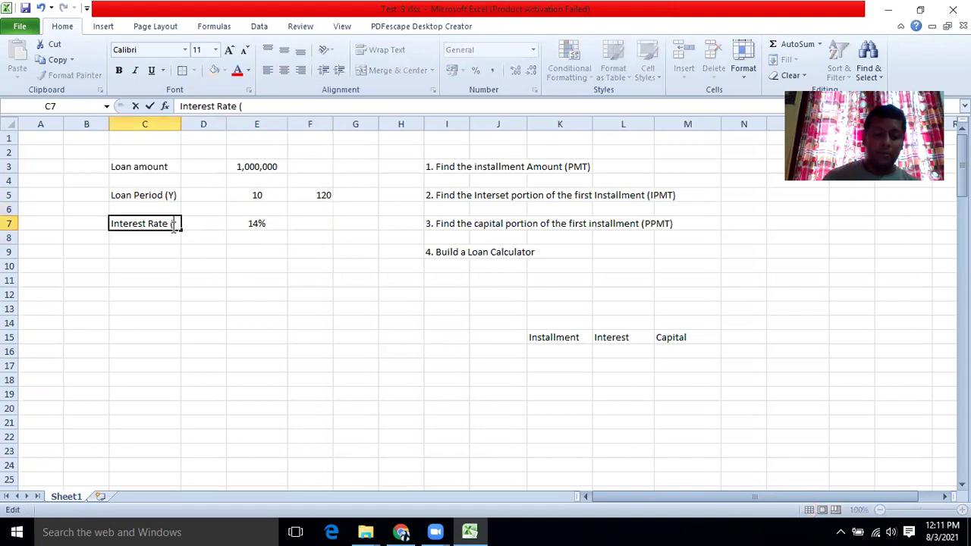
text(R))
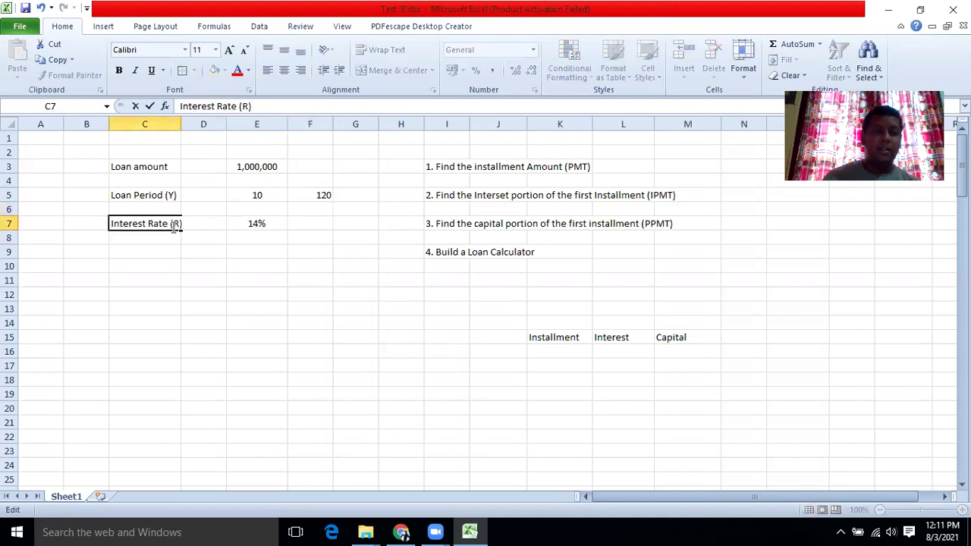
click(176, 223)
key(BackSpace)
text(Y)
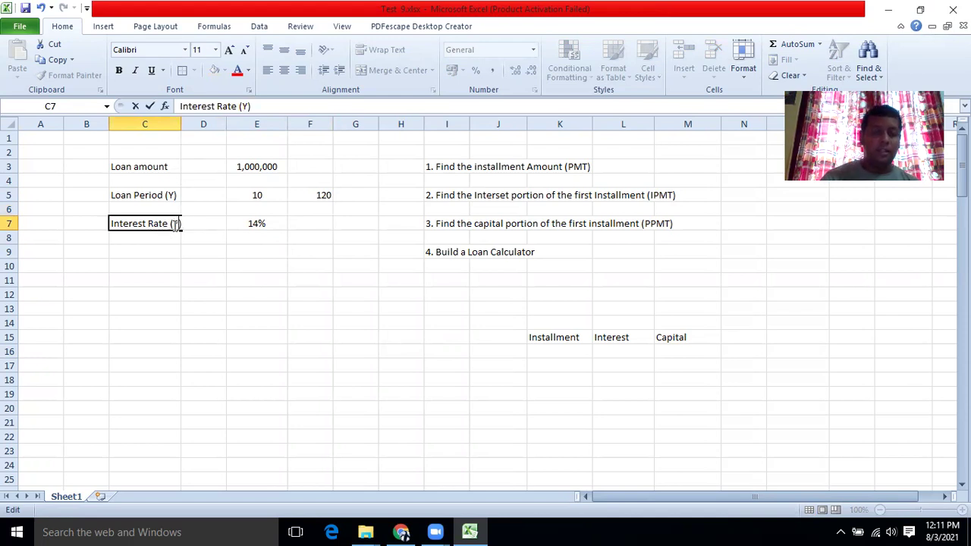
click(185, 282)
drag(179, 122, 187, 121)
click(313, 226)
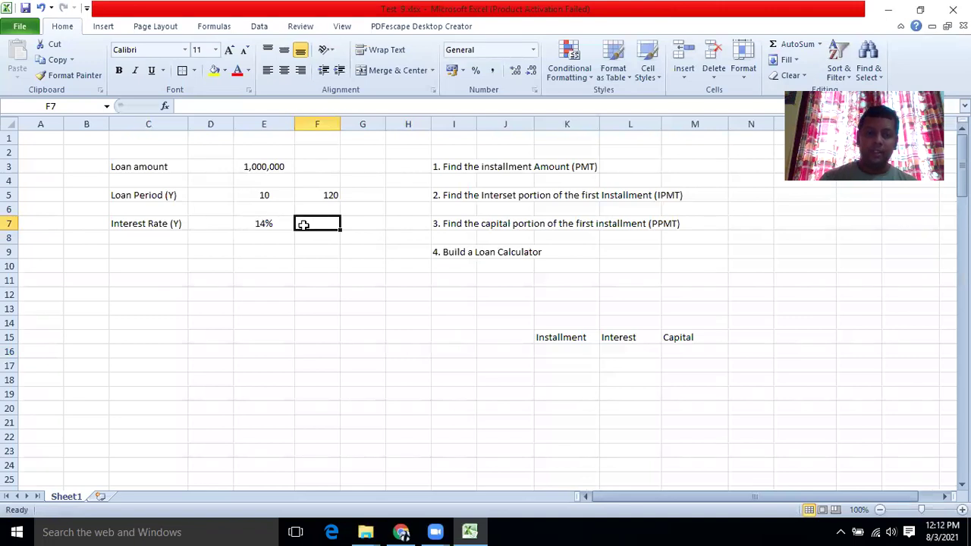
Enter =E7/12 in F7 to get the monthly rate 0.011667.
text(=)
click(256, 220)
text(/12)
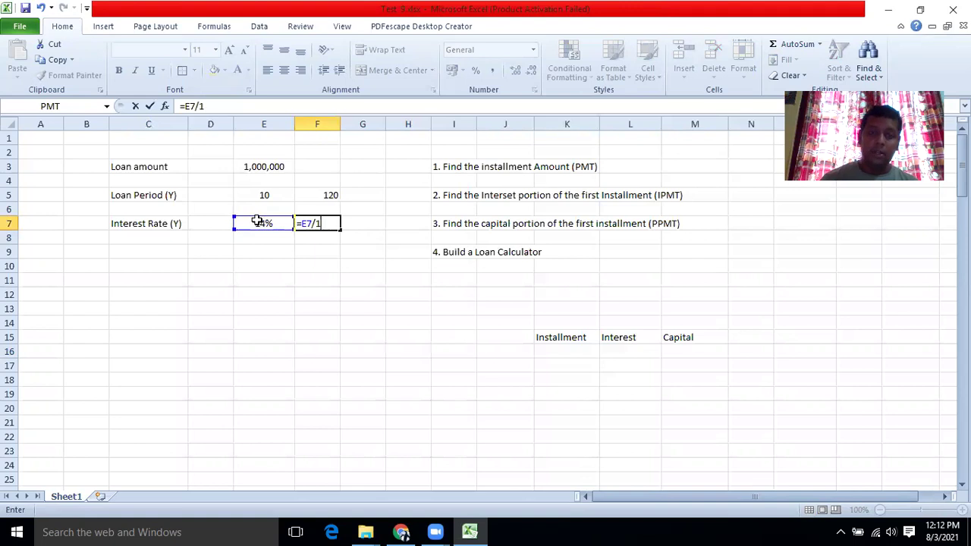
click(252, 253)
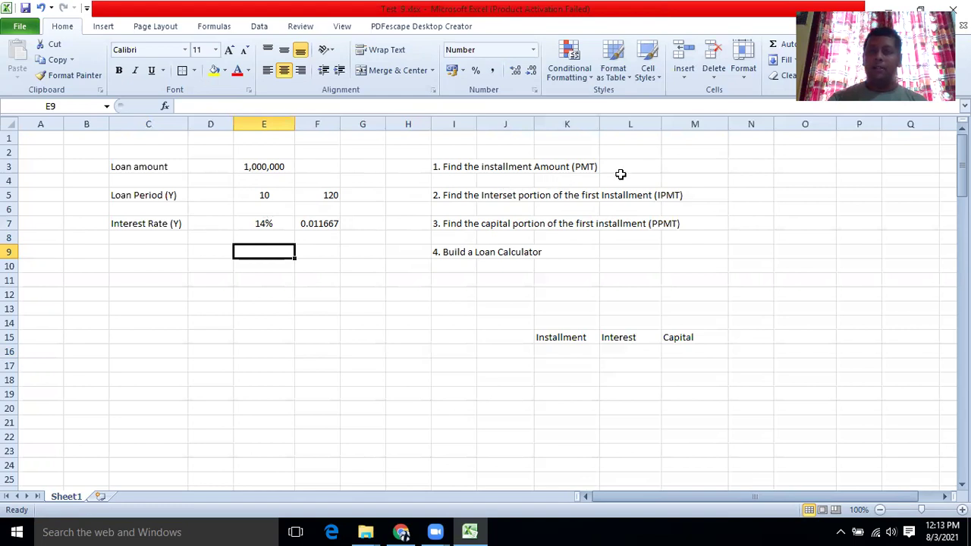
click(739, 166)
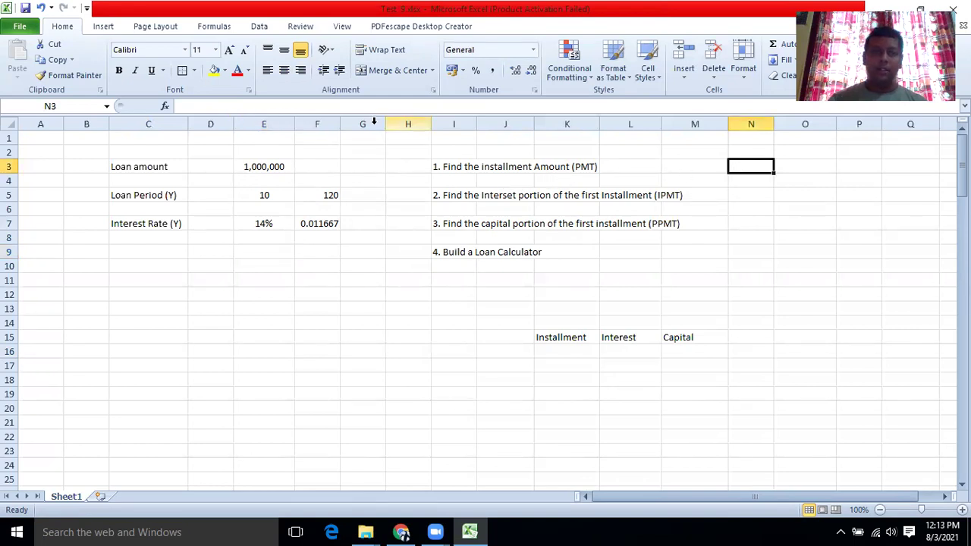
Insert =PMT(F7,F5,E3) in N3, giving a monthly installment of (Rs.15,526.64).
click(166, 107)
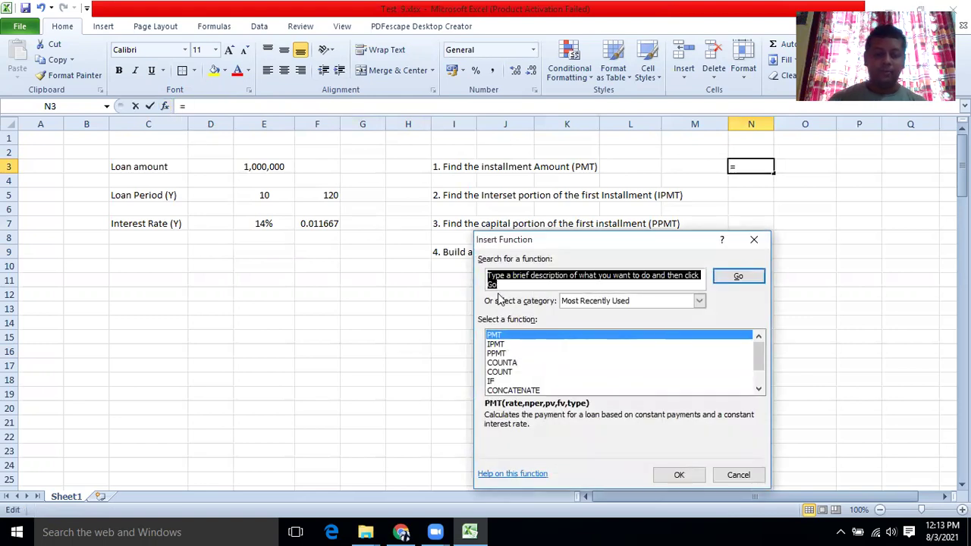
text(PMT)
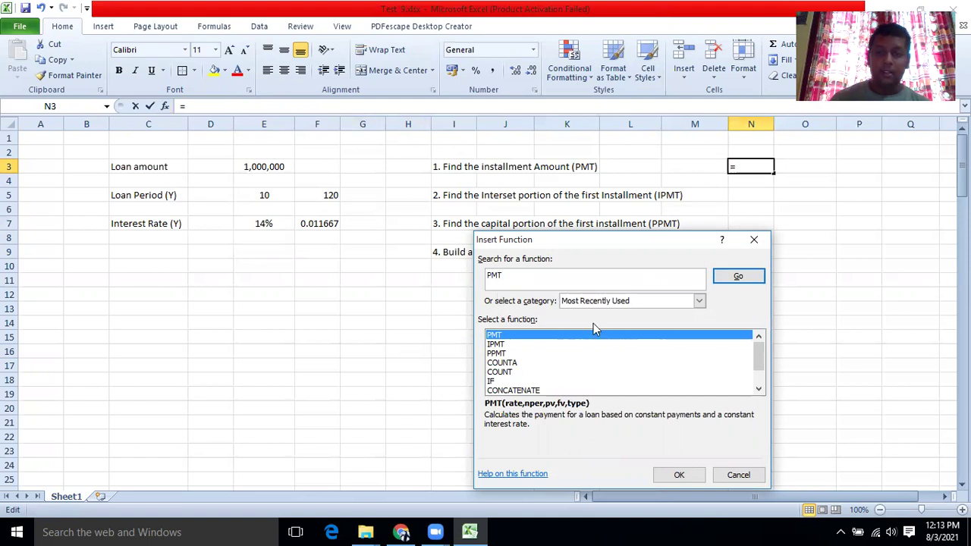
click(737, 277)
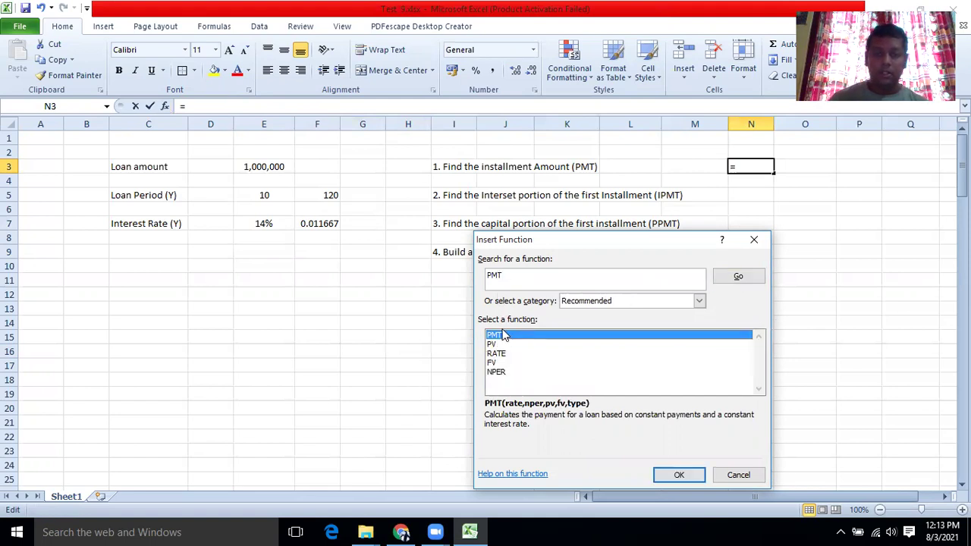
click(675, 474)
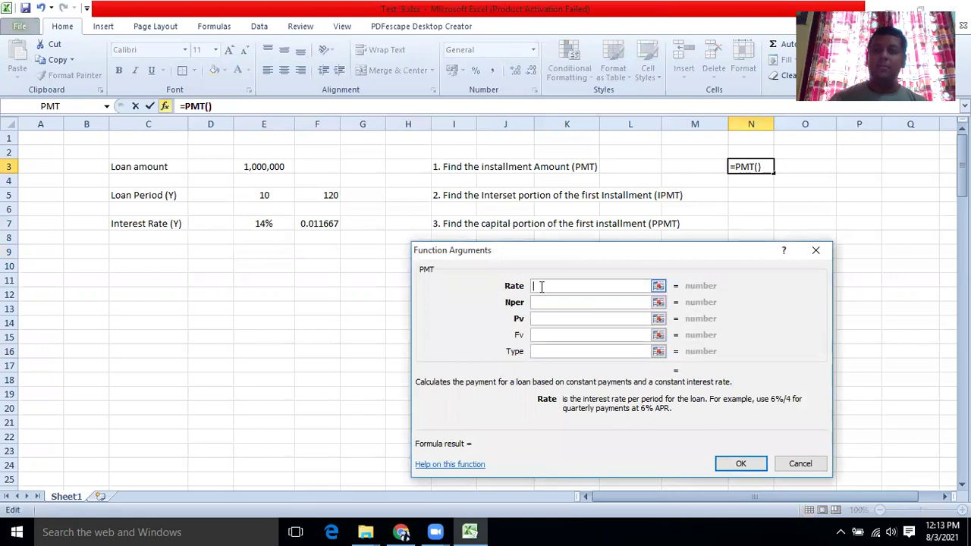
click(320, 222)
click(532, 302)
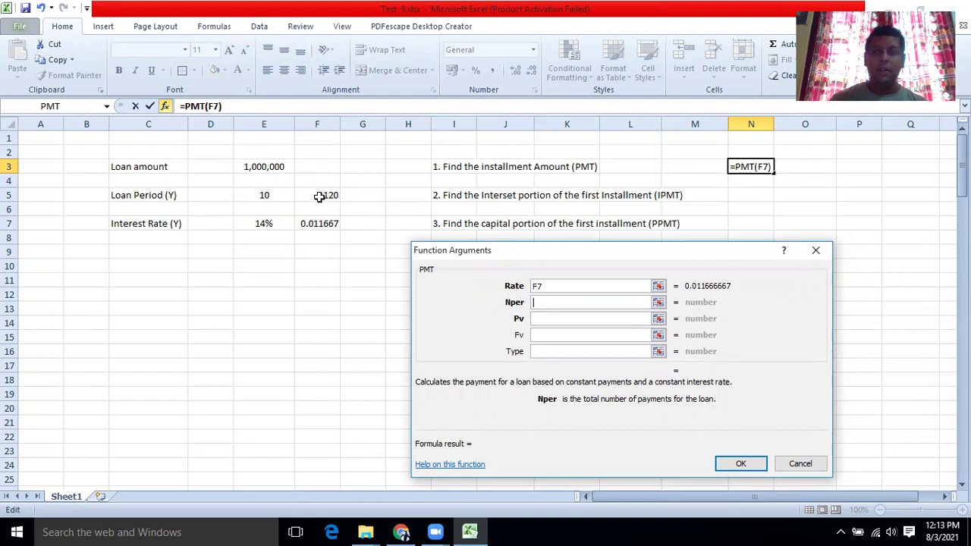
click(319, 195)
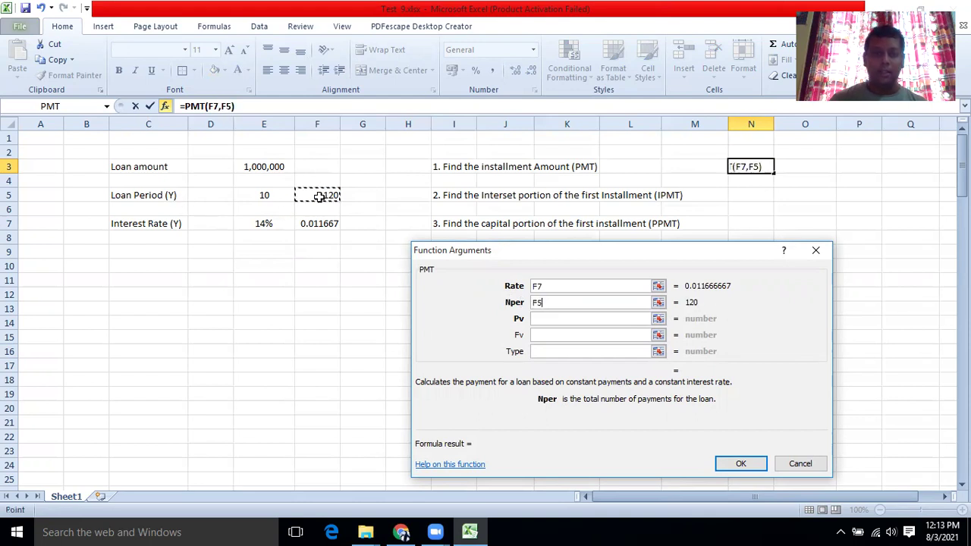
click(537, 319)
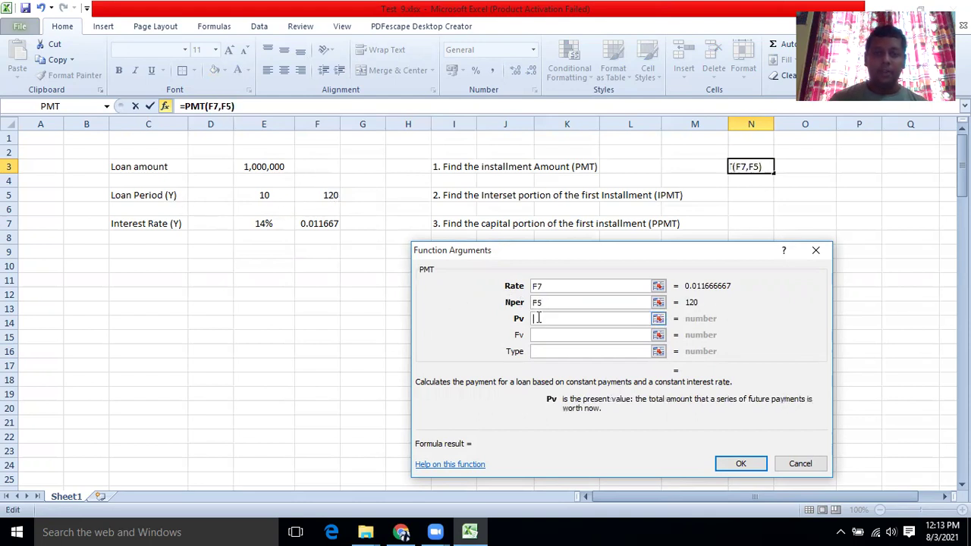
click(269, 166)
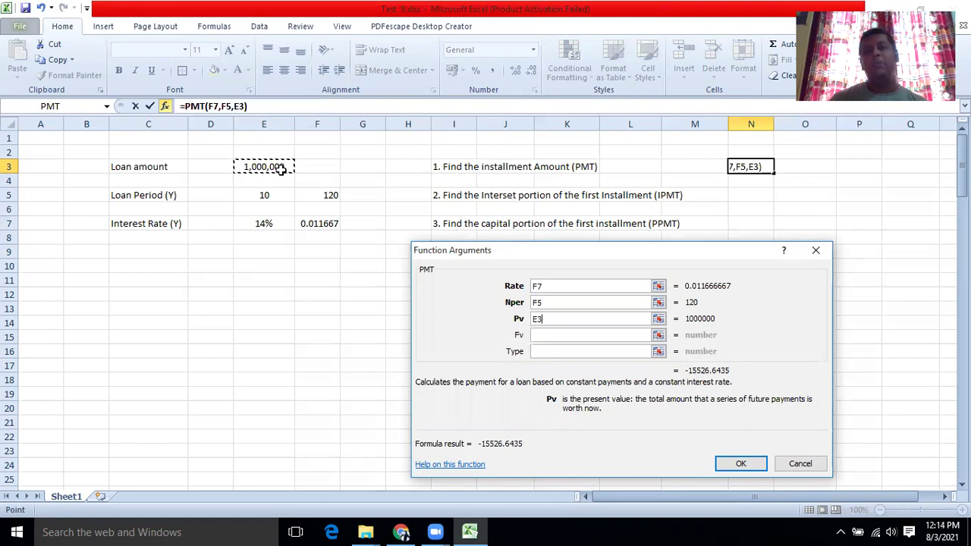
click(739, 462)
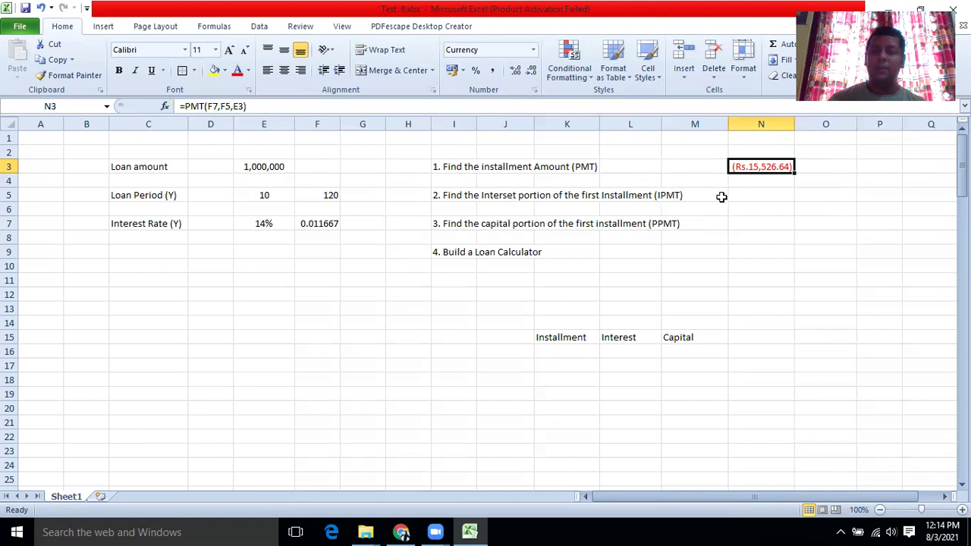
Select N5 and choose the IPMT function via Insert Function.
click(747, 198)
click(164, 106)
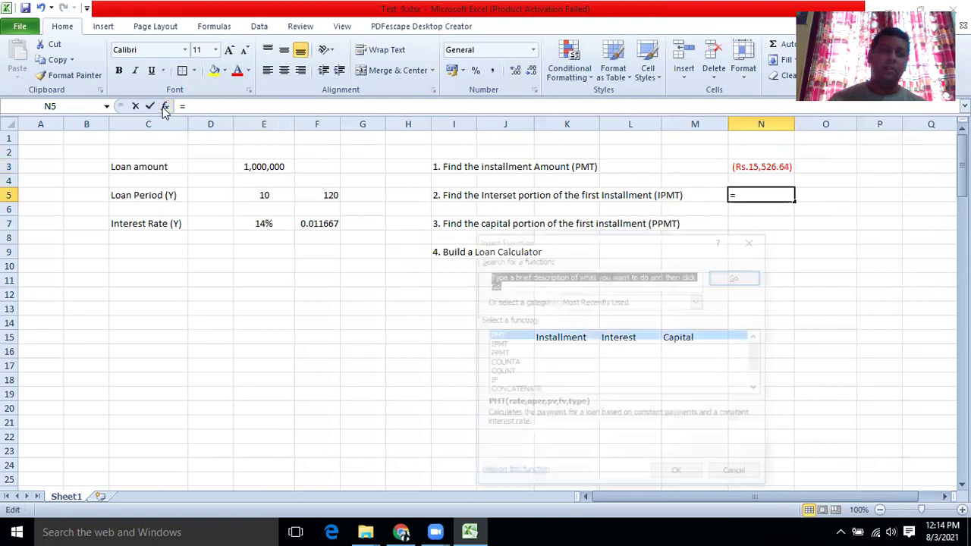
text(IPMT)
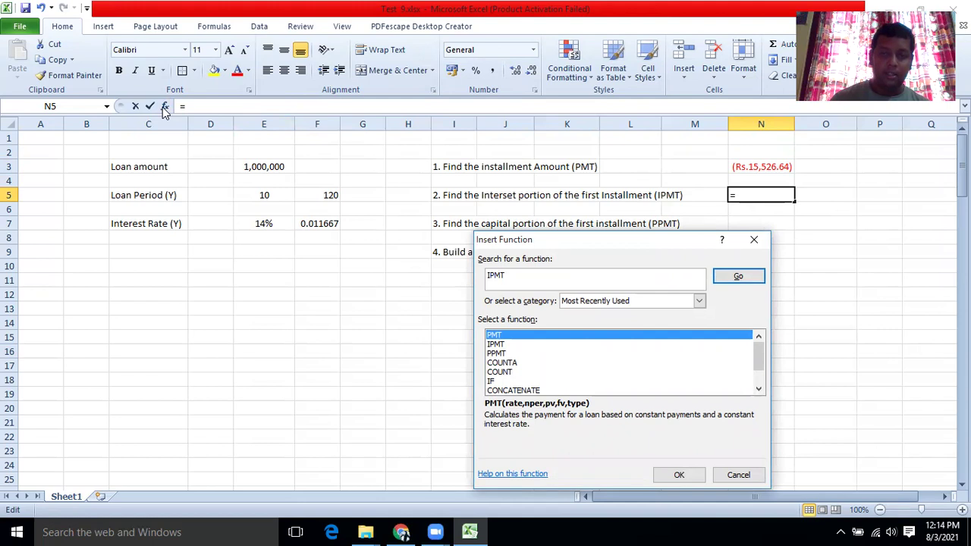
click(732, 276)
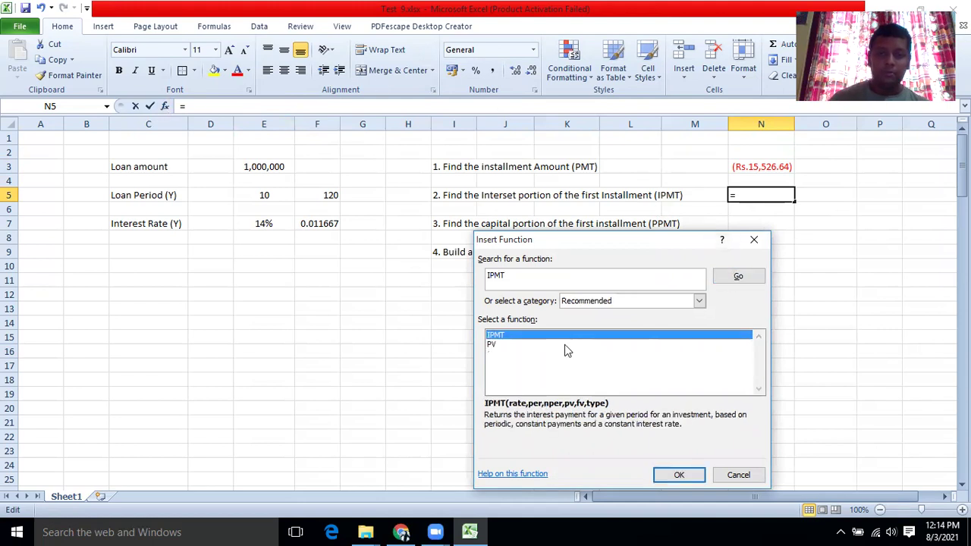
click(667, 476)
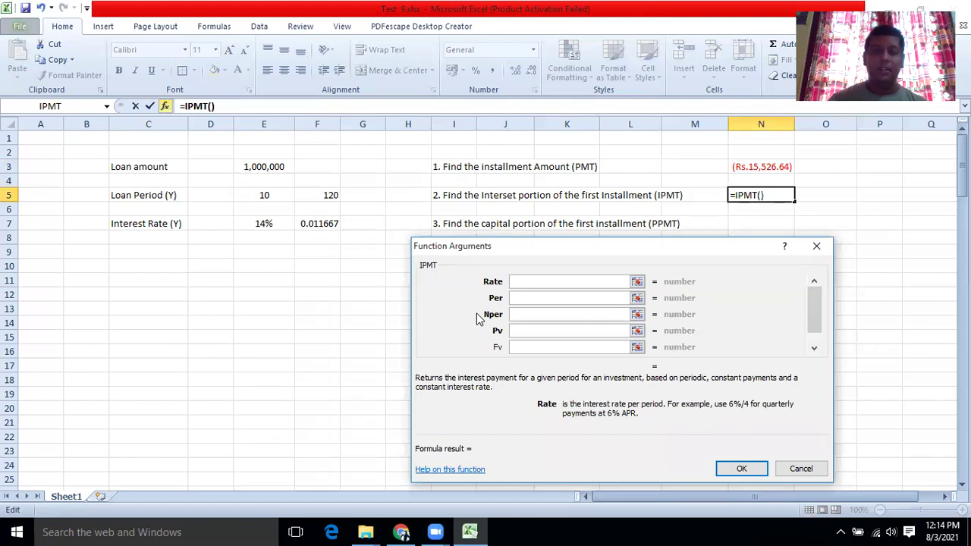
Set IPMT arguments Rate F7, Per 1, Nper F5, Pv E3 and confirm.
click(320, 223)
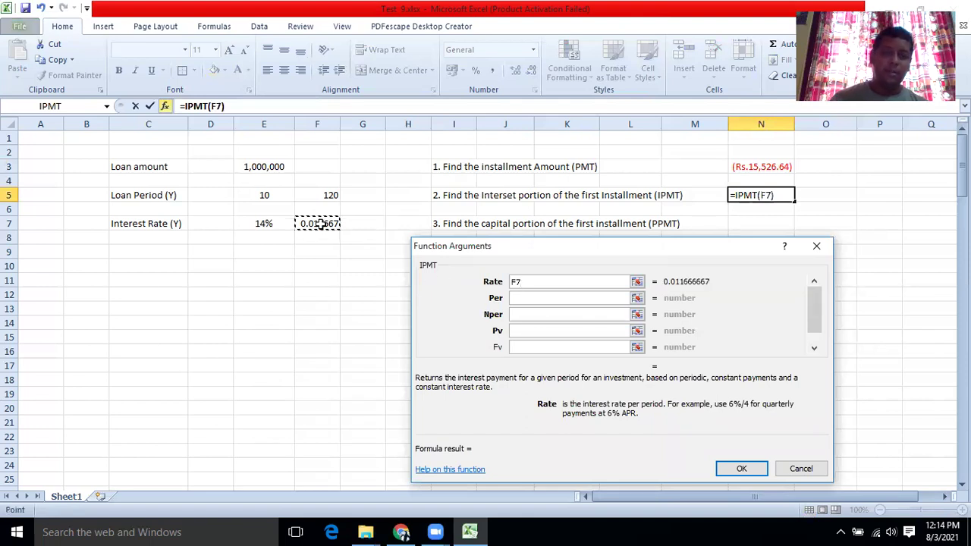
click(519, 297)
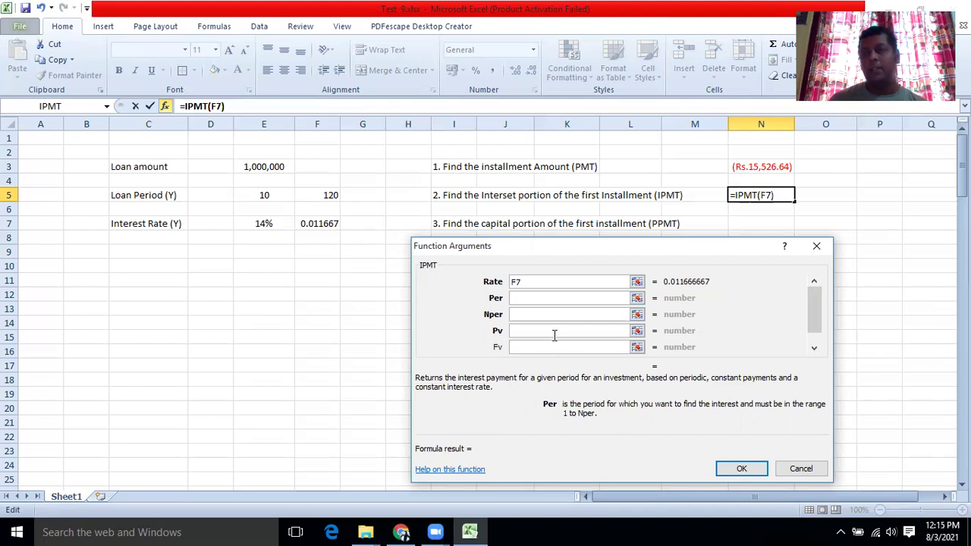
text(1)
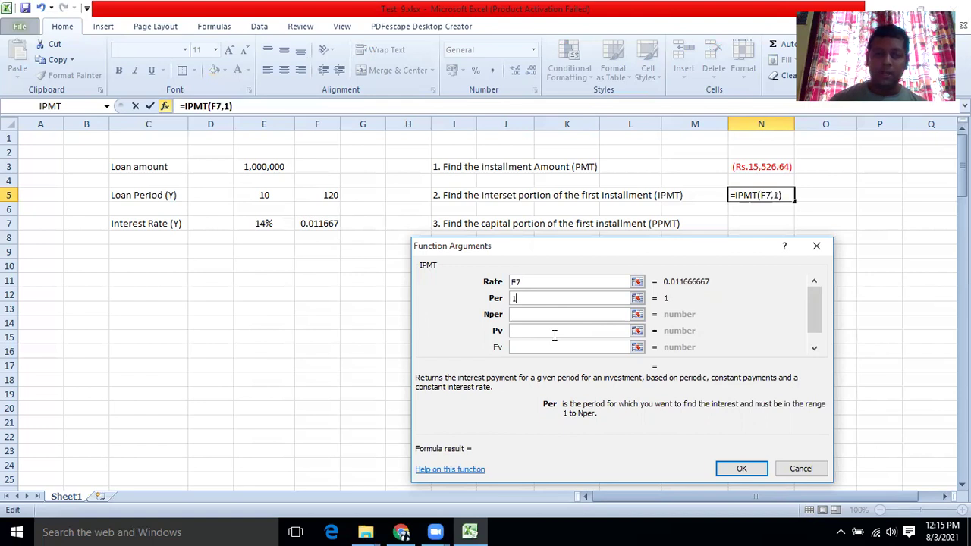
click(521, 314)
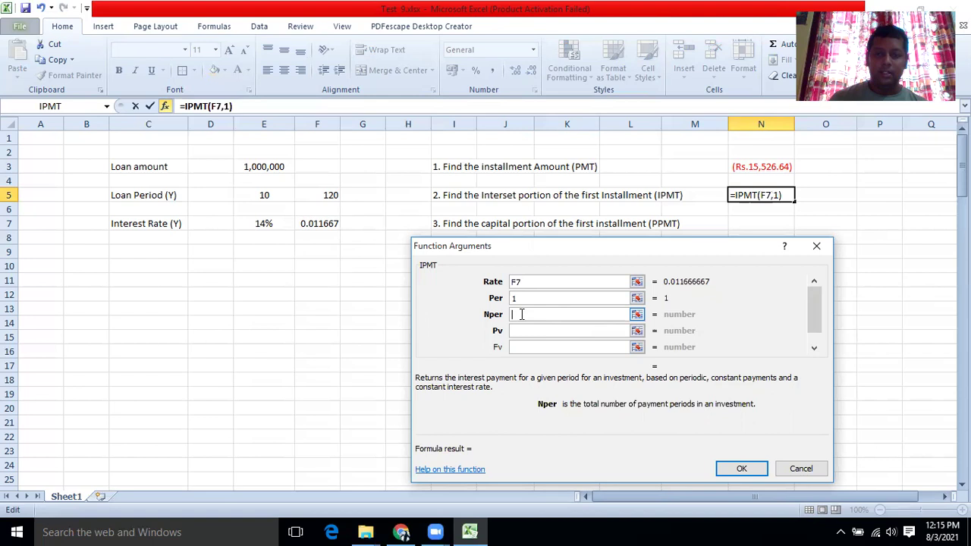
click(306, 198)
click(530, 330)
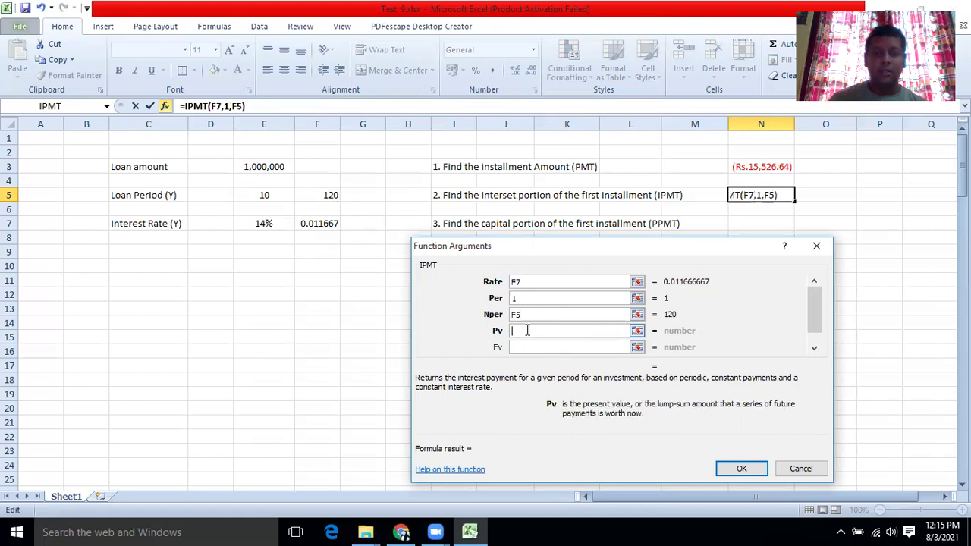
click(261, 165)
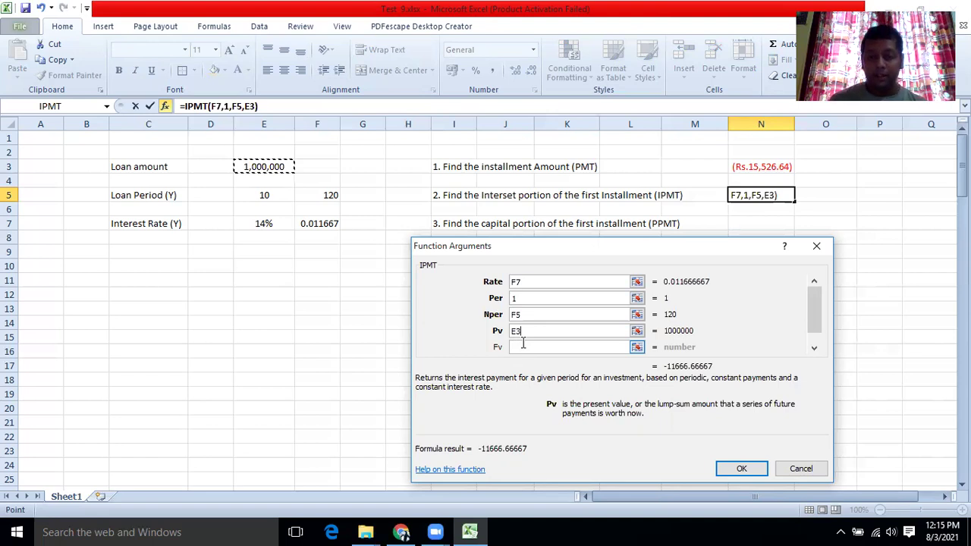
click(522, 345)
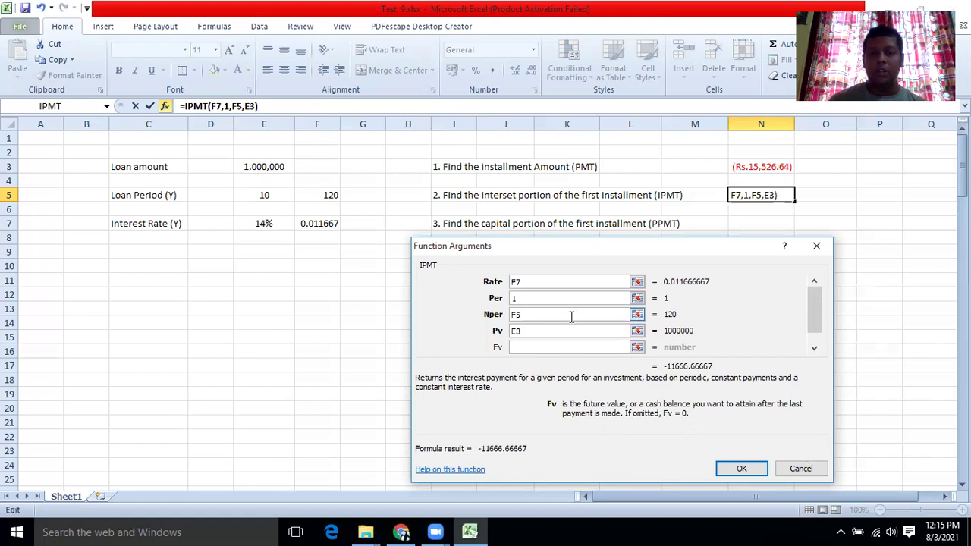
click(740, 467)
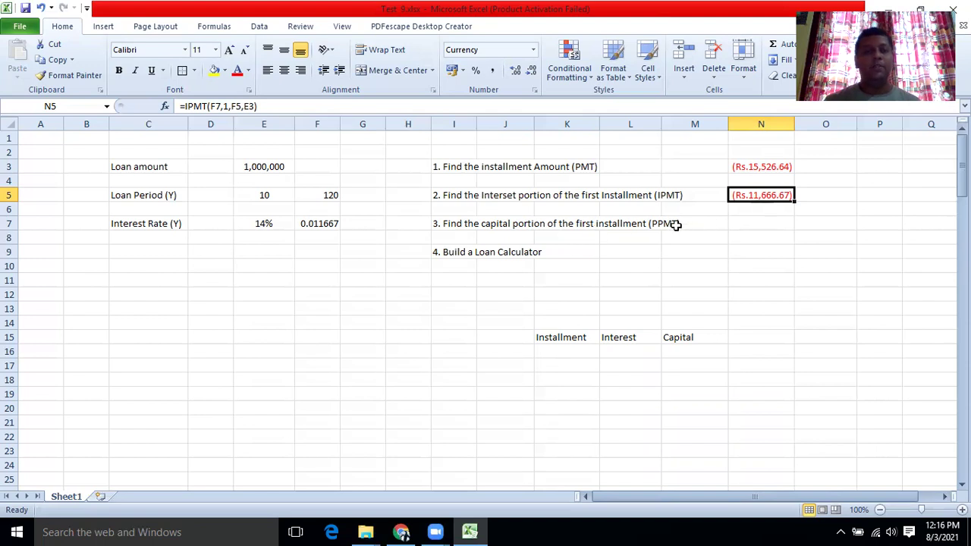
Select N7 and choose the PPMT function via Insert Function.
click(746, 225)
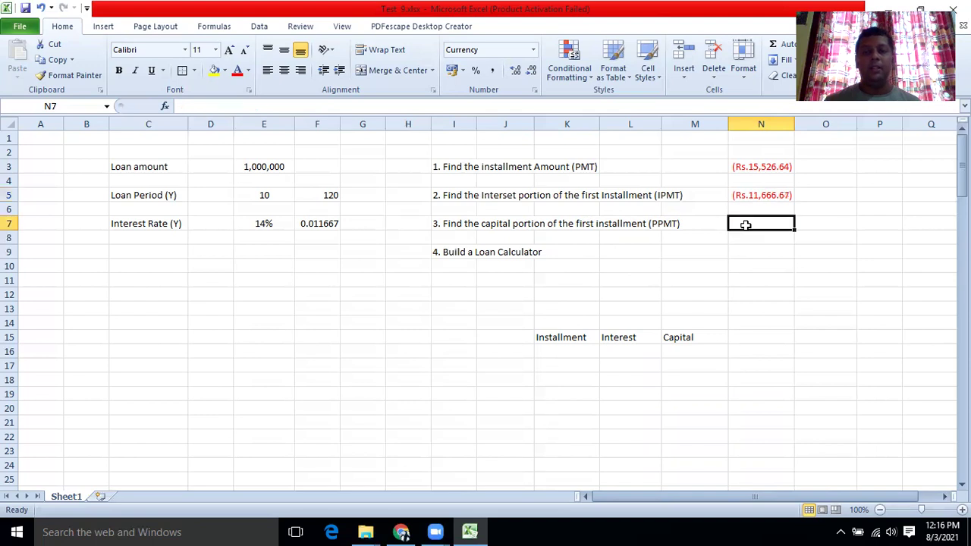
click(165, 107)
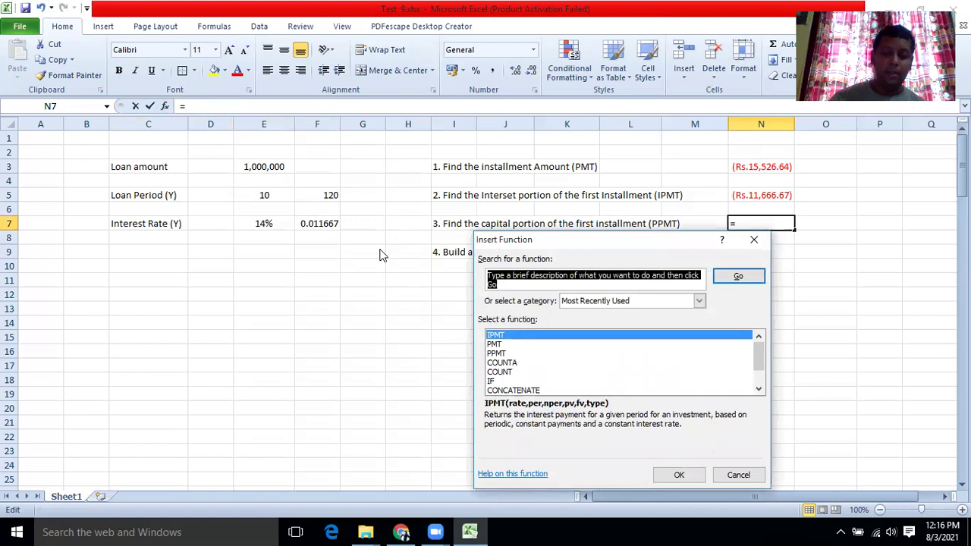
text(PPMT)
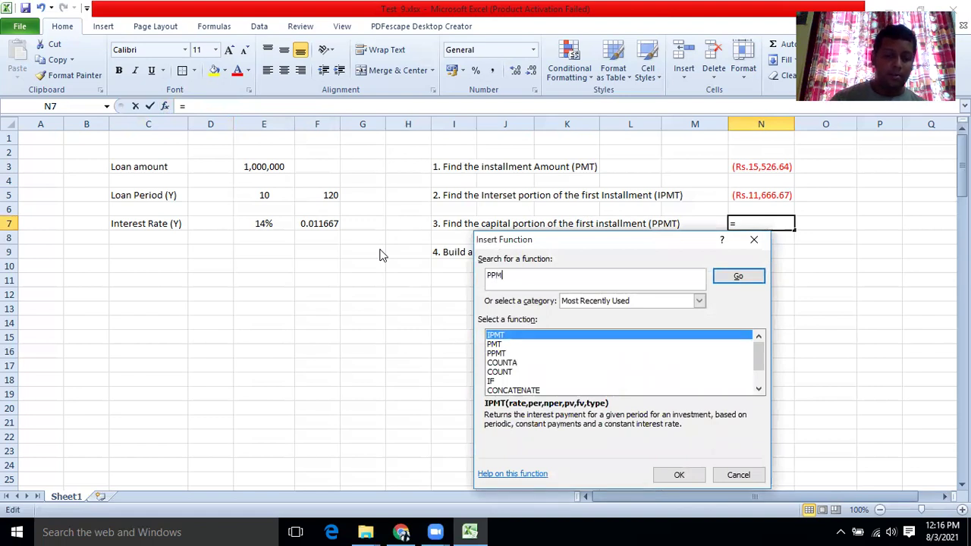
click(730, 276)
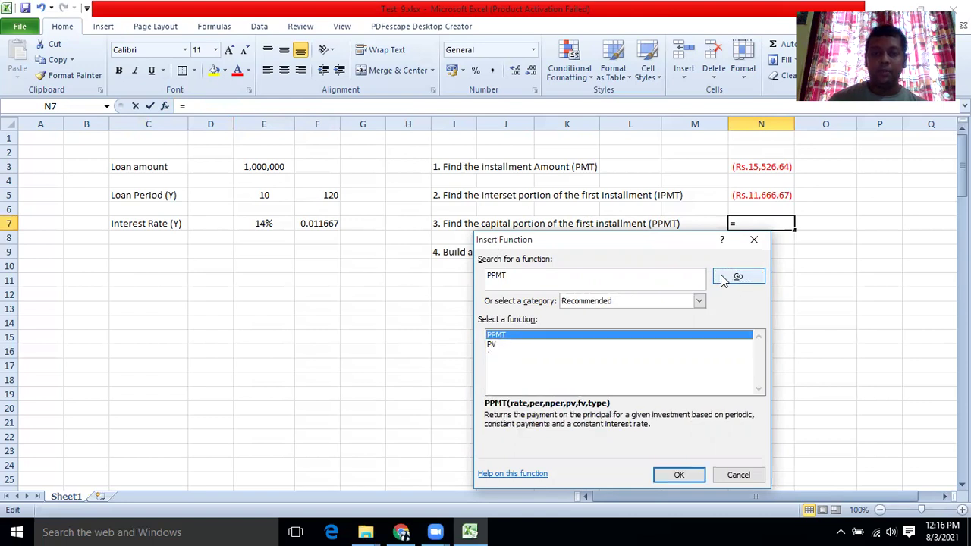
click(679, 476)
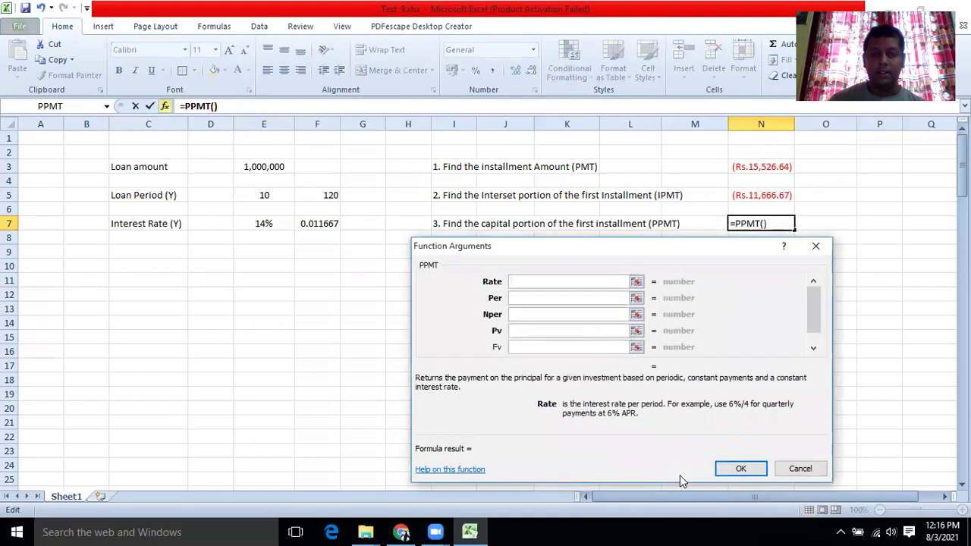
Set PPMT arguments F7, 1, F5, E3, giving a capital portion of (Rs.3,859.98).
click(306, 226)
click(551, 299)
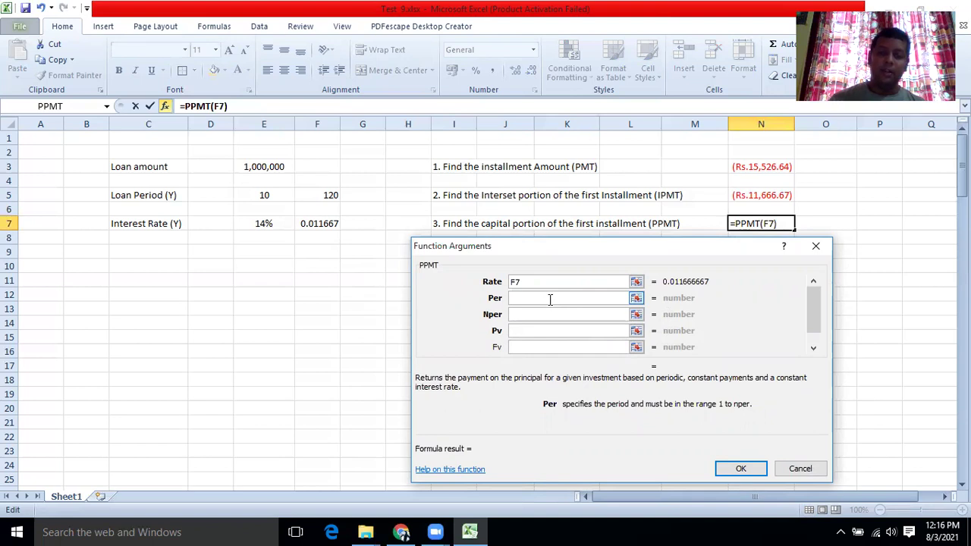
text(1)
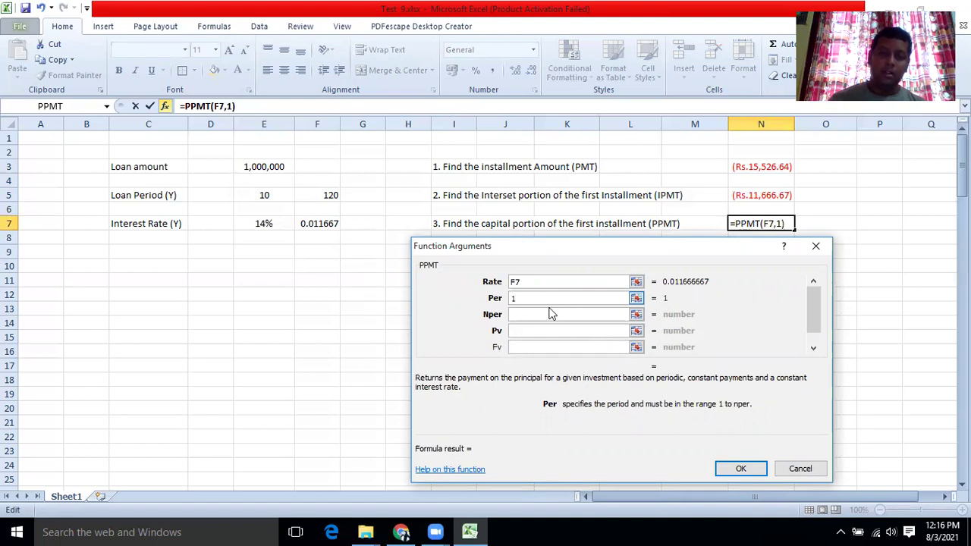
click(548, 313)
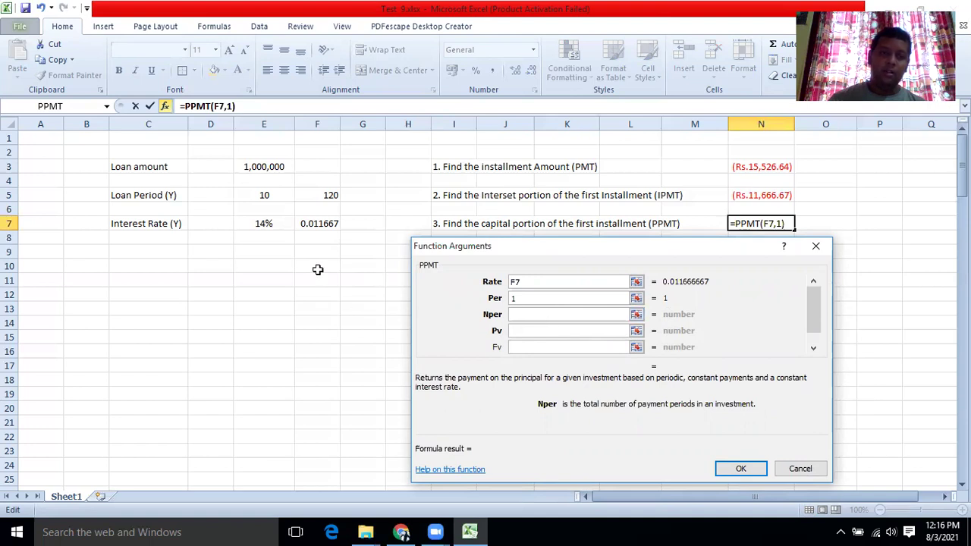
click(315, 193)
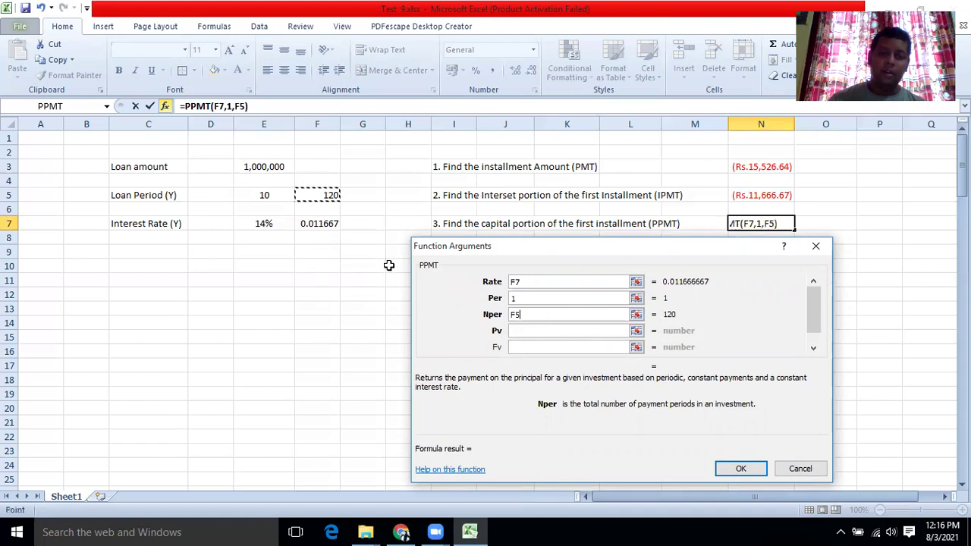
click(522, 331)
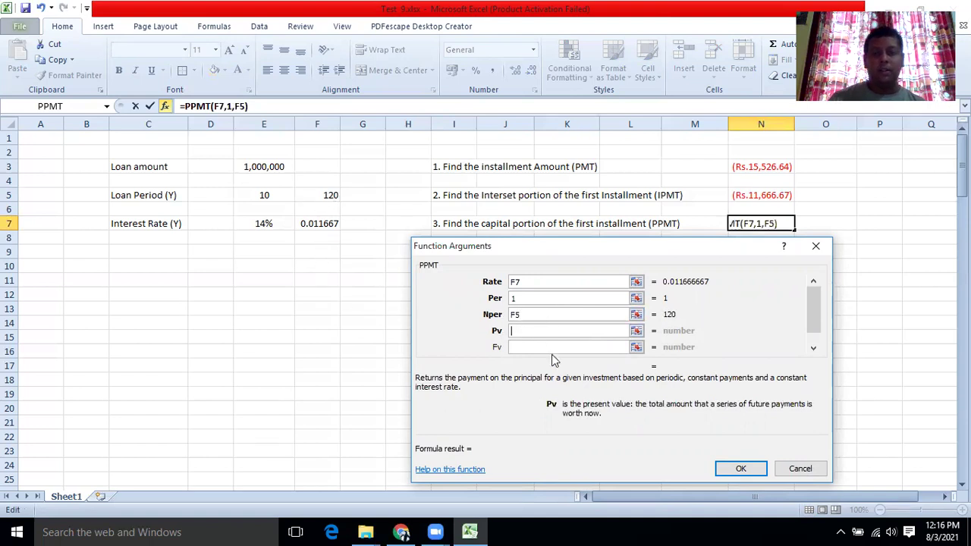
click(256, 161)
click(735, 469)
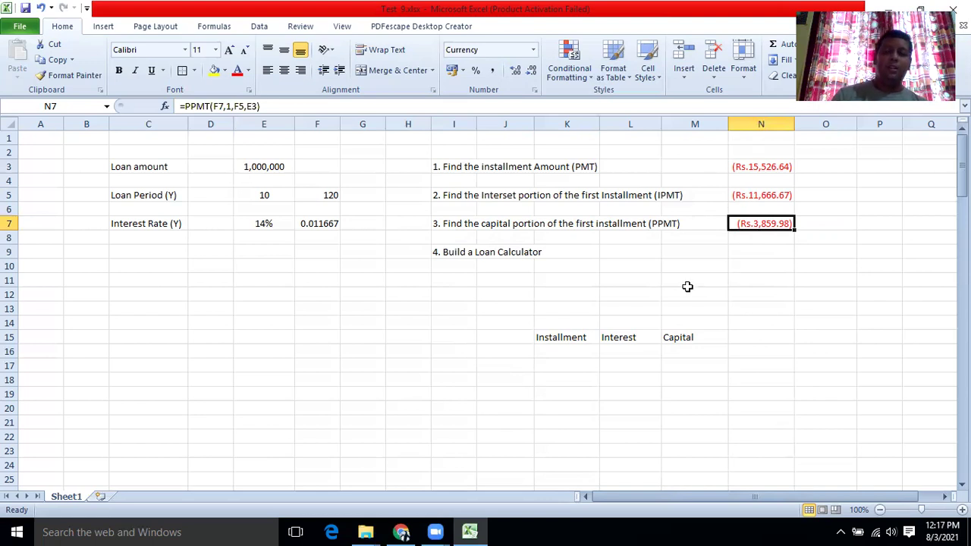
scroll(681, 282, down, 1)
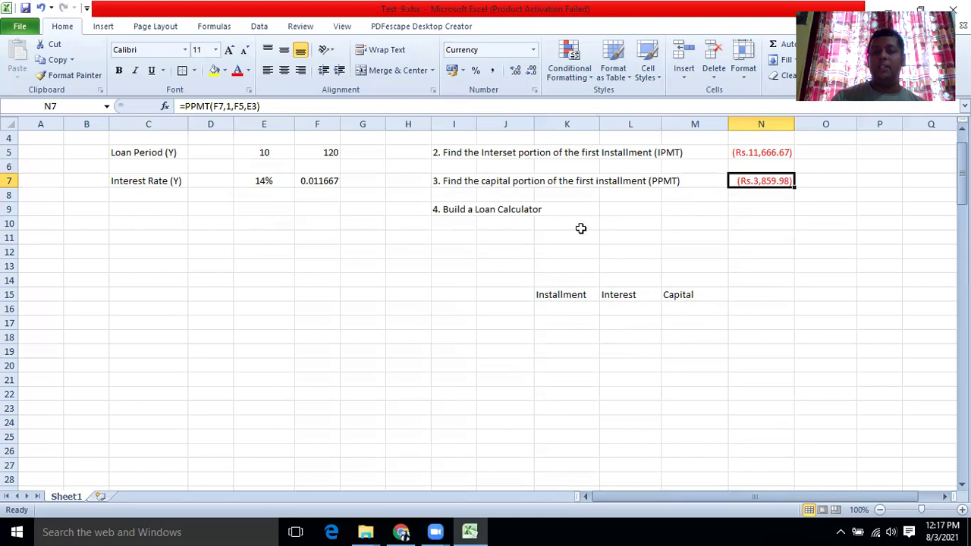
Enter 1 as the first installment number in K16.
click(554, 311)
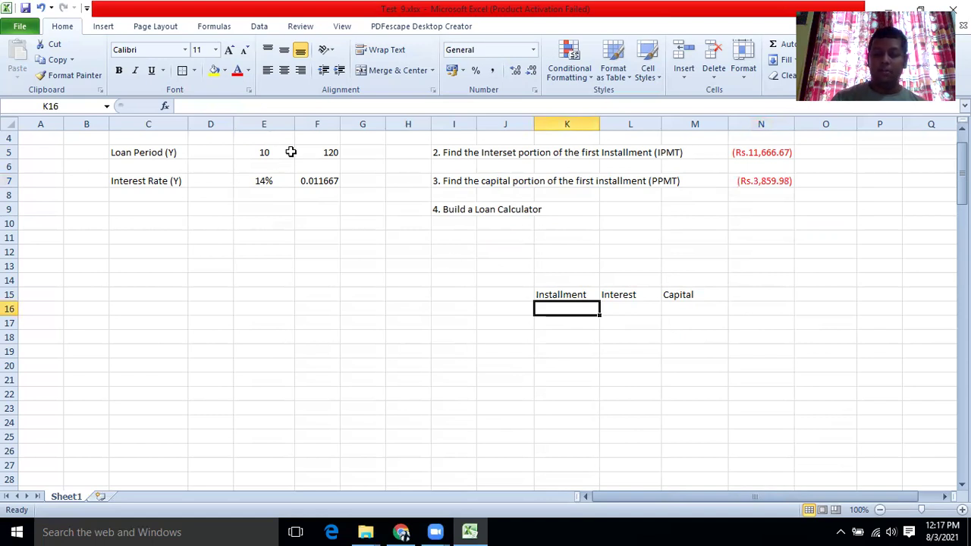
text(1)
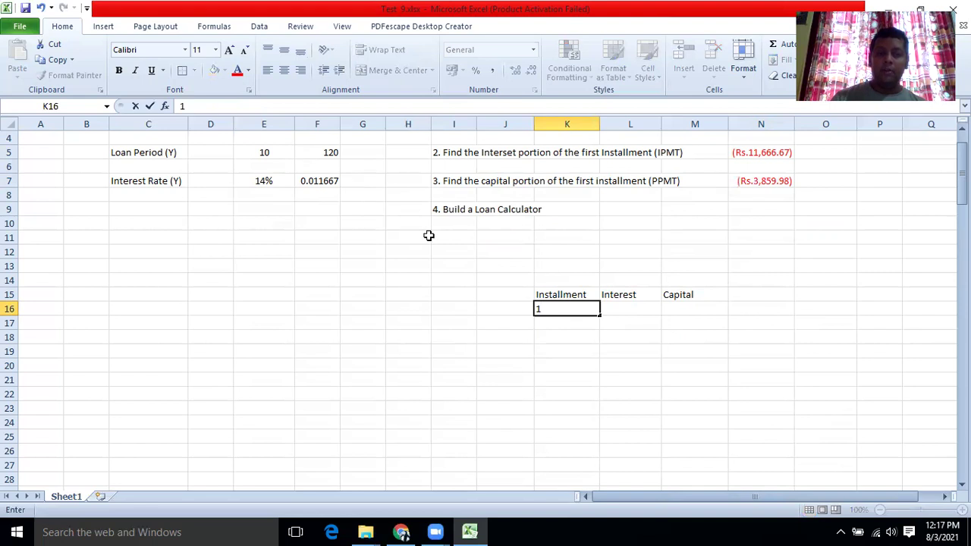
click(575, 301)
mouse_move(599, 312)
mouse_down()
mouse_move(599, 421)
mouse_move(596, 318)
mouse_up()
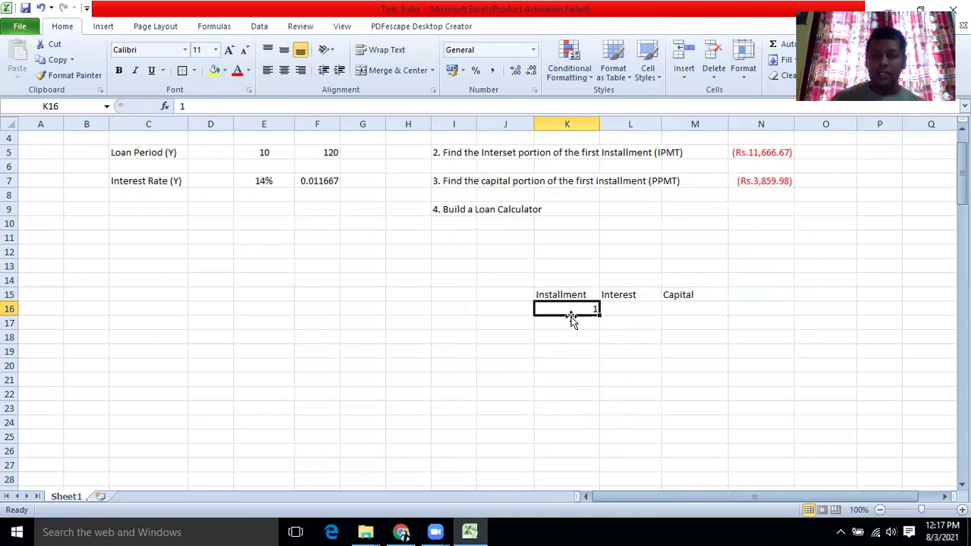
Add 2 and 3 below it and fill the series down to 120 in K135.
click(572, 325)
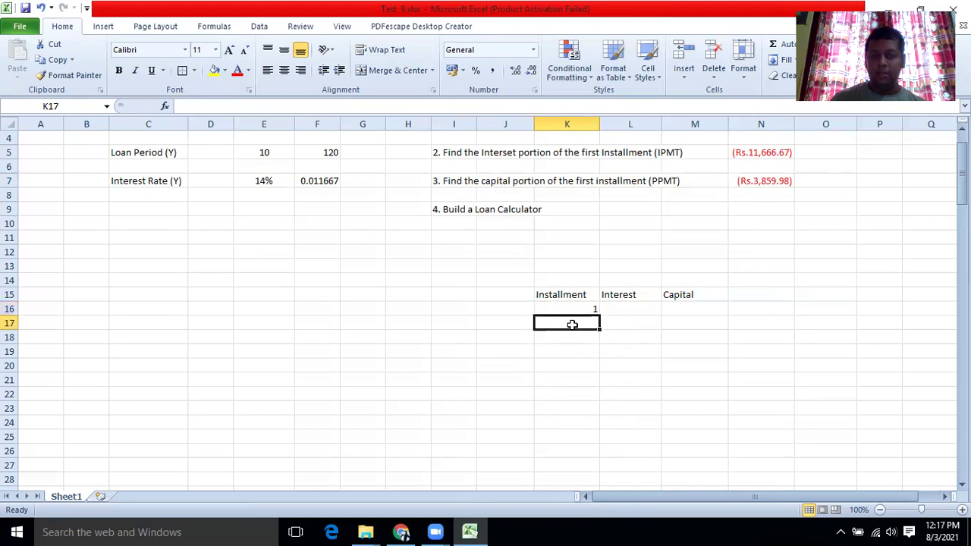
text(2)
click(572, 340)
text(3)
click(576, 358)
drag(579, 310, 578, 338)
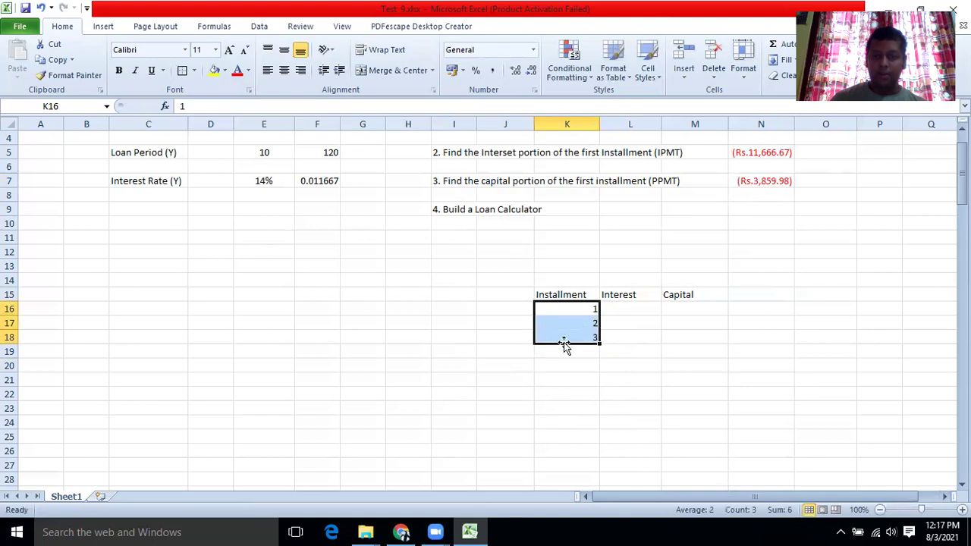
drag(600, 345, 588, 455)
scroll(590, 425, up, 20)
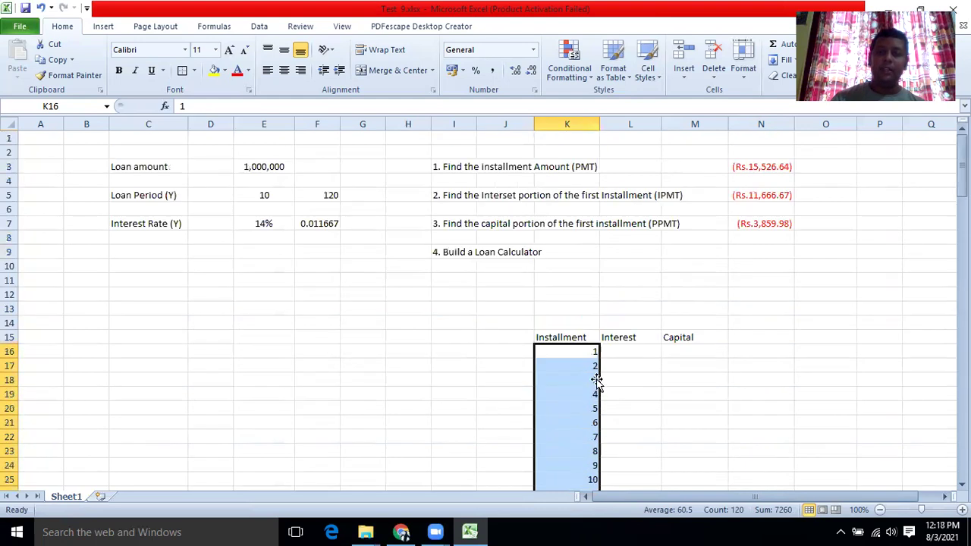
scroll(596, 383, down, 2)
Select L16 and choose the IPMT function via Insert Function.
click(630, 266)
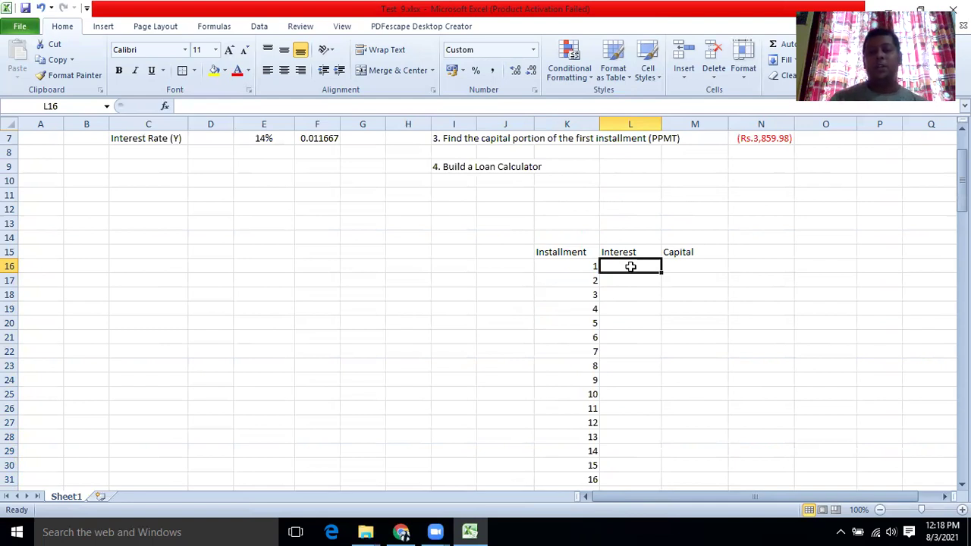
scroll(564, 299, up, 2)
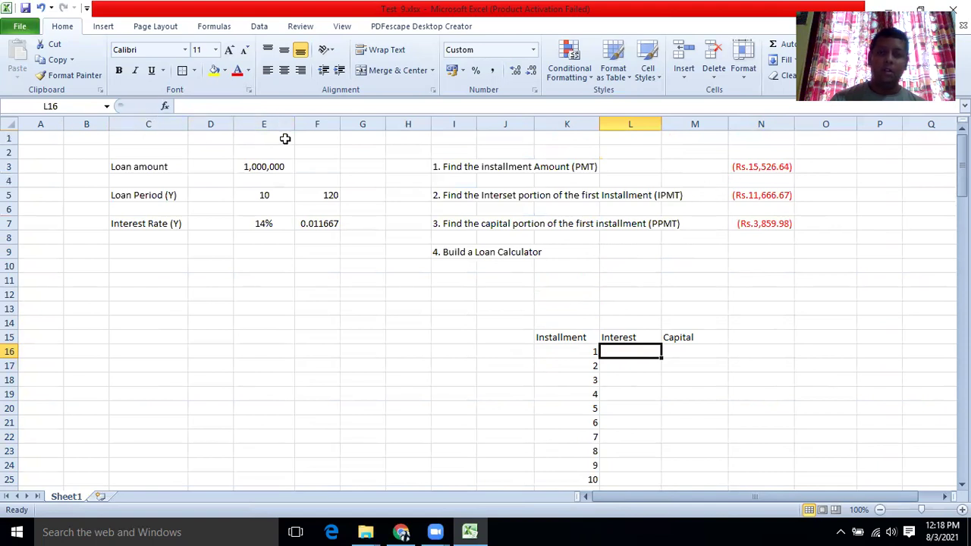
click(165, 106)
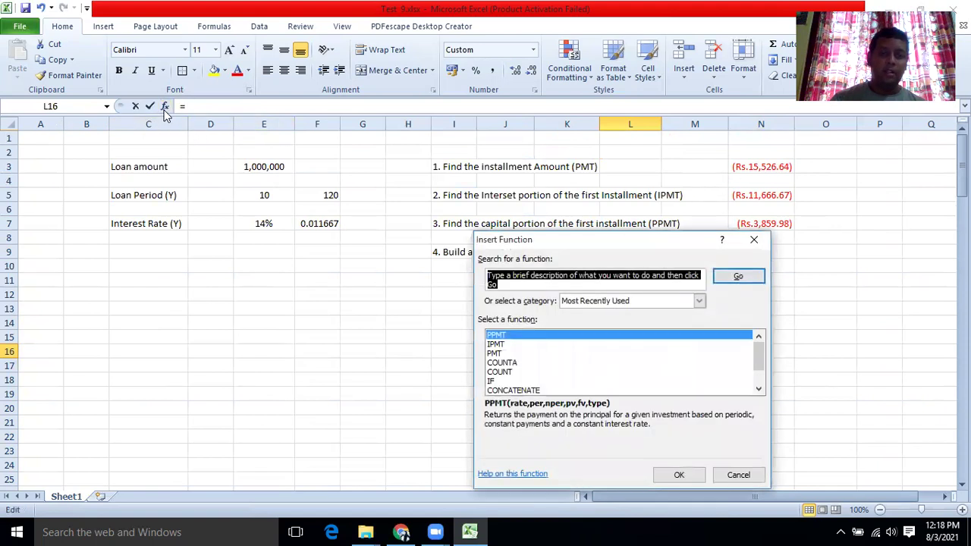
click(501, 343)
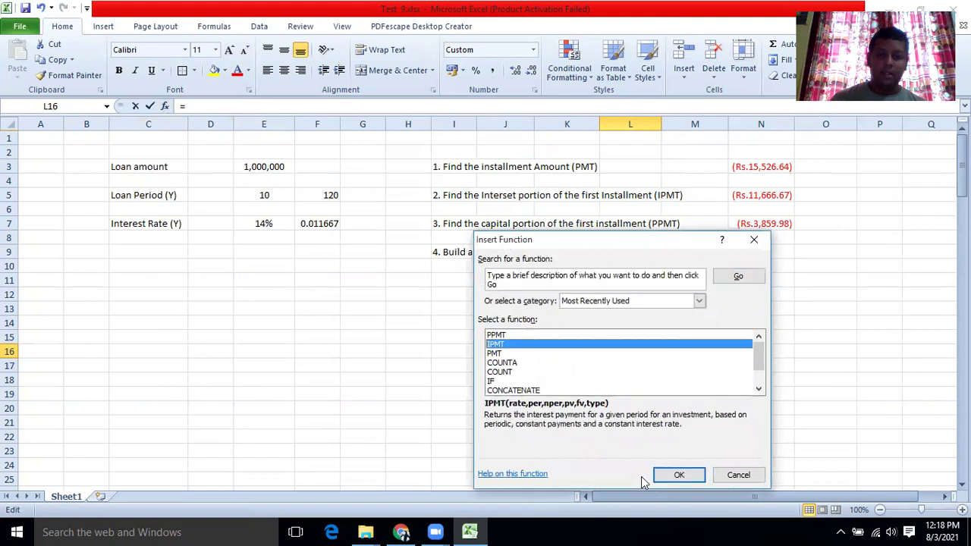
click(677, 476)
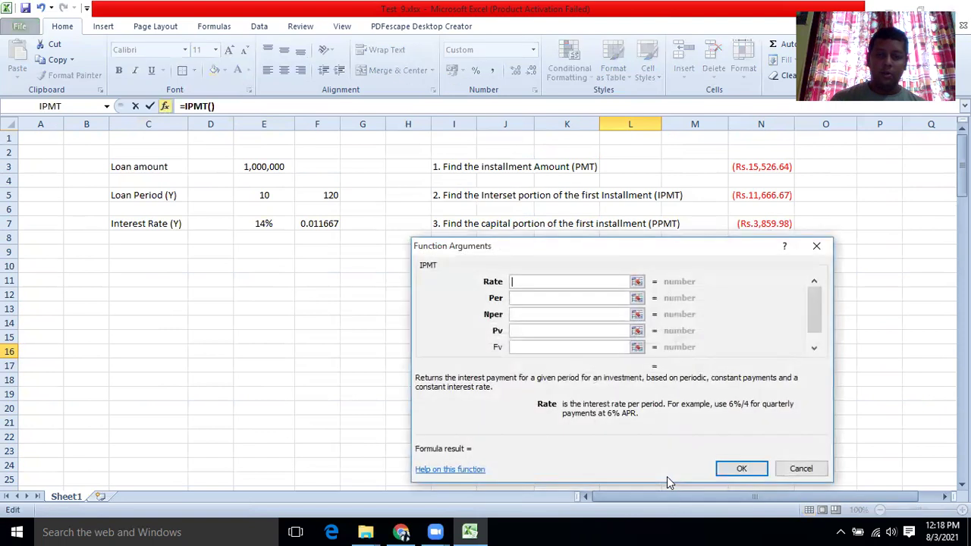
Set IPMT arguments F7, 1, F5, E3, showing ($11,666.67) as first interest.
click(313, 221)
click(545, 301)
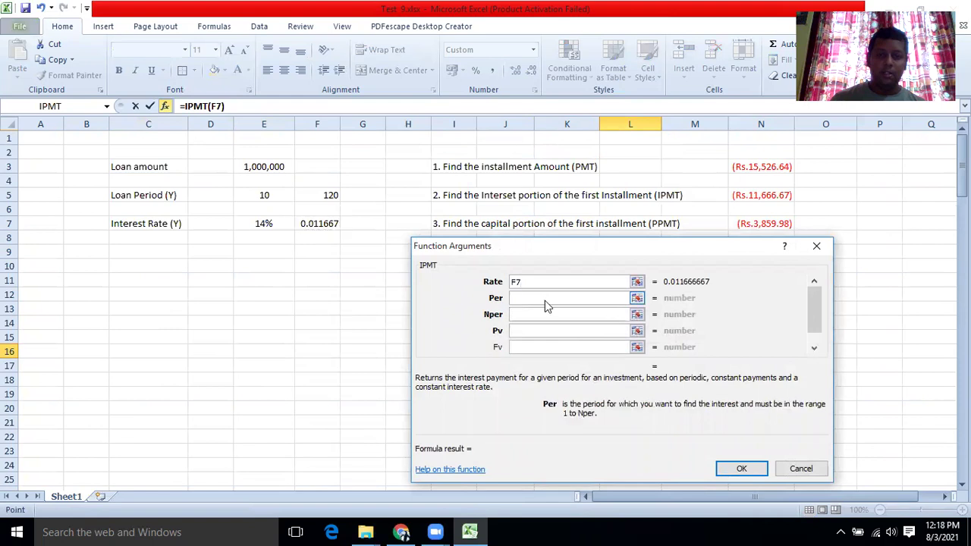
text(1)
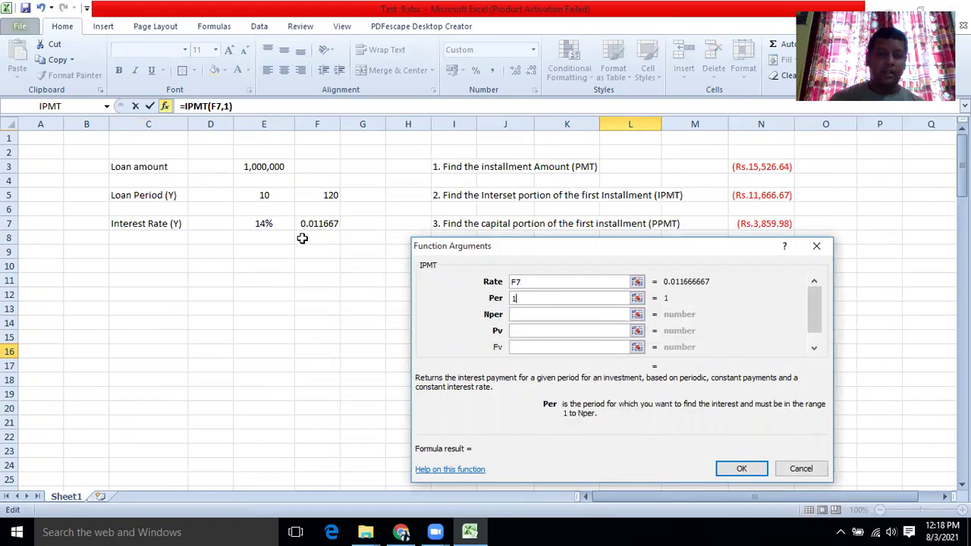
click(528, 315)
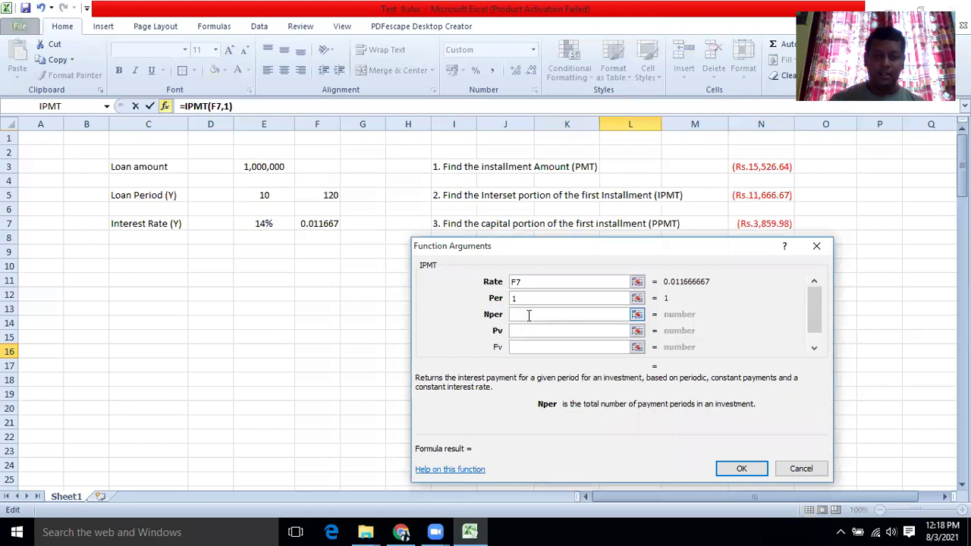
click(311, 197)
click(530, 332)
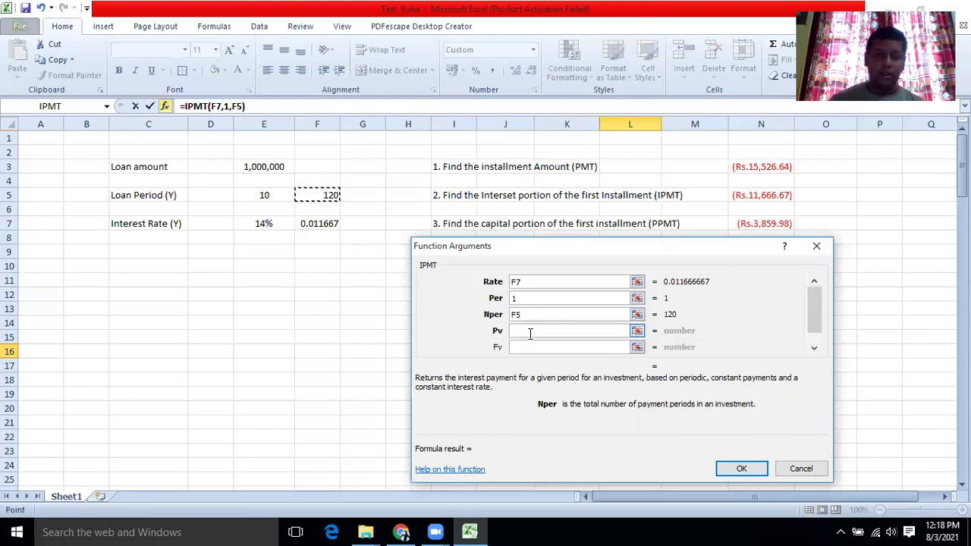
click(254, 167)
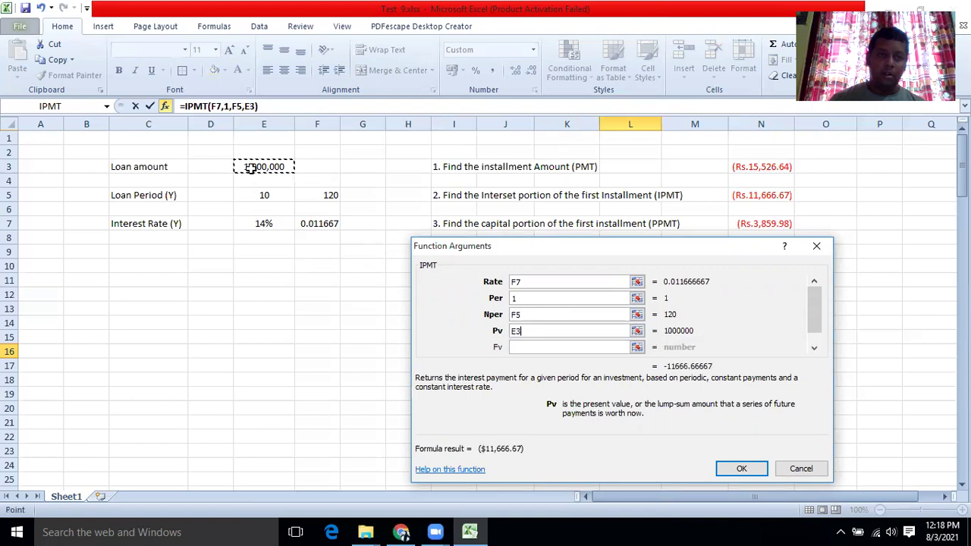
click(741, 468)
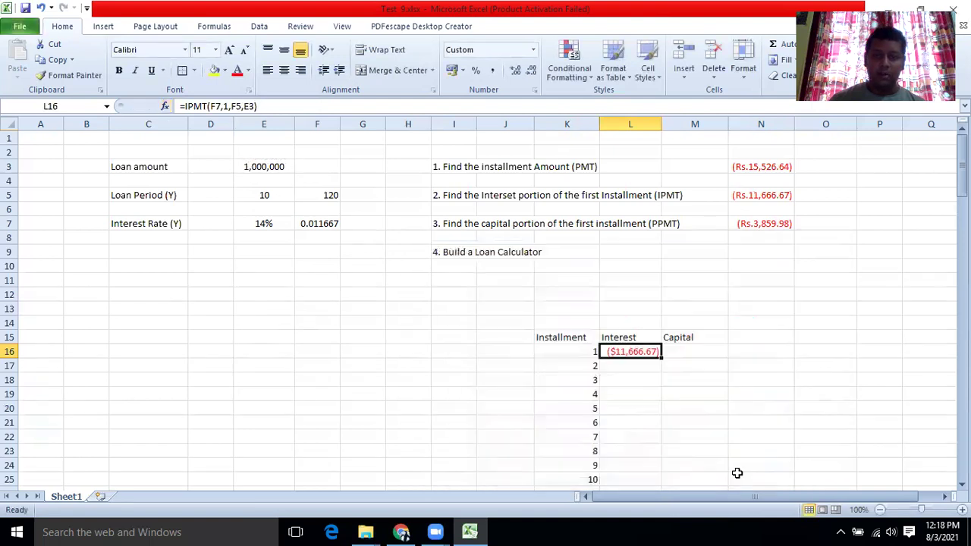
click(650, 422)
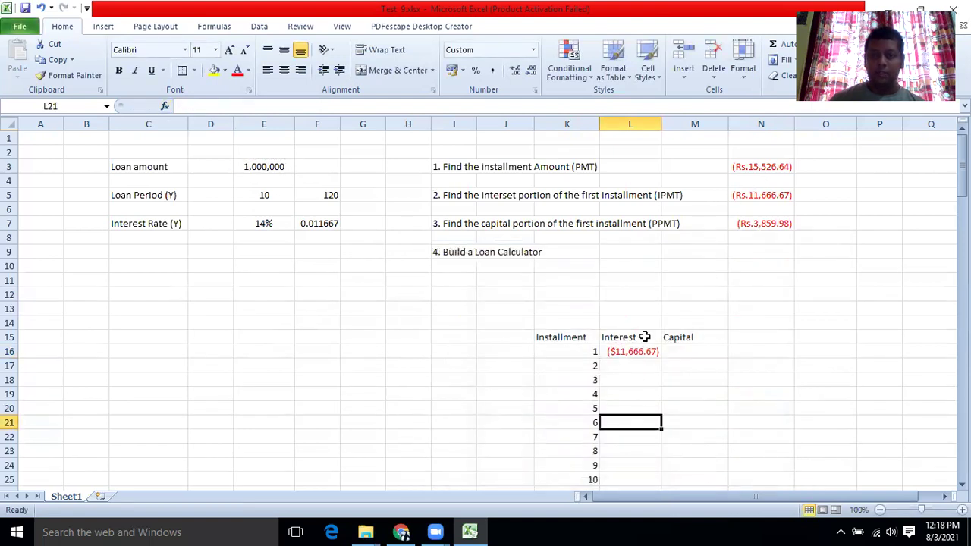
scroll(684, 327, down, 1)
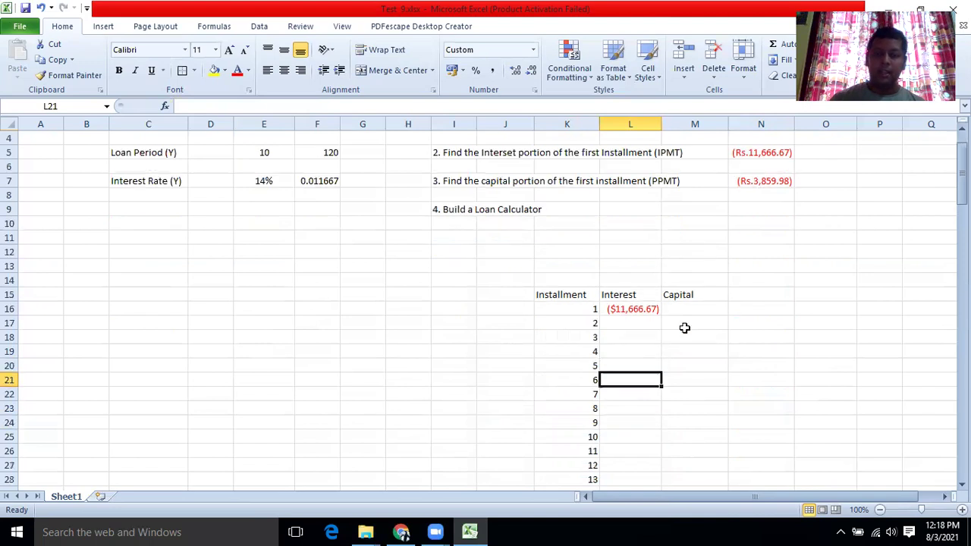
click(655, 308)
mouse_move(662, 315)
mouse_down()
mouse_move(662, 325)
mouse_move(662, 315)
mouse_up()
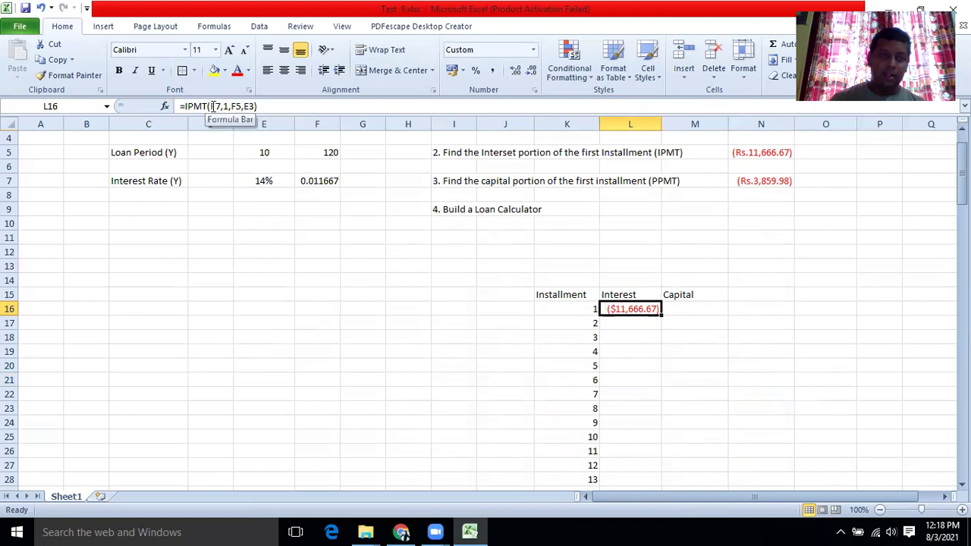
scroll(265, 238, up, 1)
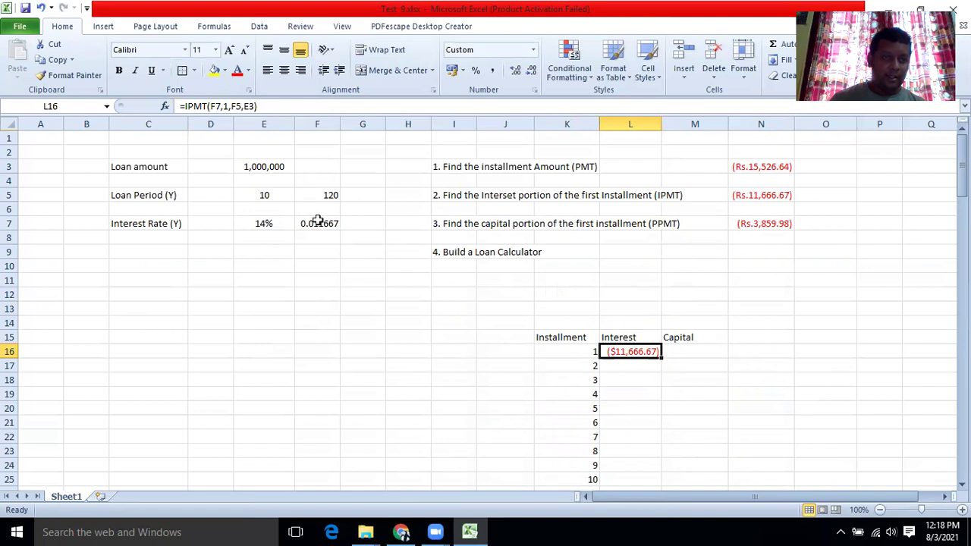
click(317, 220)
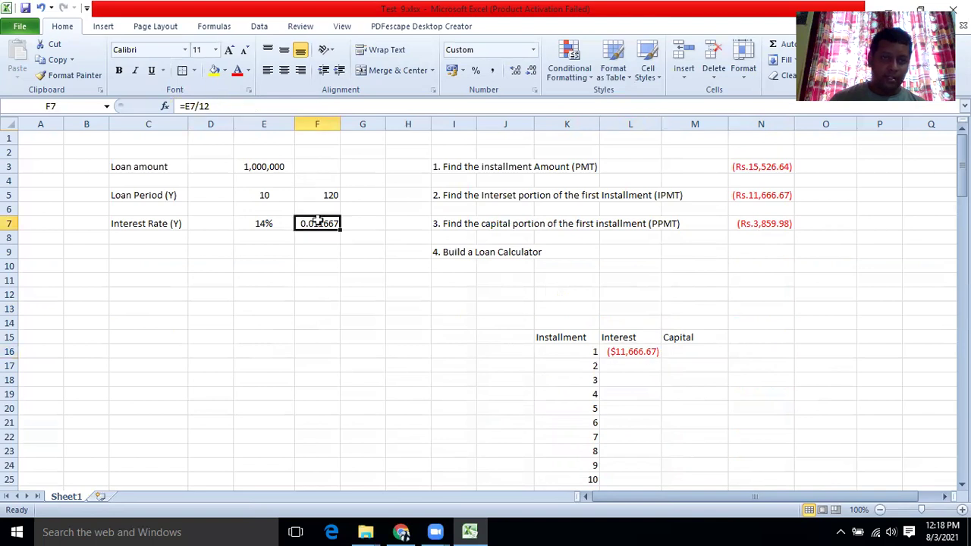
click(612, 351)
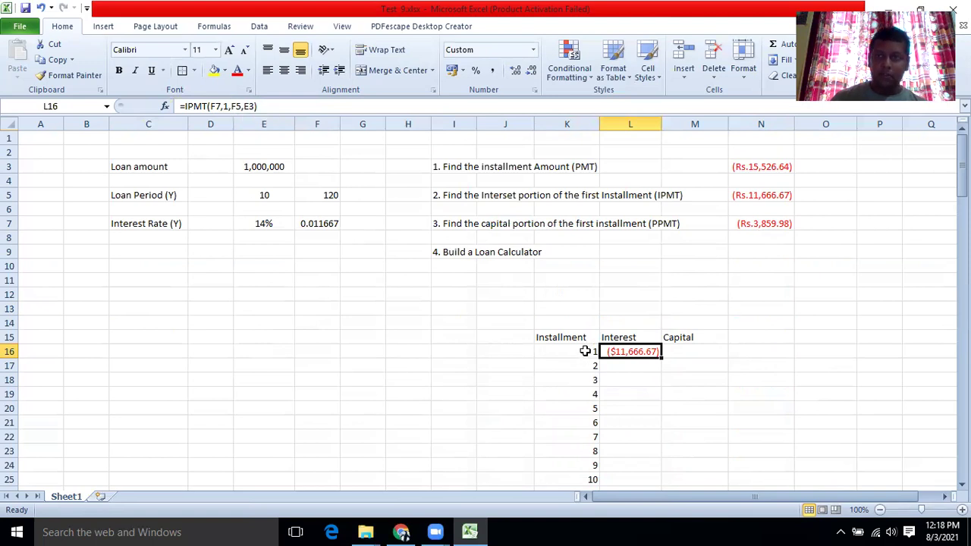
click(584, 351)
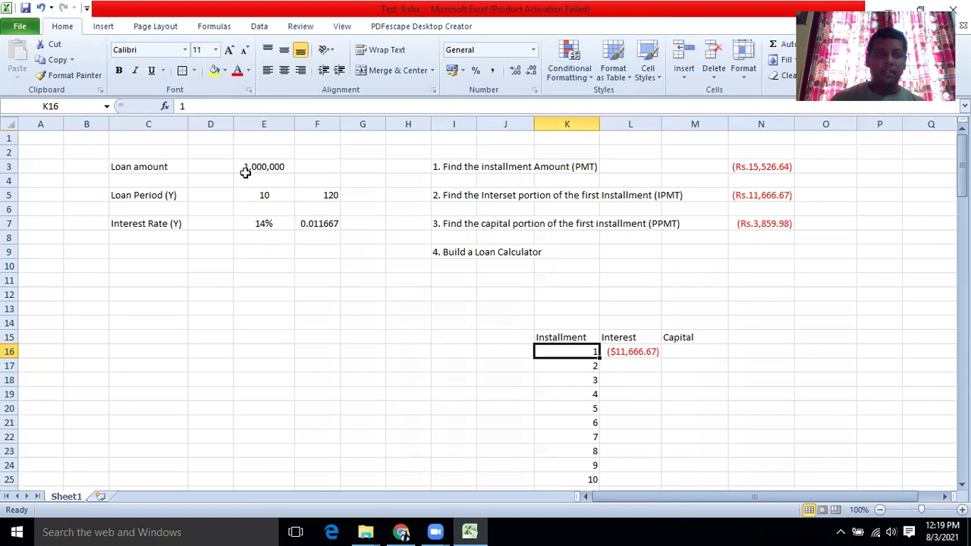
click(180, 107)
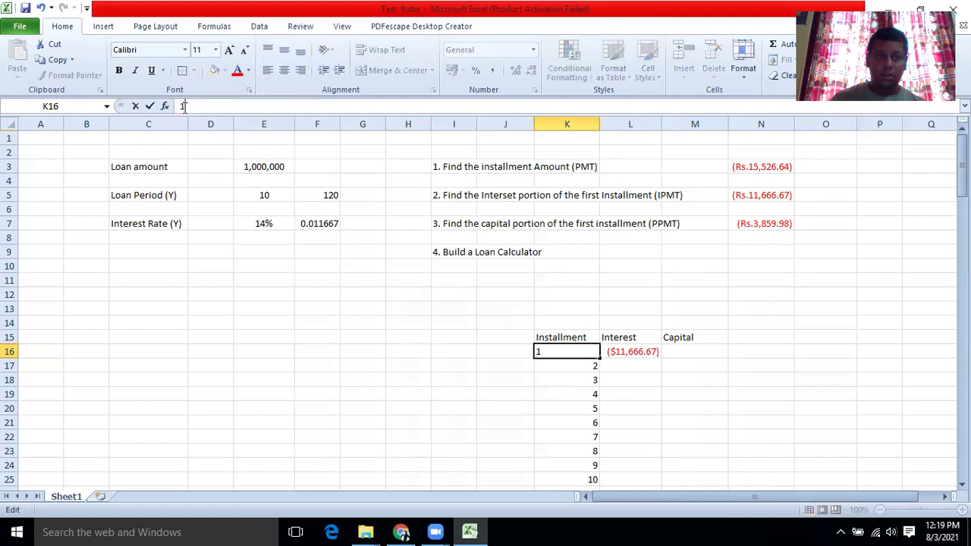
click(622, 362)
click(621, 351)
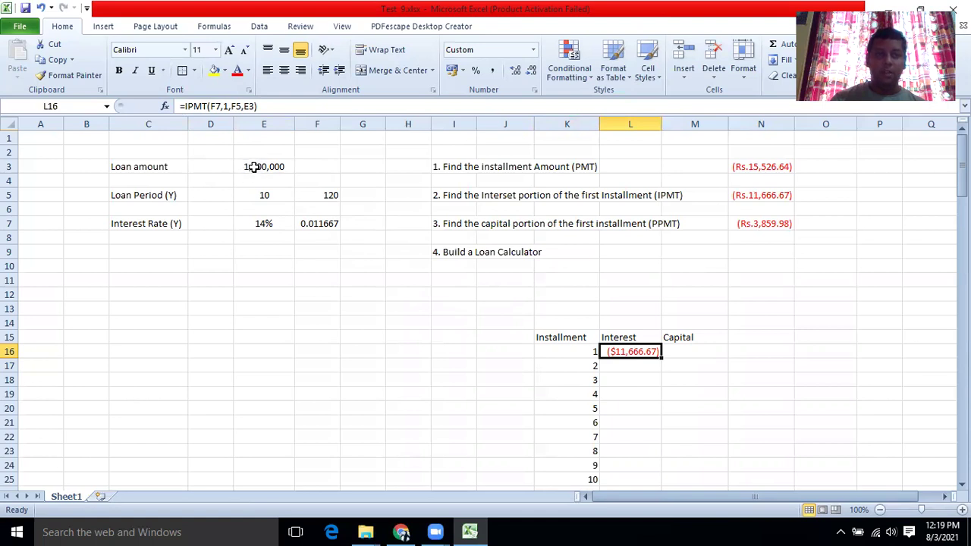
Copy L16's interest formula into L17 and inspect the resulting #NUM! error.
drag(660, 357, 660, 372)
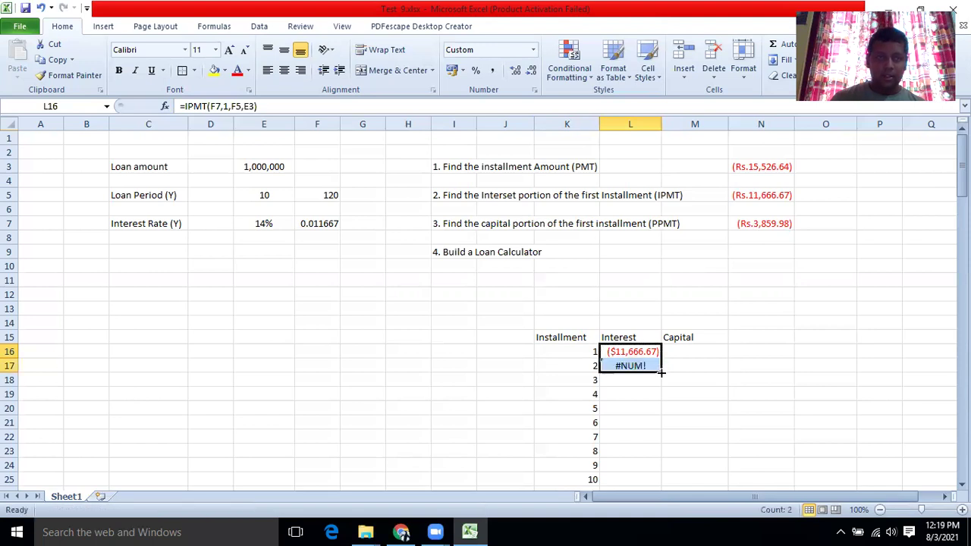
click(650, 391)
click(627, 370)
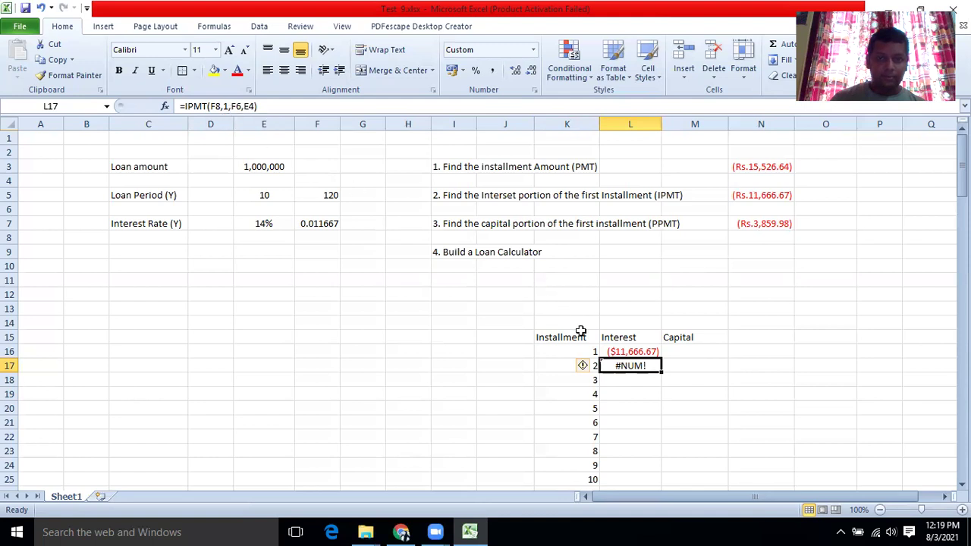
click(675, 389)
click(634, 365)
click(631, 352)
click(629, 367)
Clear the formulas from L17 and L16.
key(Delete)
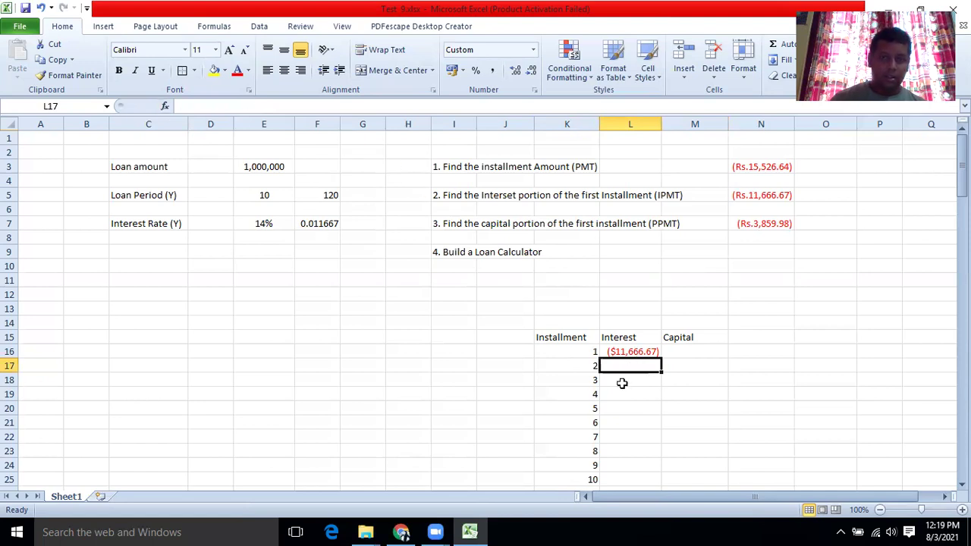
click(644, 351)
key(Delete)
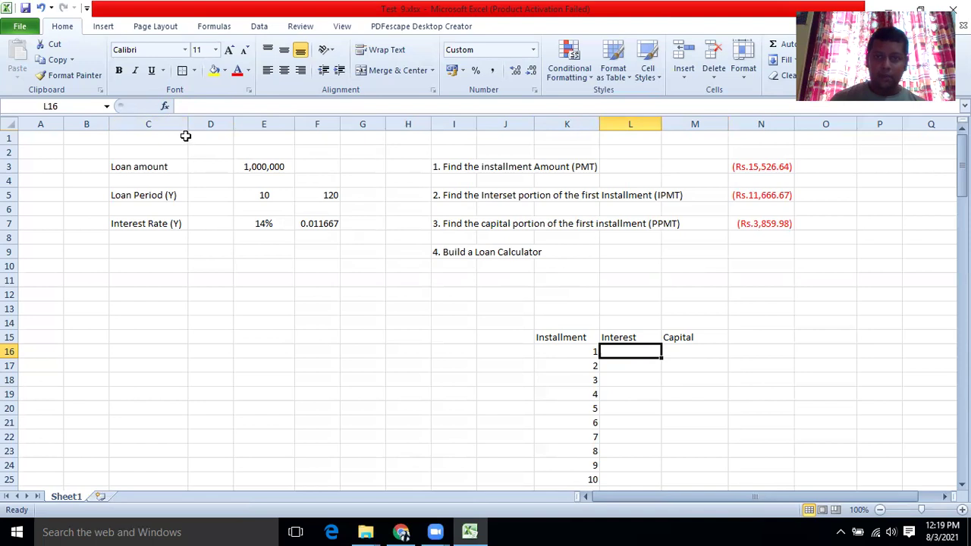
click(164, 107)
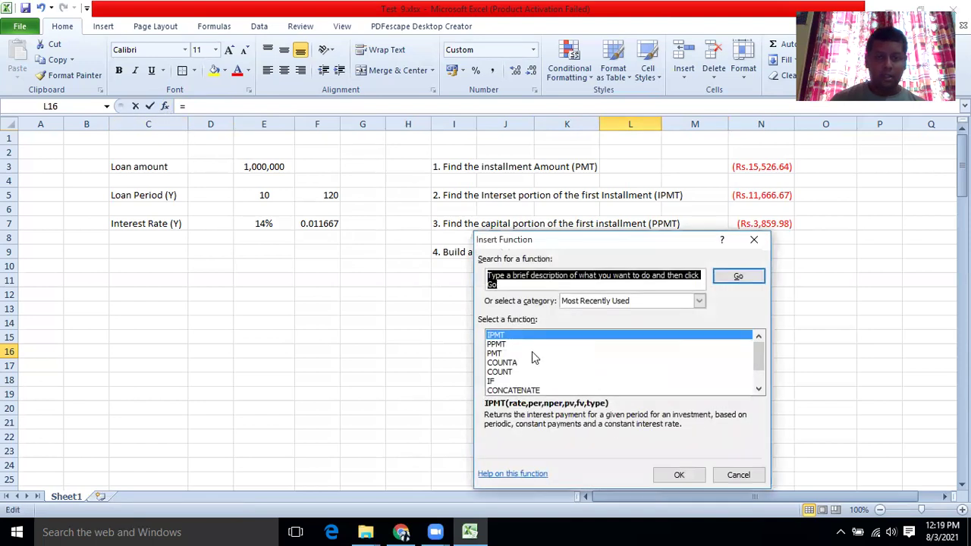
click(677, 470)
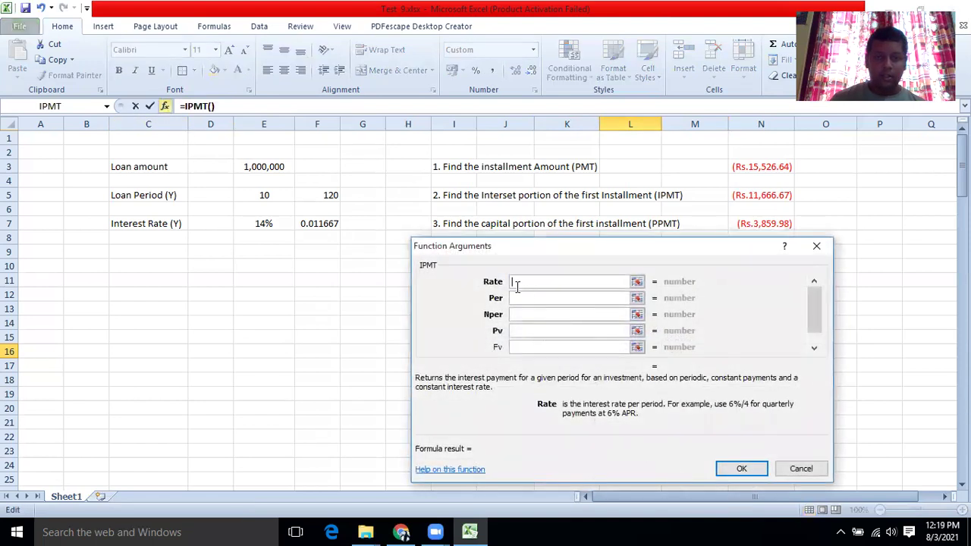
click(314, 223)
click(516, 298)
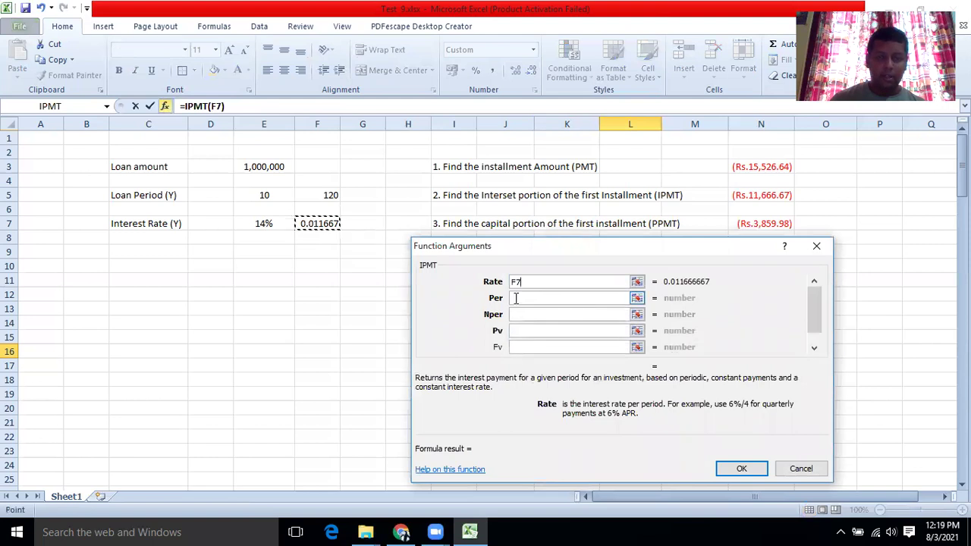
drag(531, 244, 144, 199)
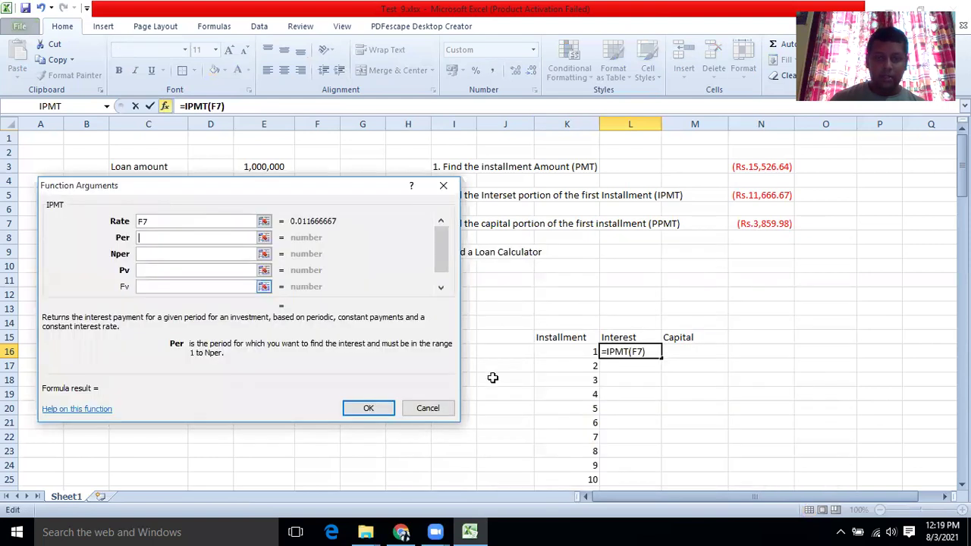
click(564, 351)
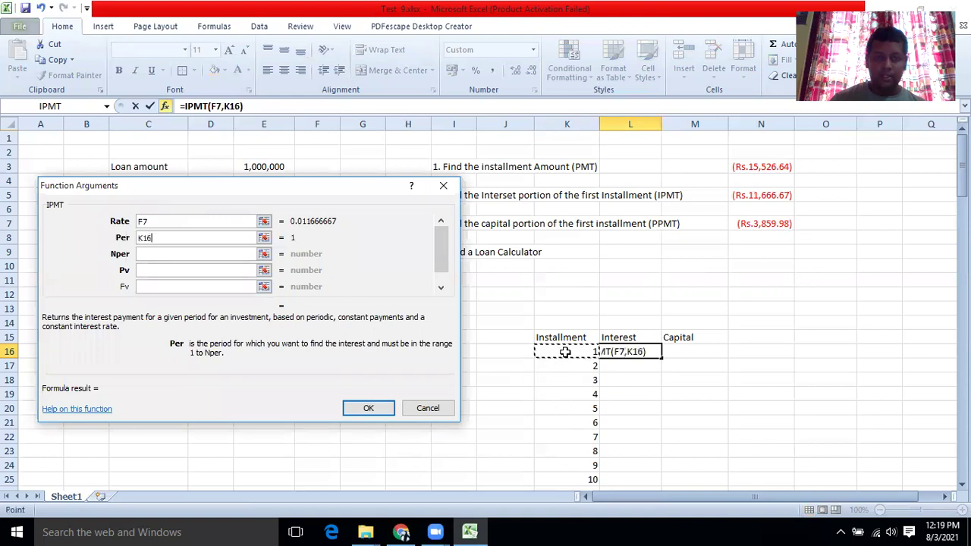
click(154, 254)
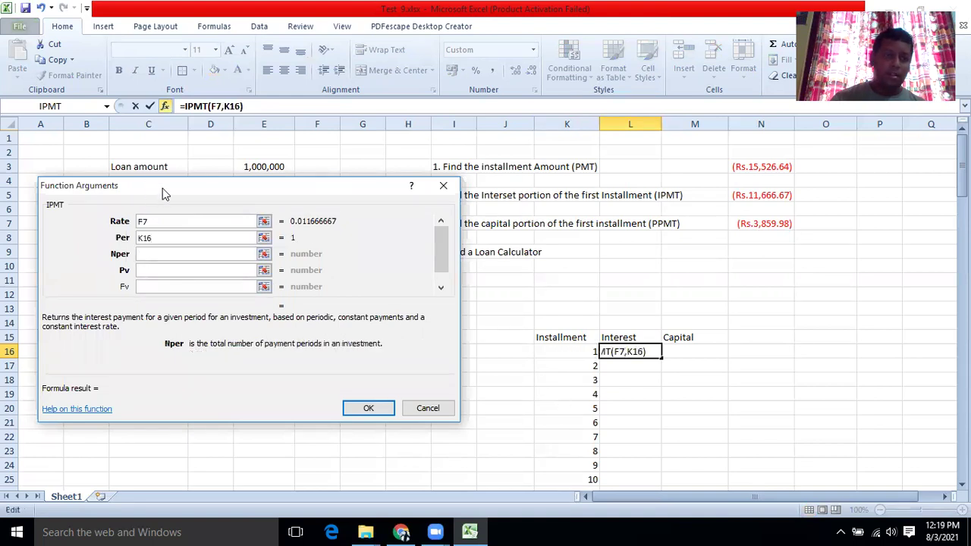
drag(162, 188, 579, 220)
click(317, 195)
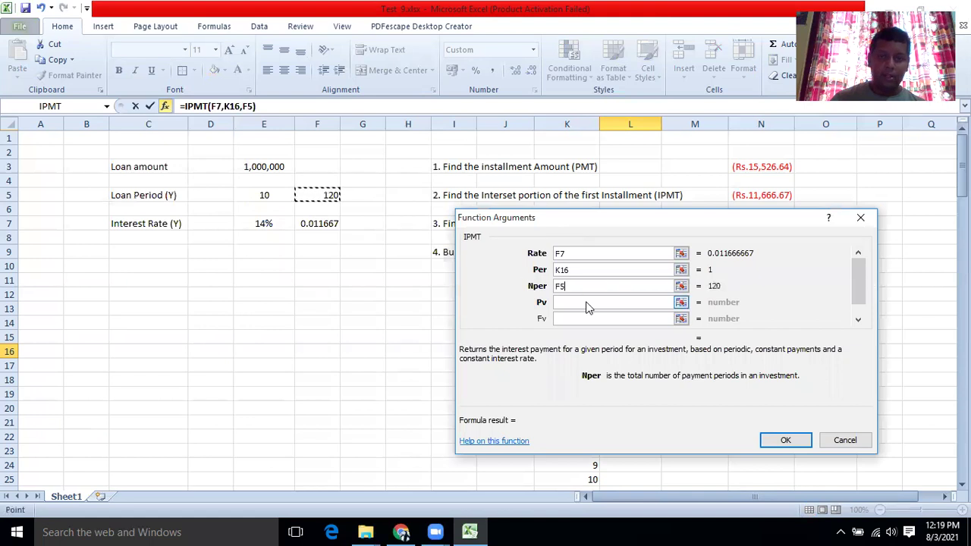
click(586, 303)
click(266, 166)
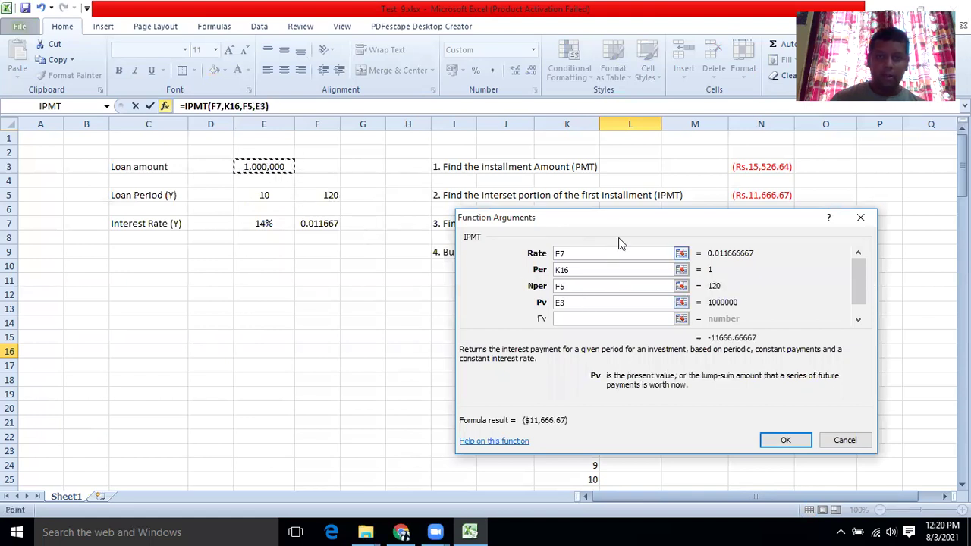
drag(613, 219, 414, 192)
click(585, 415)
click(634, 367)
click(628, 351)
drag(661, 358, 656, 370)
click(636, 367)
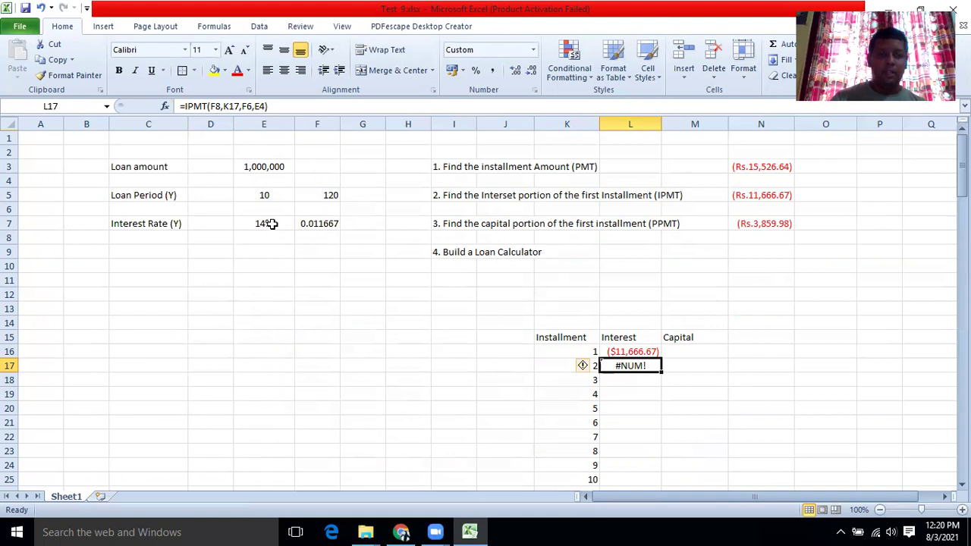
click(271, 224)
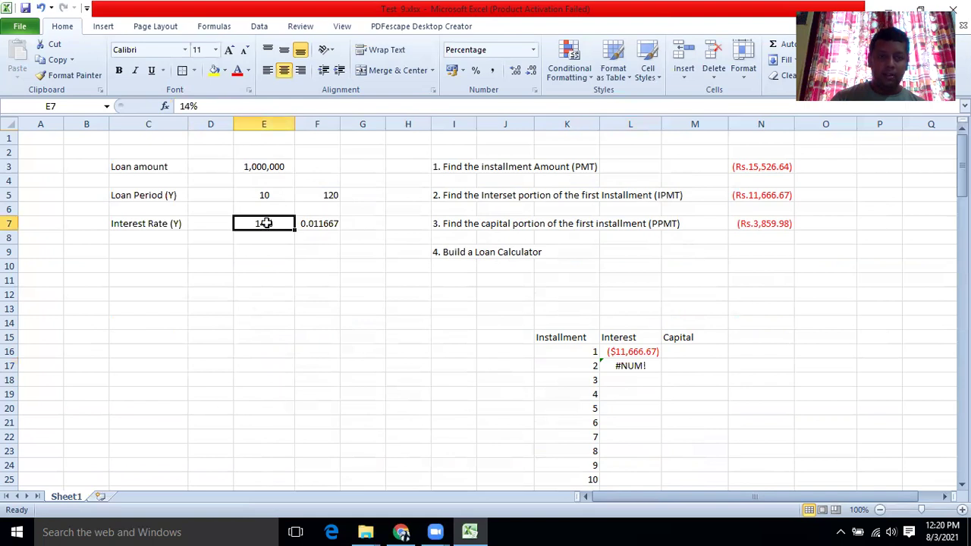
click(265, 239)
click(265, 223)
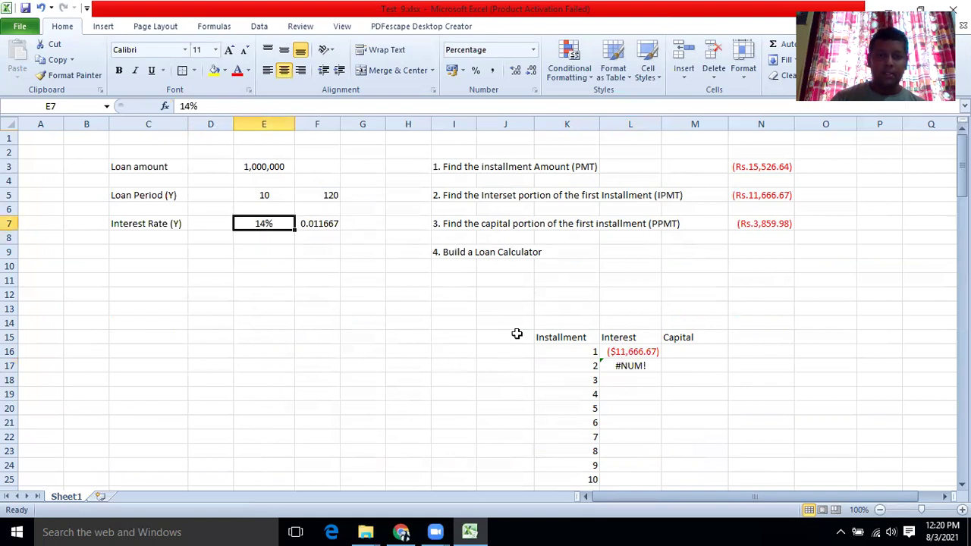
click(613, 352)
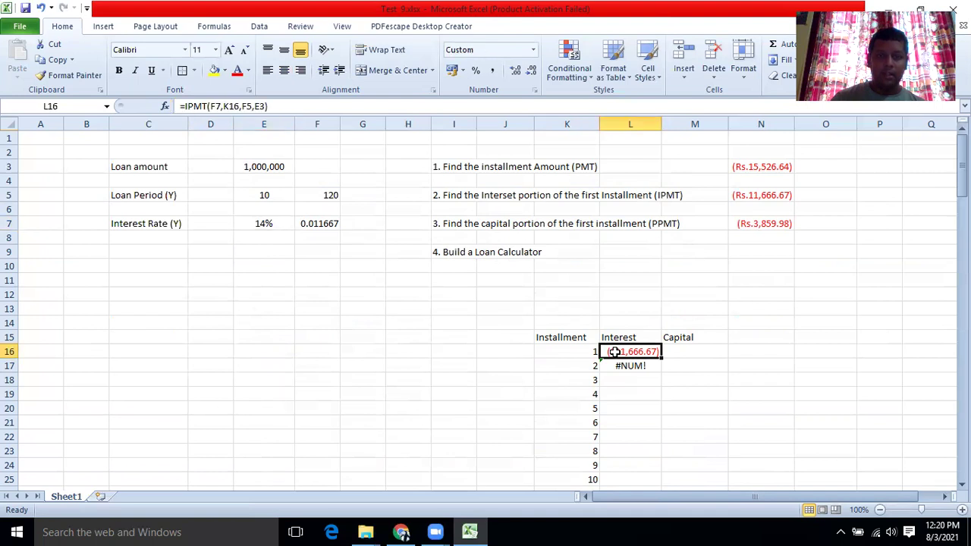
click(620, 367)
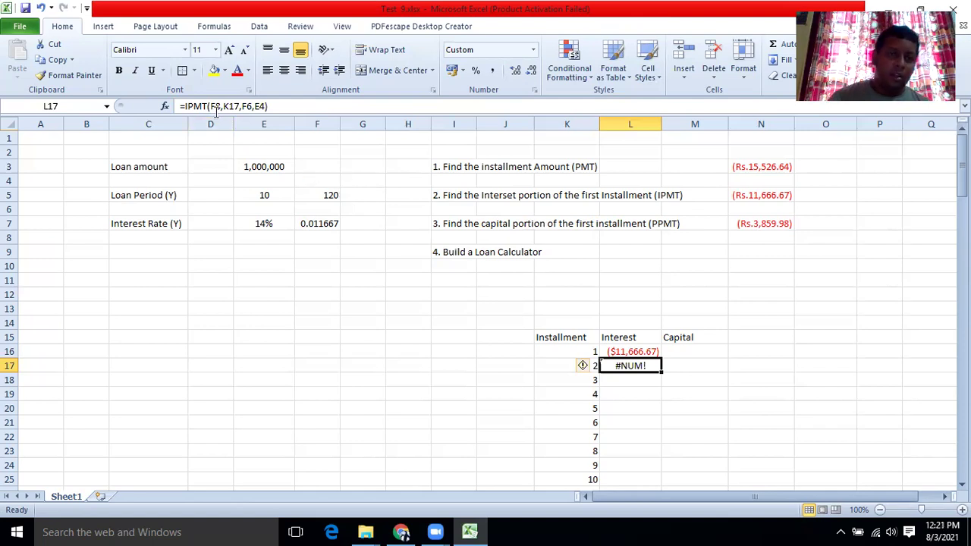
Rewrite L16 as =IPMT($F$7,K16,$F$5,$E$3), locking the rate, period-count and loan-amount references.
click(639, 351)
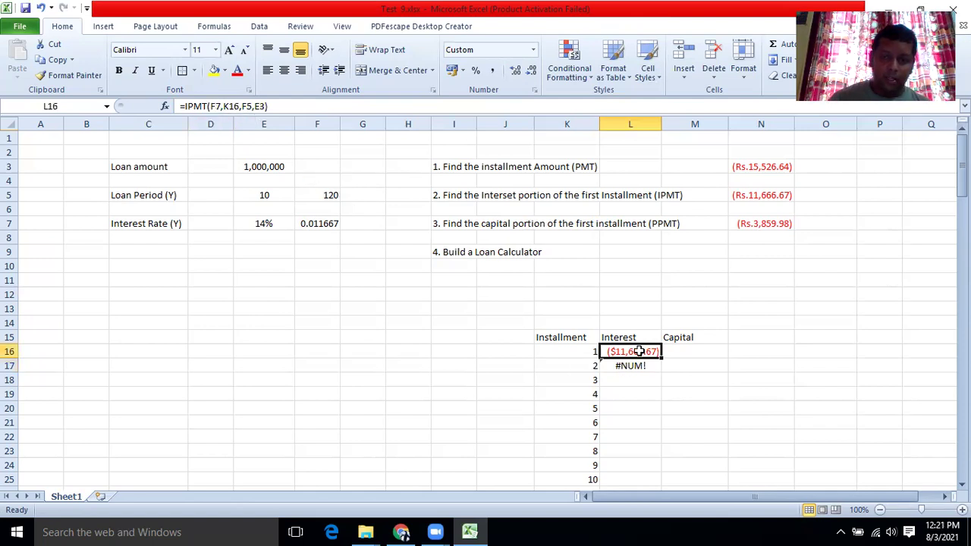
click(212, 106)
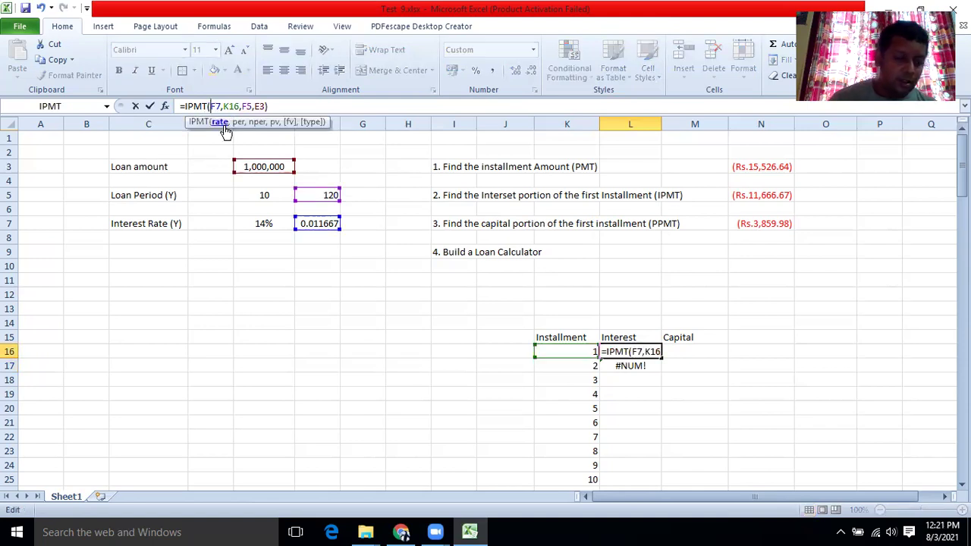
text($F)
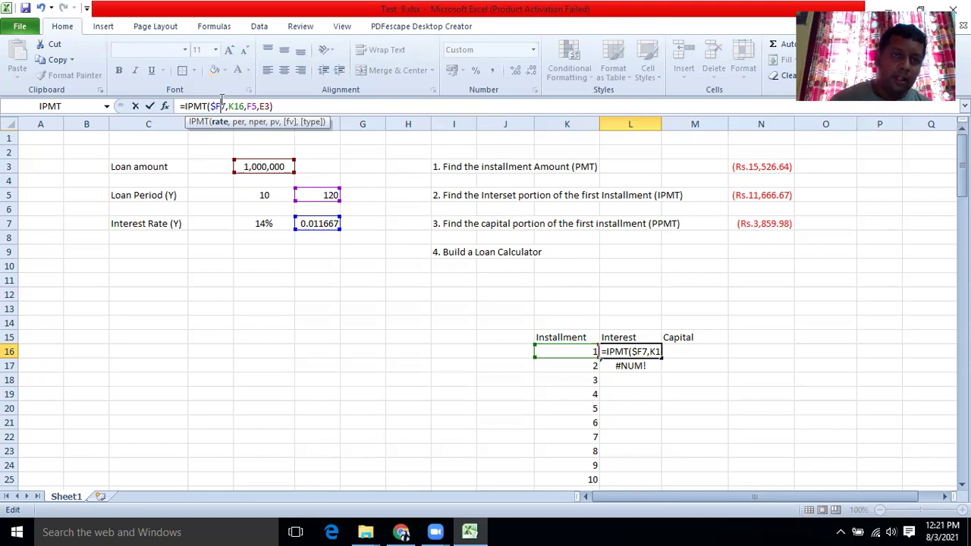
text($)
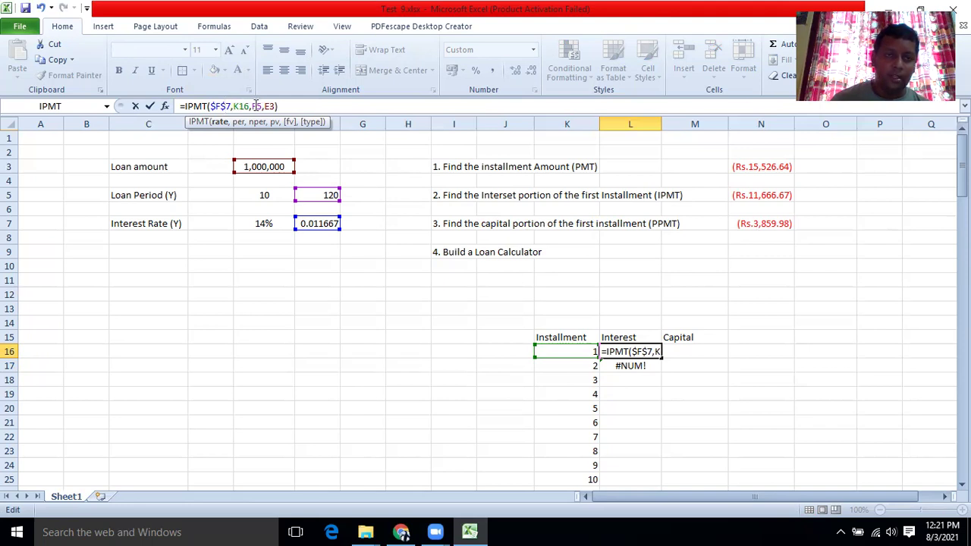
click(253, 106)
text($)
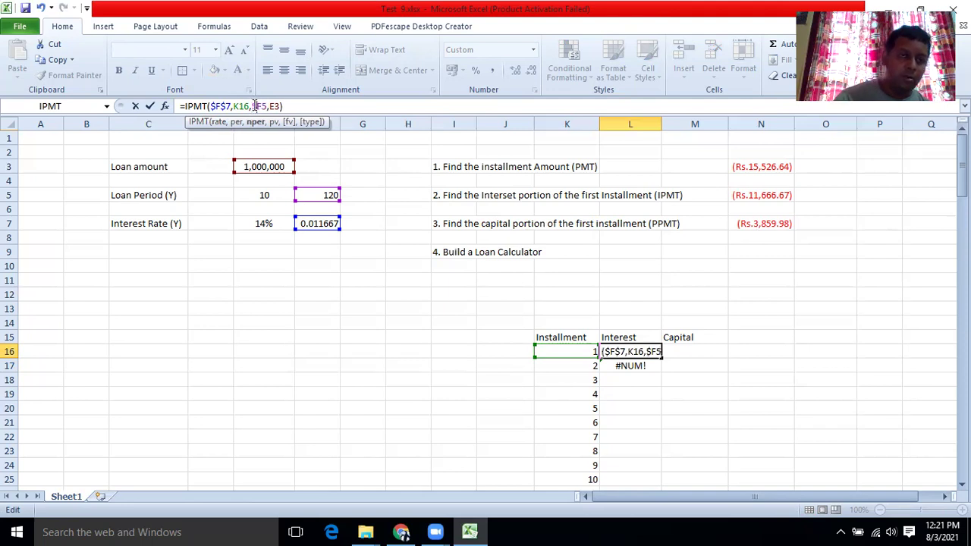
click(263, 106)
text($)
click(274, 106)
text($F)
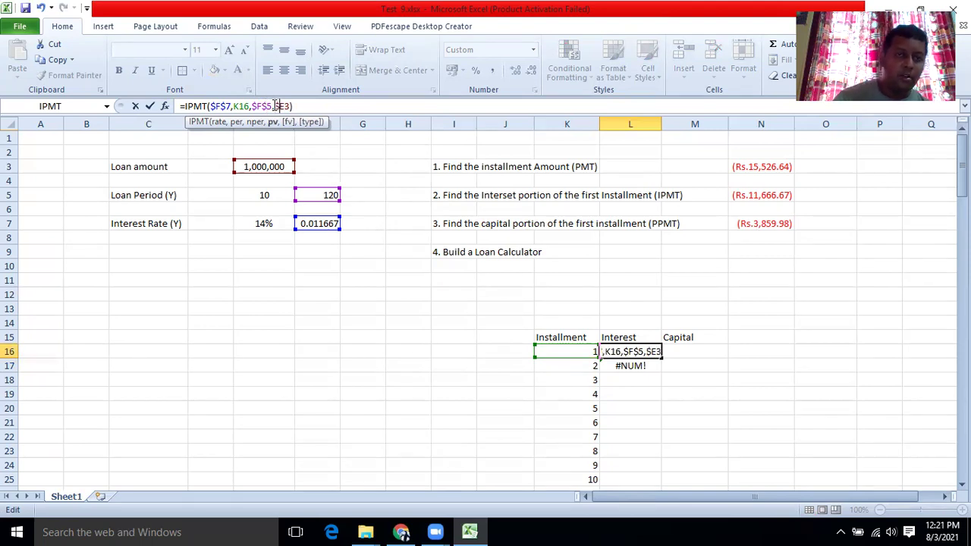
text($)
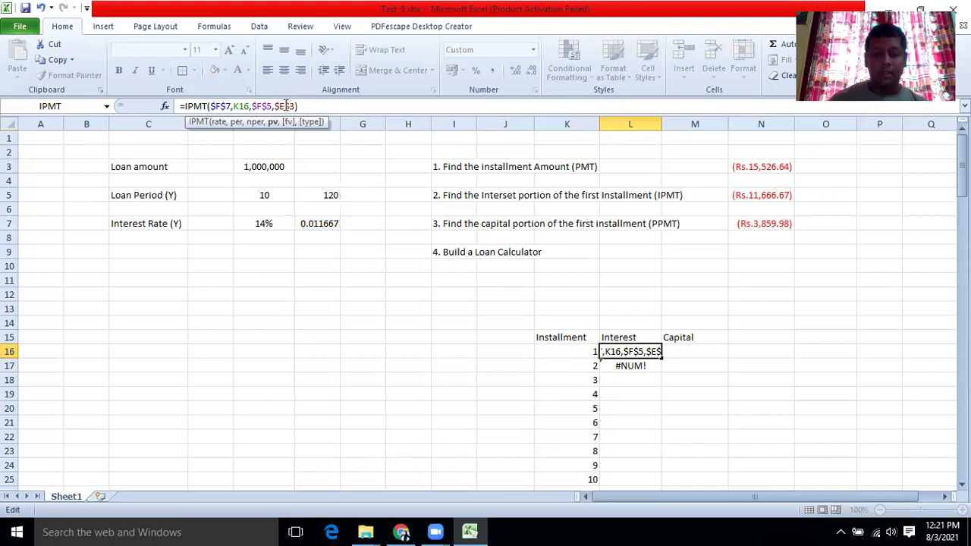
key(Return)
Fill L16's IPMT formula down to L135, giving ($11,666.67) through ($179.06).
scroll(643, 347, down, 2)
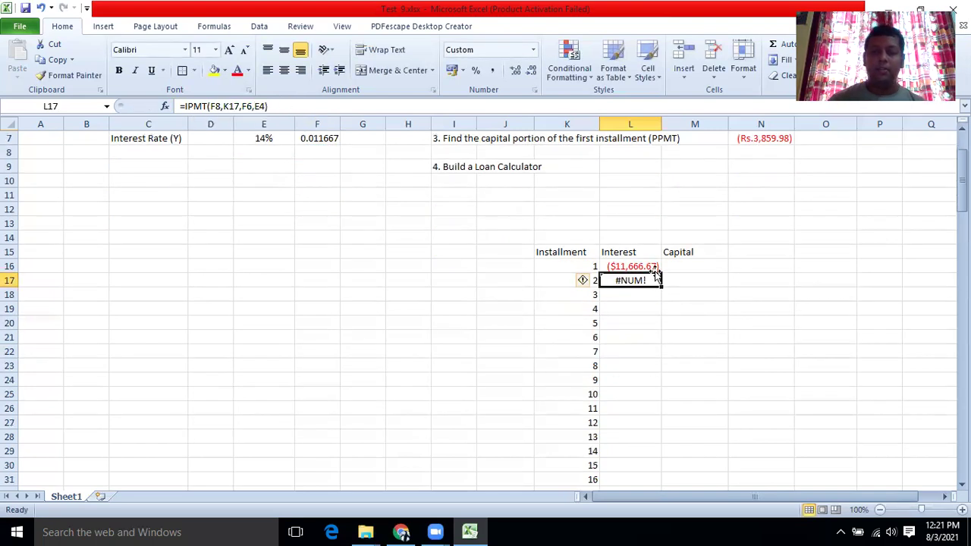
click(632, 266)
drag(661, 271, 659, 468)
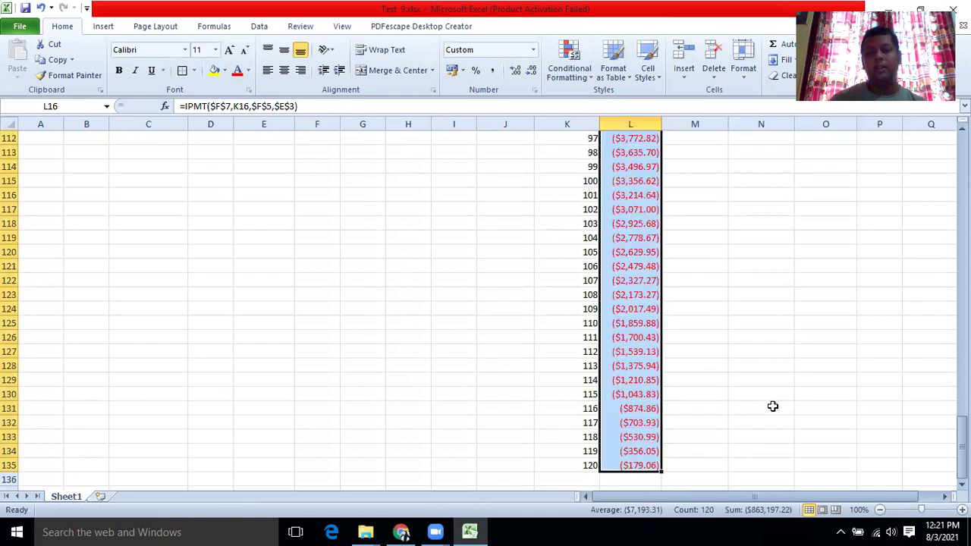
scroll(766, 405, up, 14)
scroll(760, 405, up, 20)
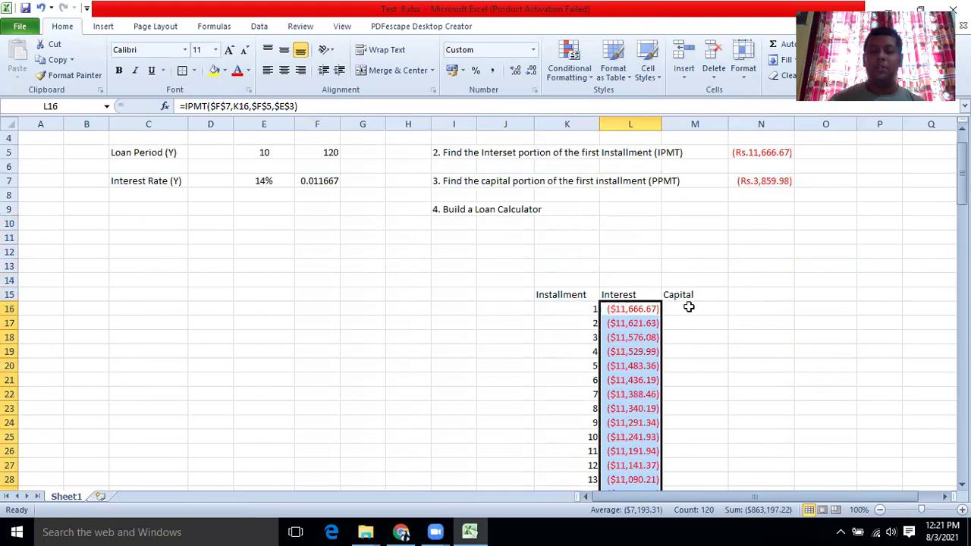
click(689, 307)
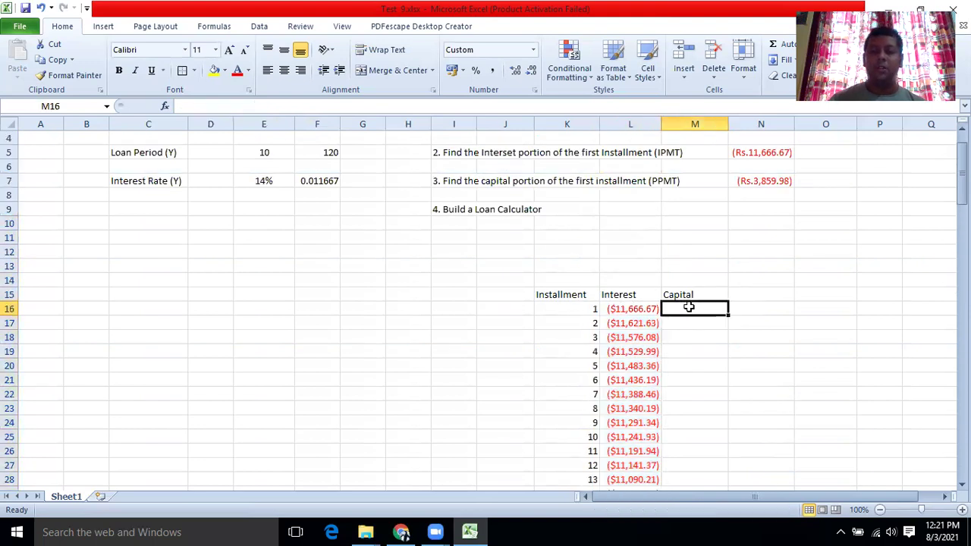
Insert PPMT in M16 with Rate $F$7 and Per K16.
click(165, 106)
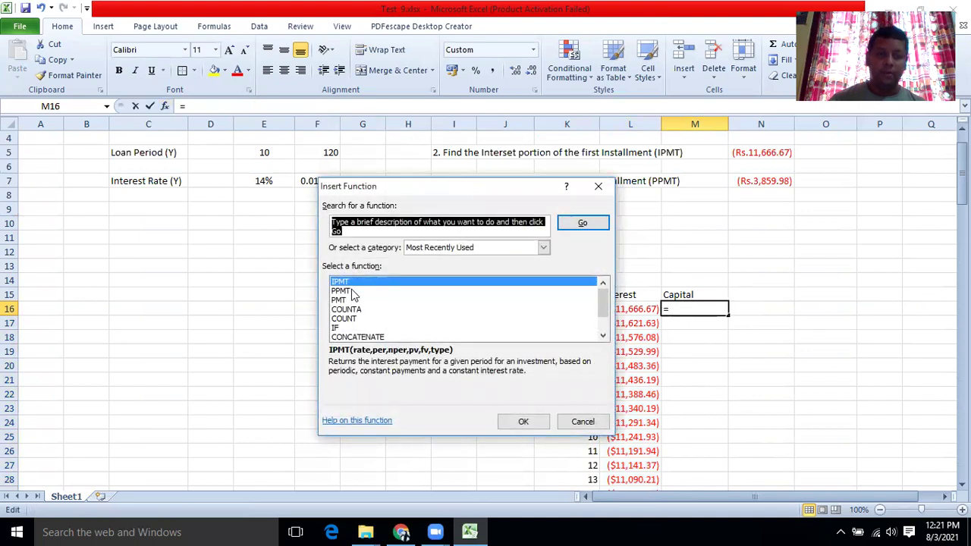
click(341, 291)
click(522, 422)
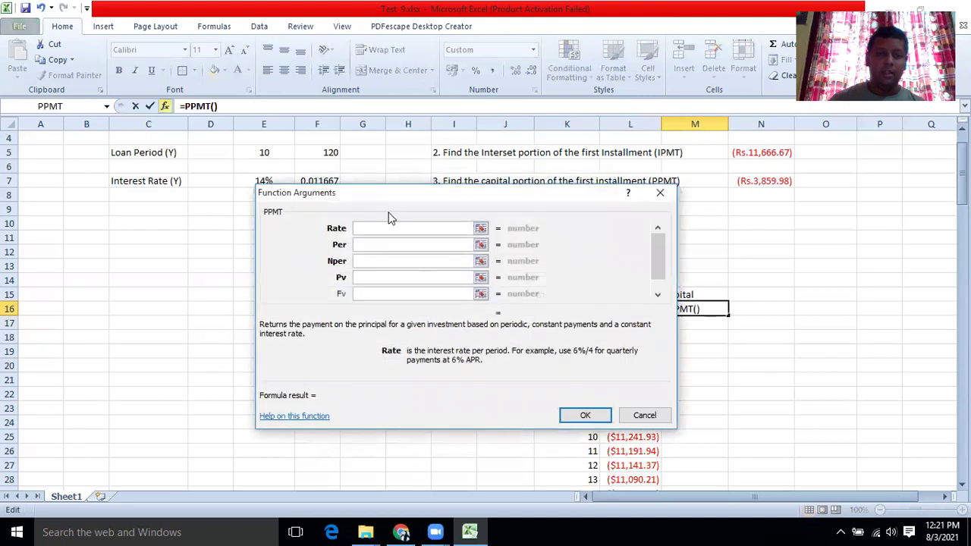
drag(382, 195, 380, 256)
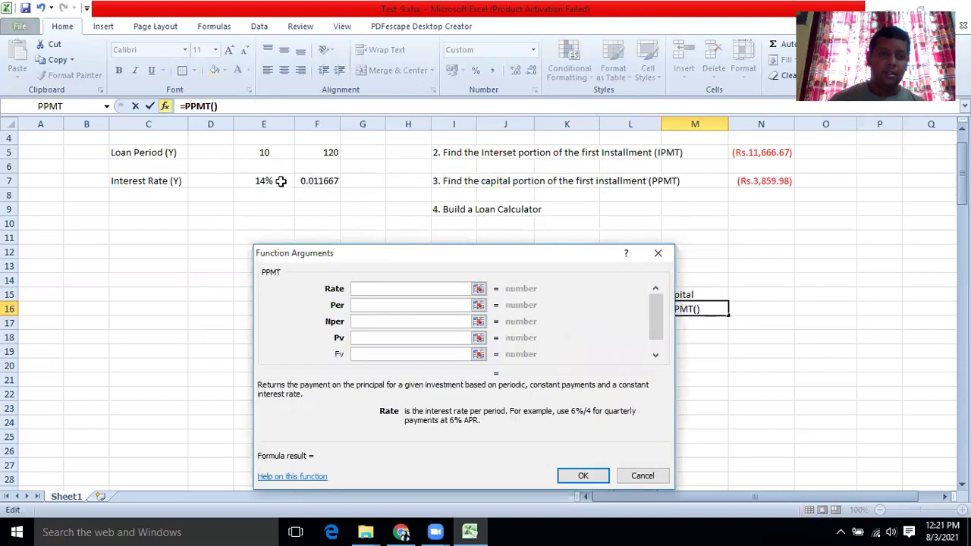
click(327, 182)
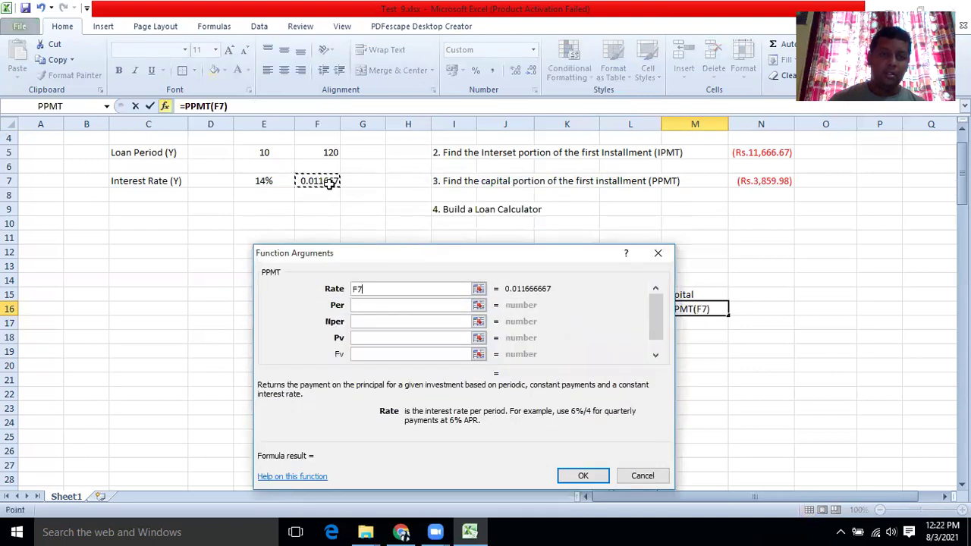
click(355, 289)
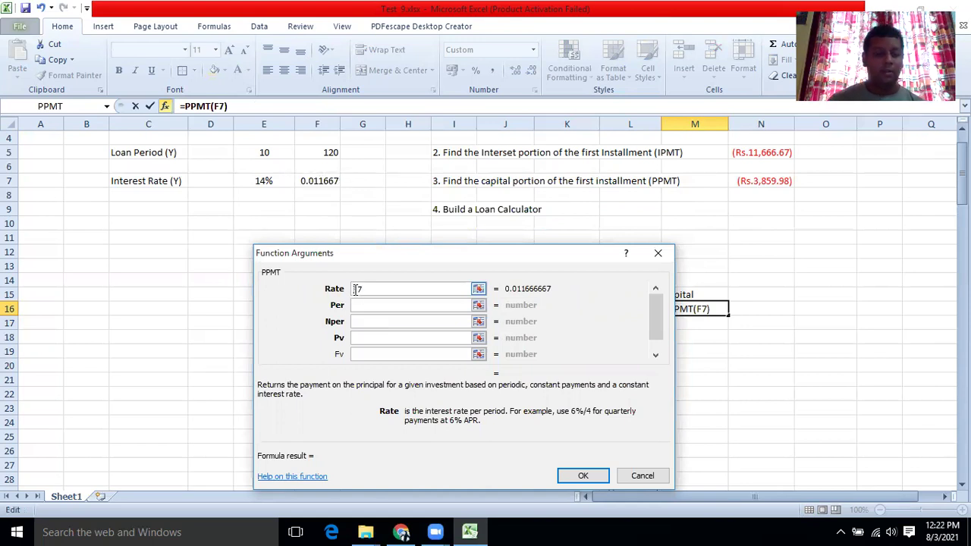
text($F)
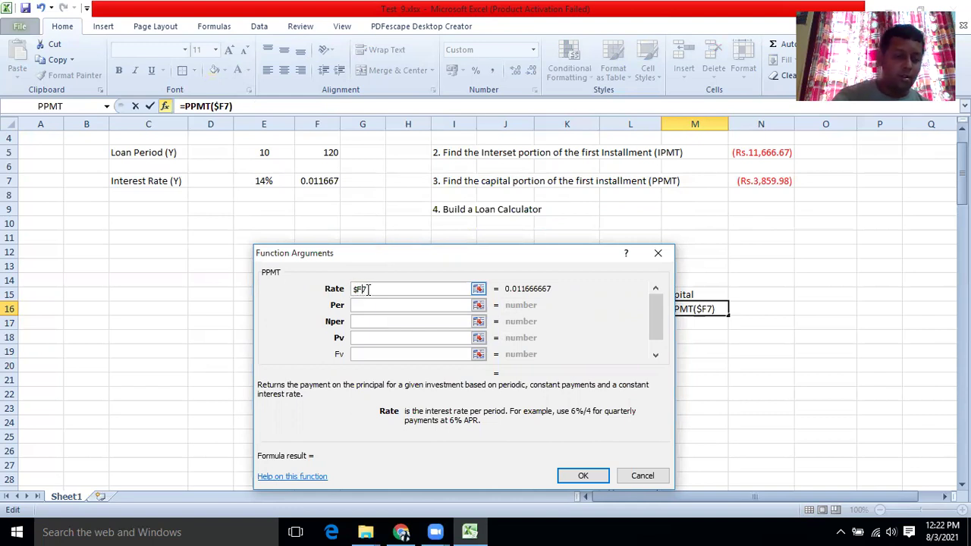
text($)
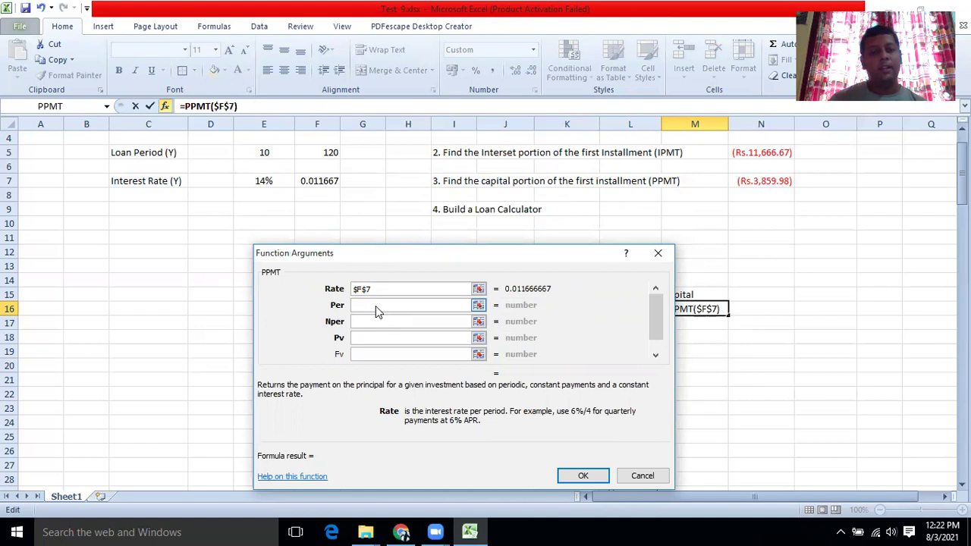
click(375, 306)
drag(507, 257, 257, 187)
click(572, 320)
click(565, 298)
click(563, 308)
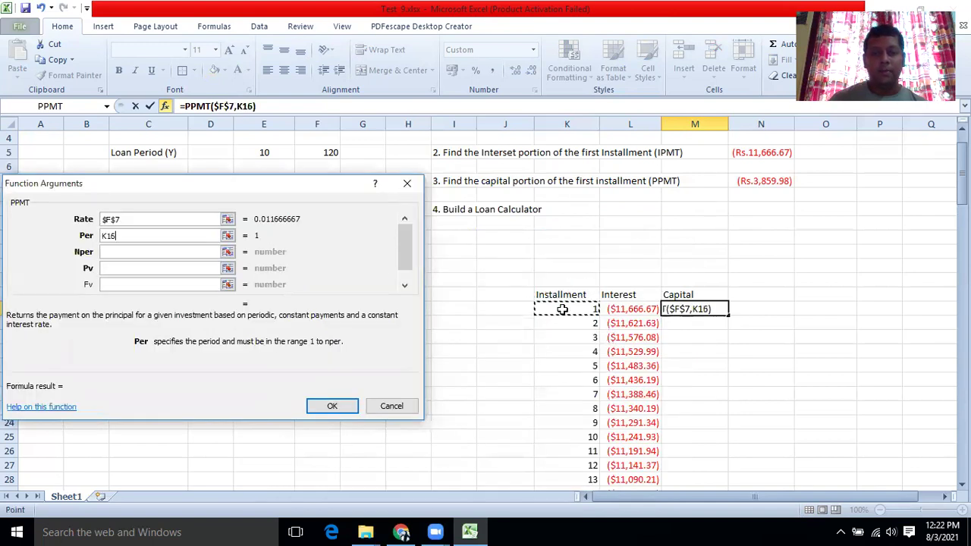
Finish PPMT with Nper $F$5 and Pv $E$3, then fill it down M16:M135.
click(140, 251)
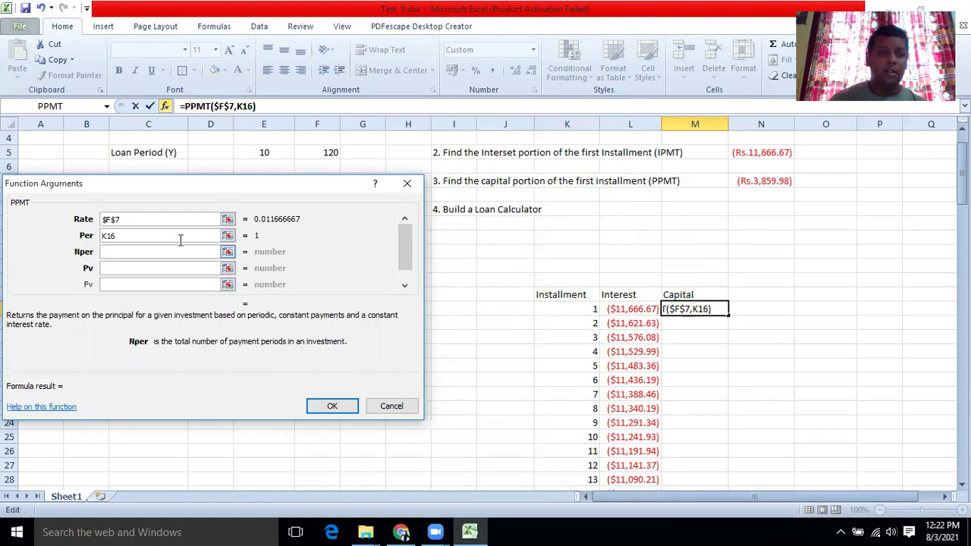
click(326, 154)
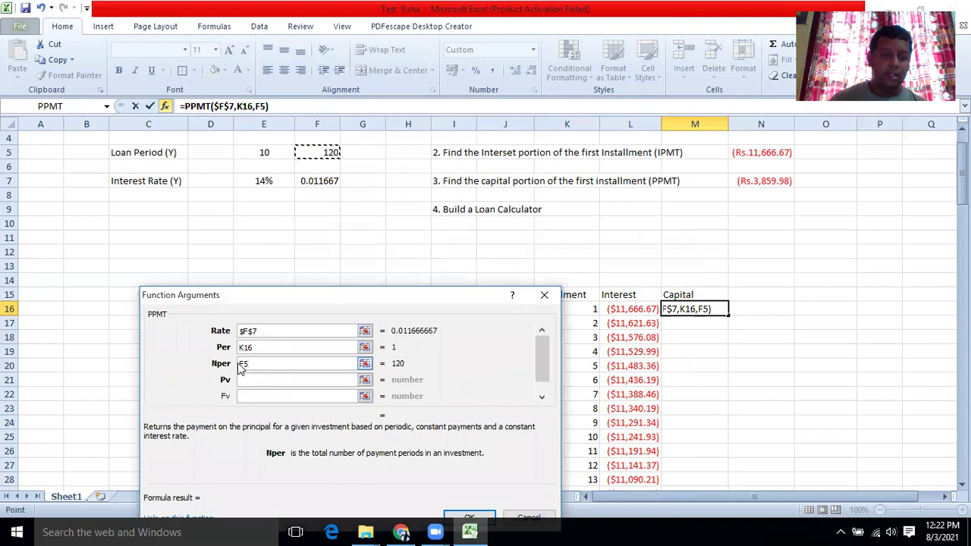
click(242, 364)
text($)
click(246, 364)
text($)
click(266, 379)
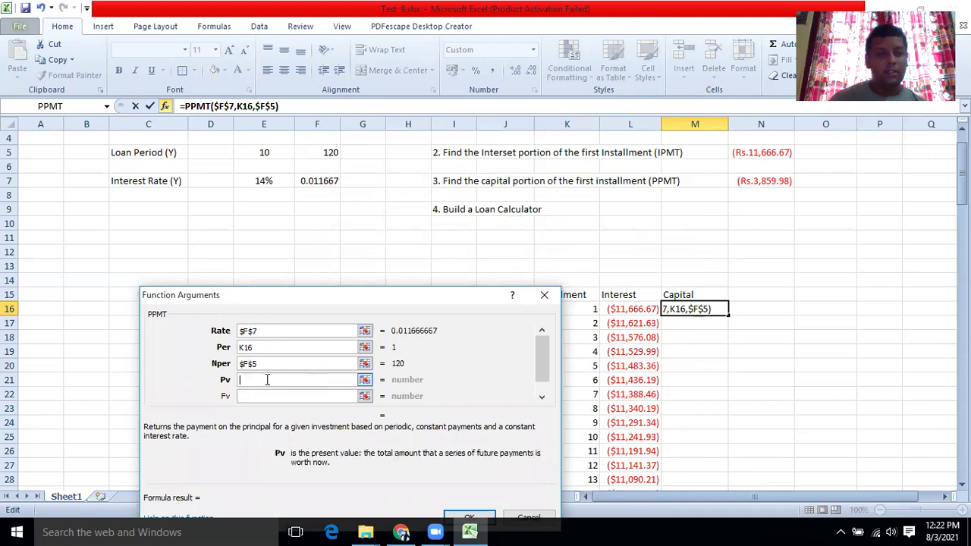
scroll(251, 210, up, 1)
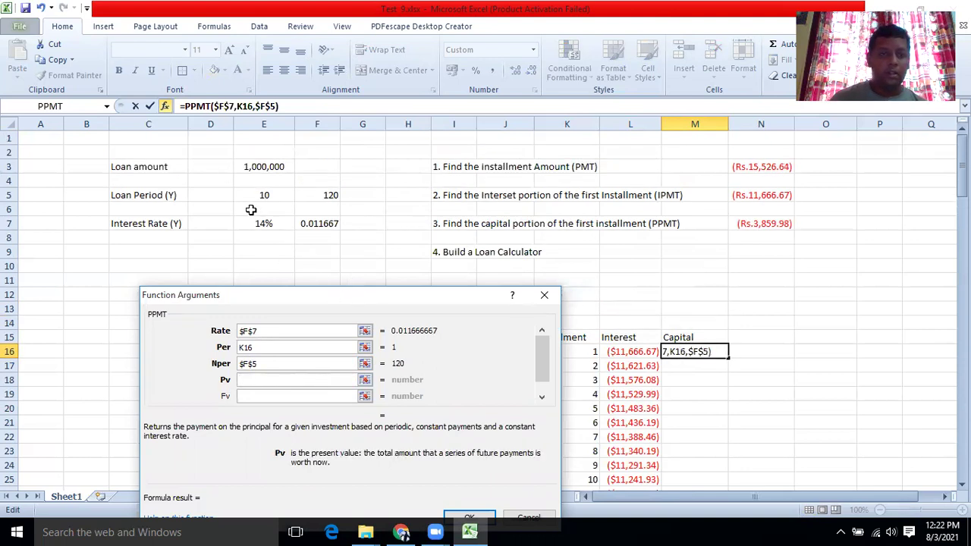
click(251, 167)
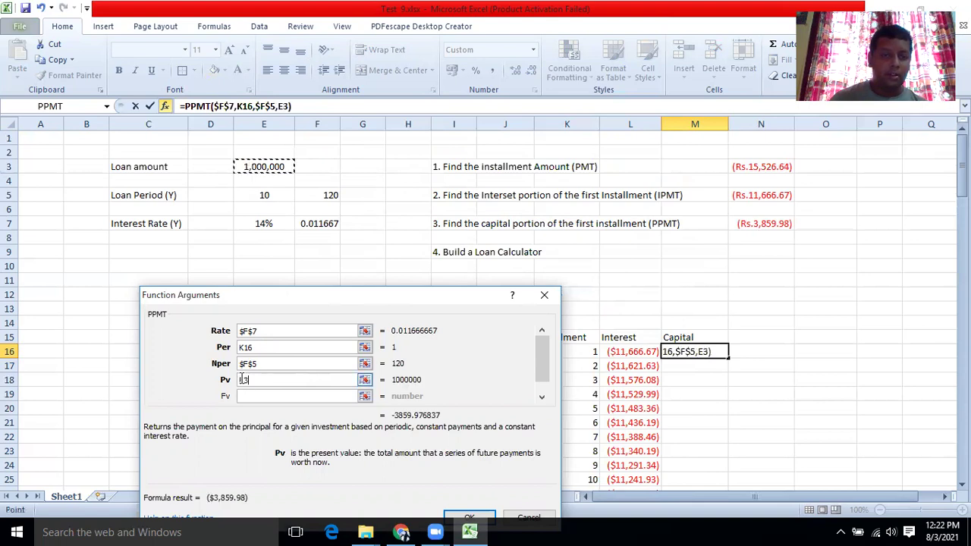
text($)
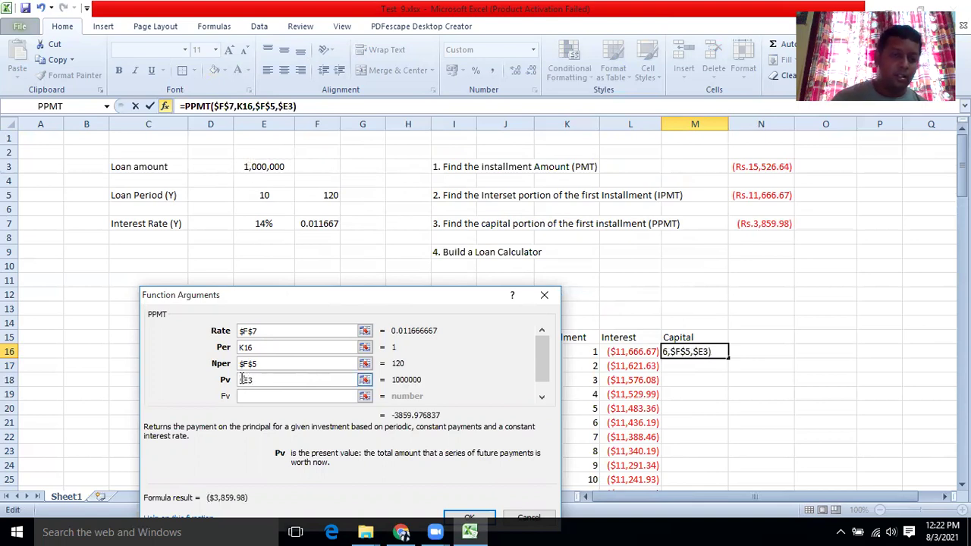
key(Right)
text($)
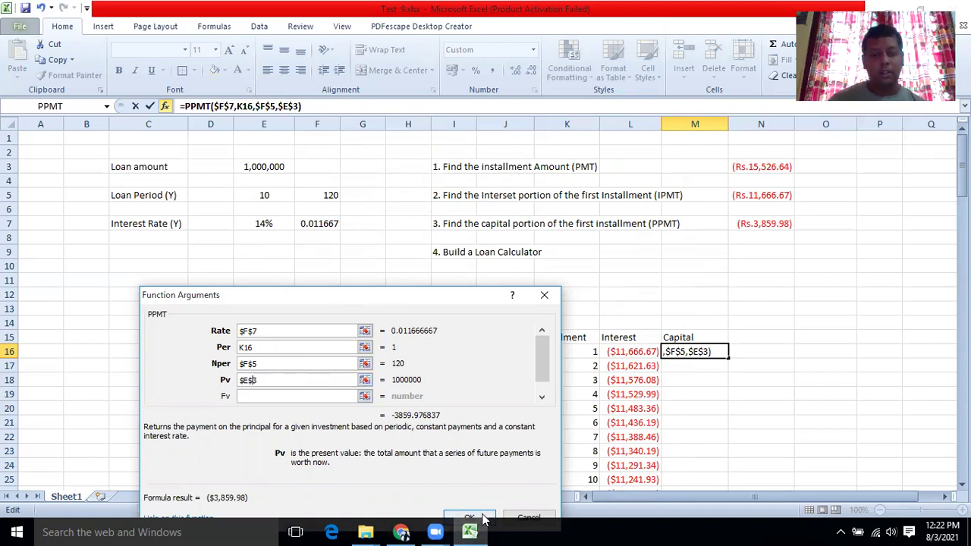
click(483, 518)
drag(727, 361, 729, 465)
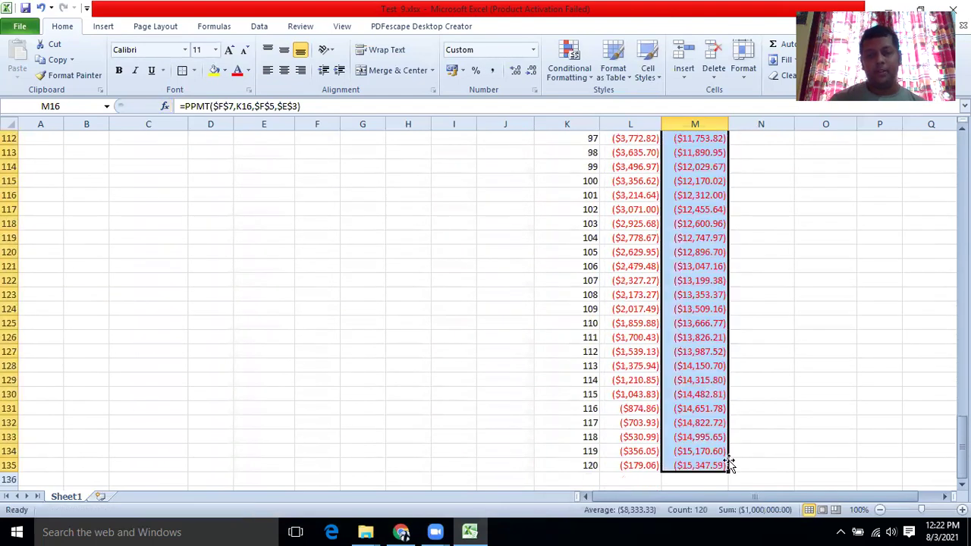
Clear the column M selection and insert a blank Sheet2 after Sheet1.
click(787, 364)
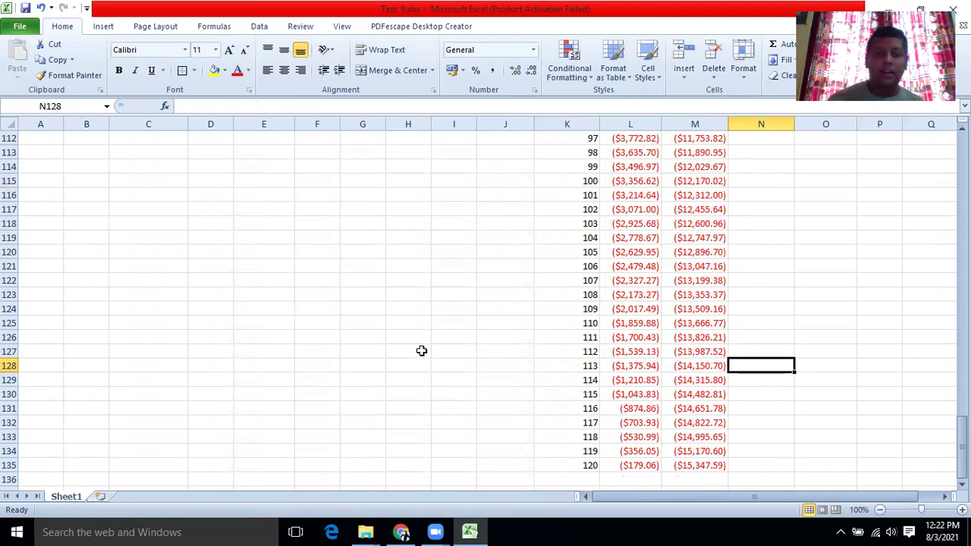
click(99, 496)
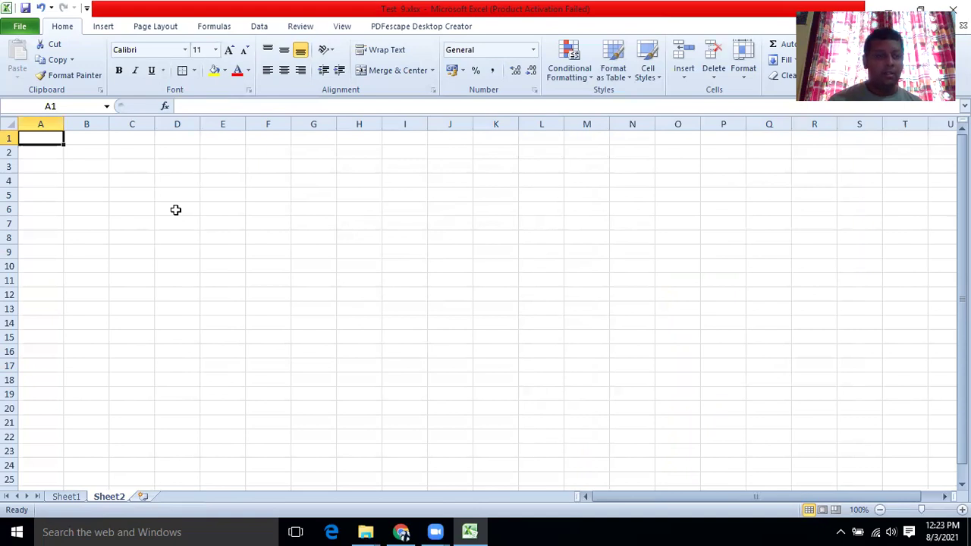
Enter 'Loan Calculator' in D6 and merge it across D6:E6.
click(176, 210)
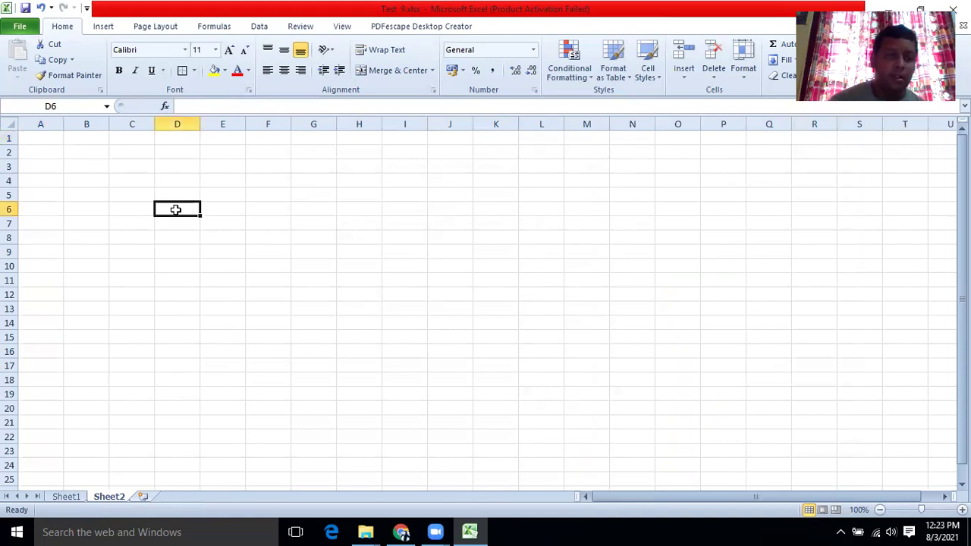
text(Loan)
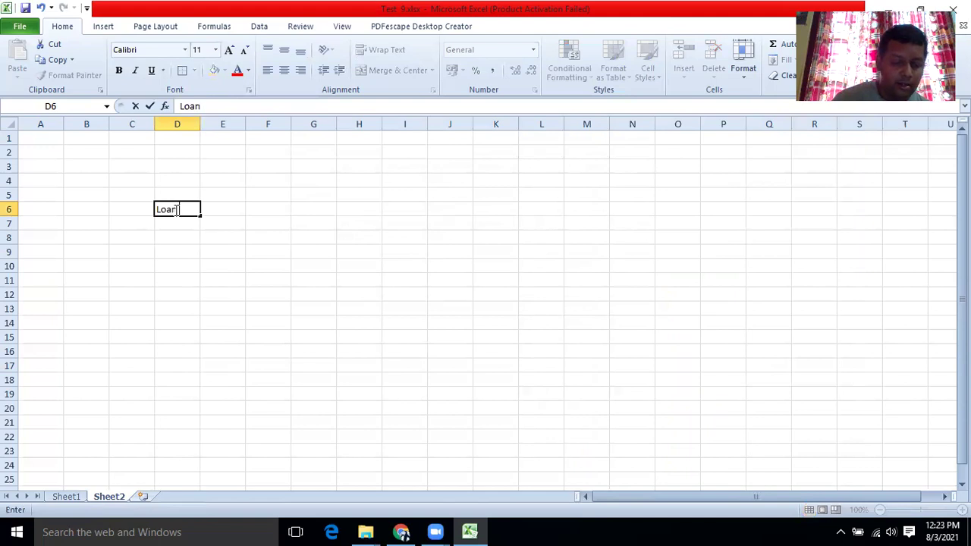
text( Calculator)
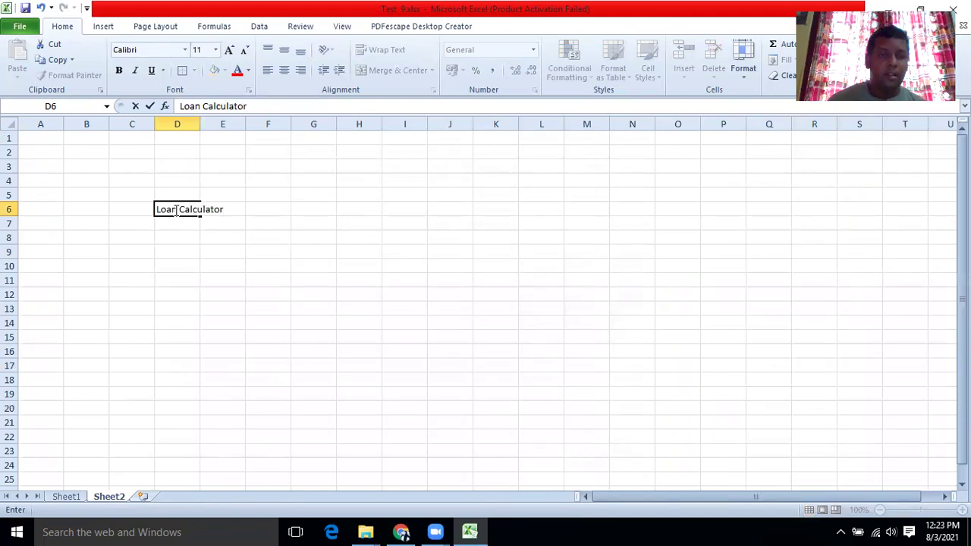
click(180, 250)
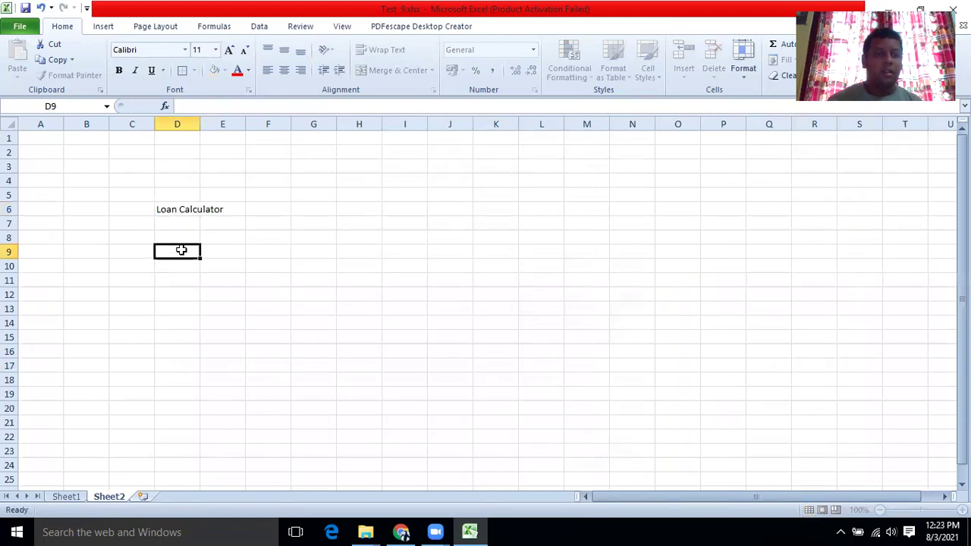
drag(169, 206, 226, 207)
right_click(225, 208)
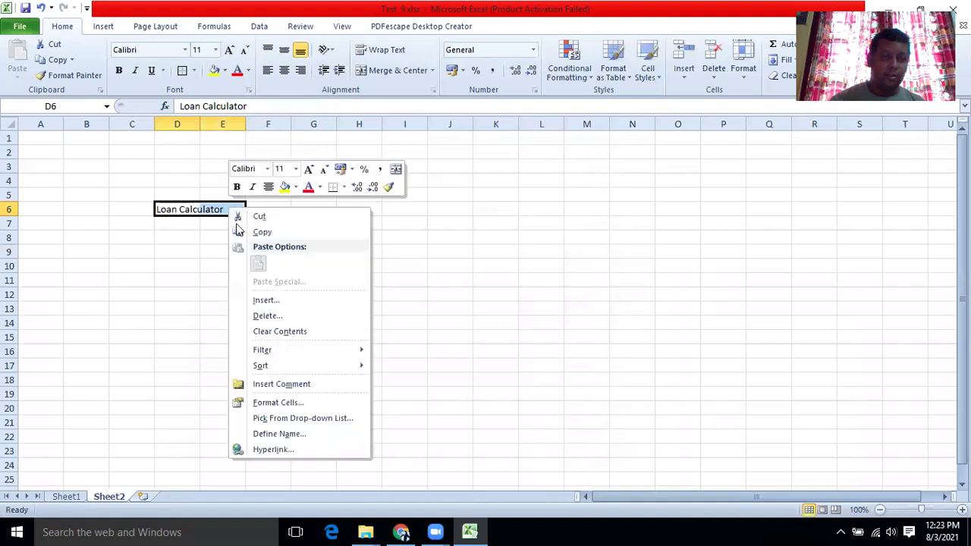
click(254, 402)
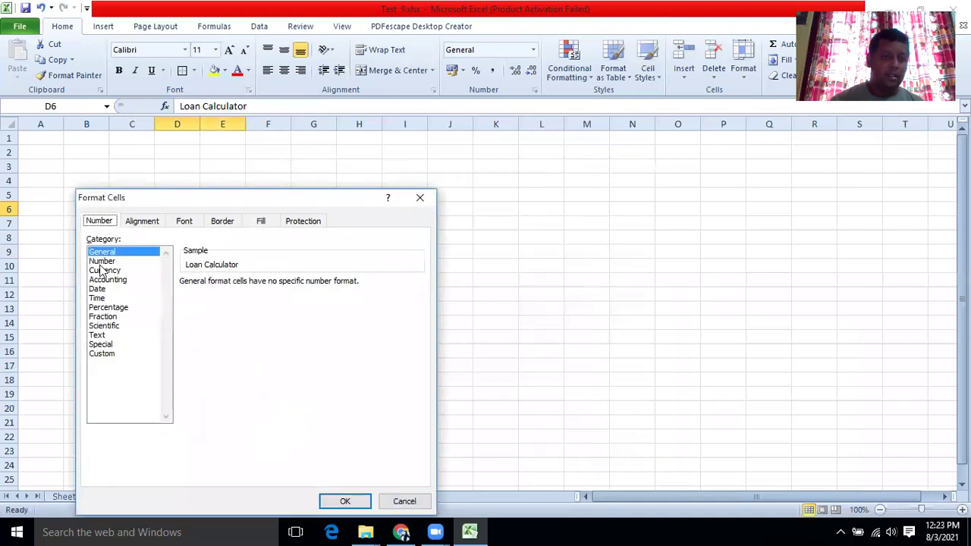
click(135, 221)
click(99, 371)
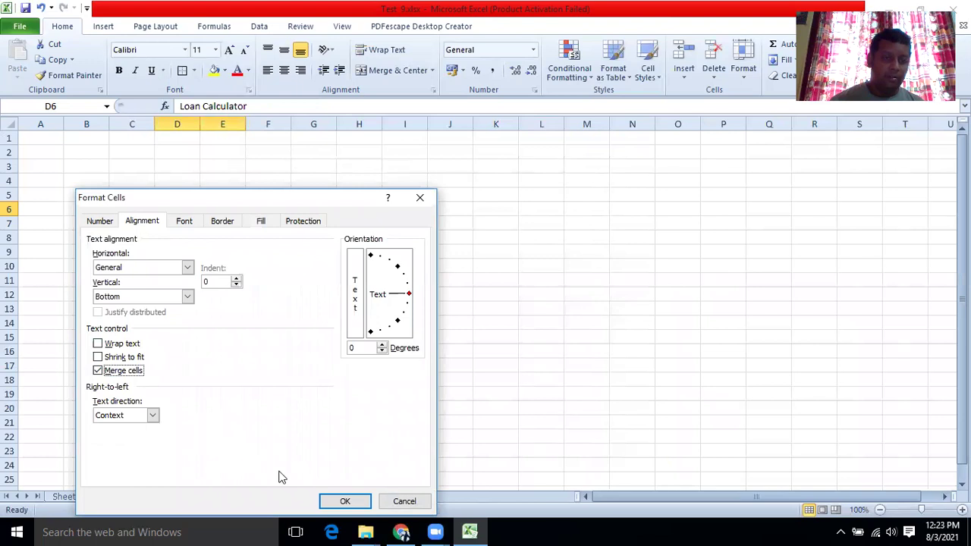
click(348, 500)
Widen columns D and E to fit the title.
click(238, 278)
click(167, 239)
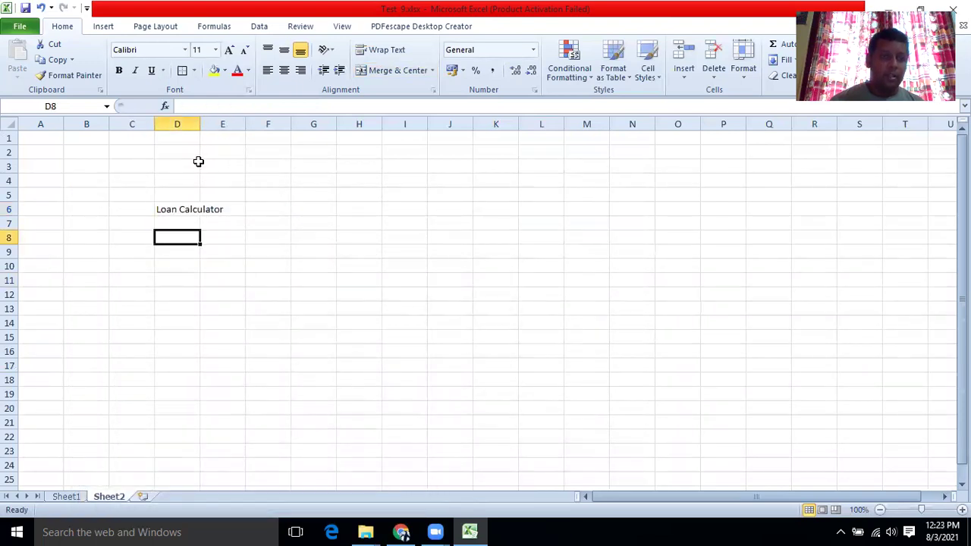
drag(200, 124, 414, 134)
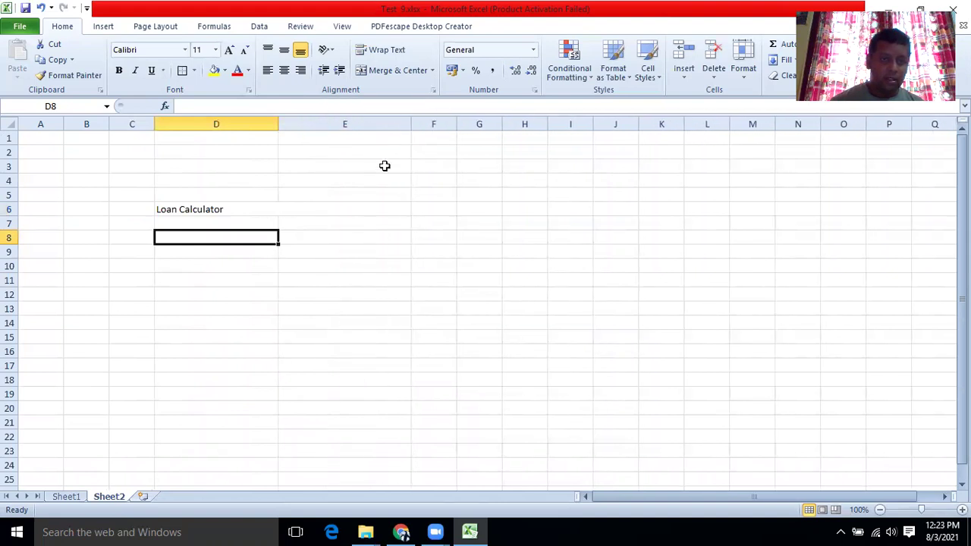
click(227, 209)
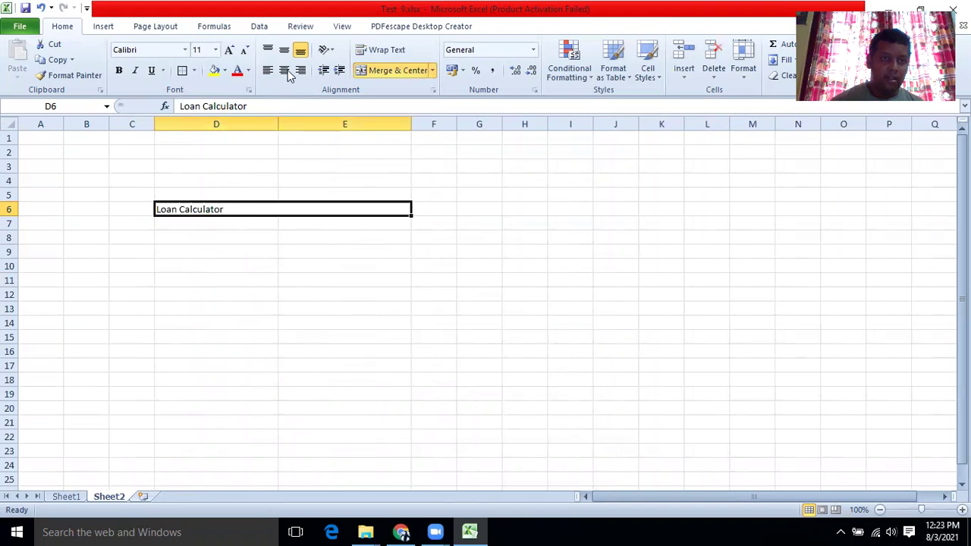
click(266, 247)
Recheck the merge setting on the Loan Calculator title cell.
click(223, 204)
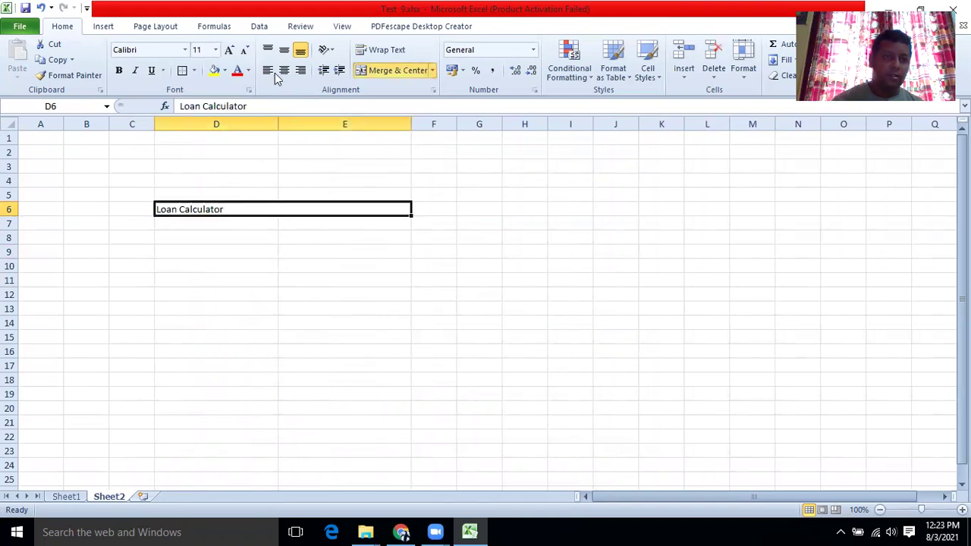
drag(256, 219, 256, 222)
right_click(252, 211)
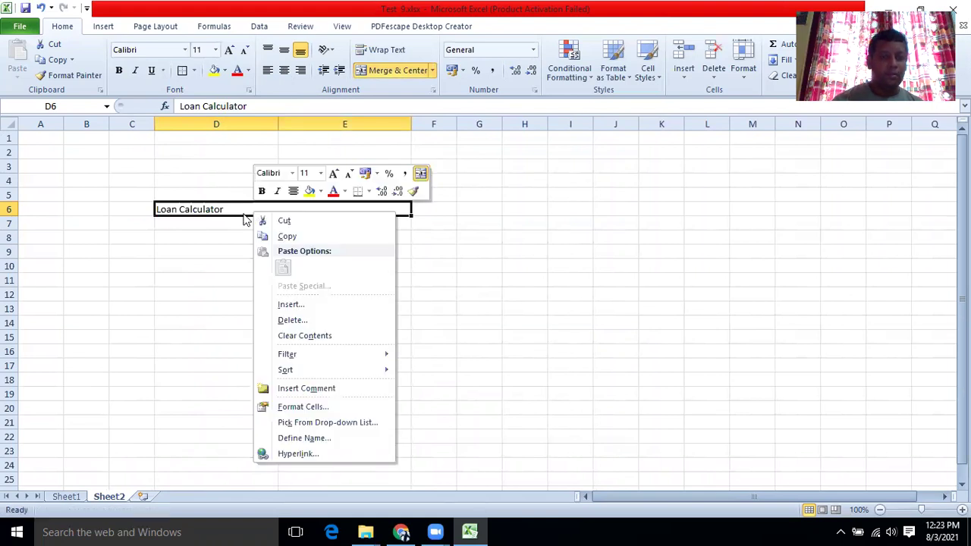
click(283, 407)
click(125, 371)
click(370, 503)
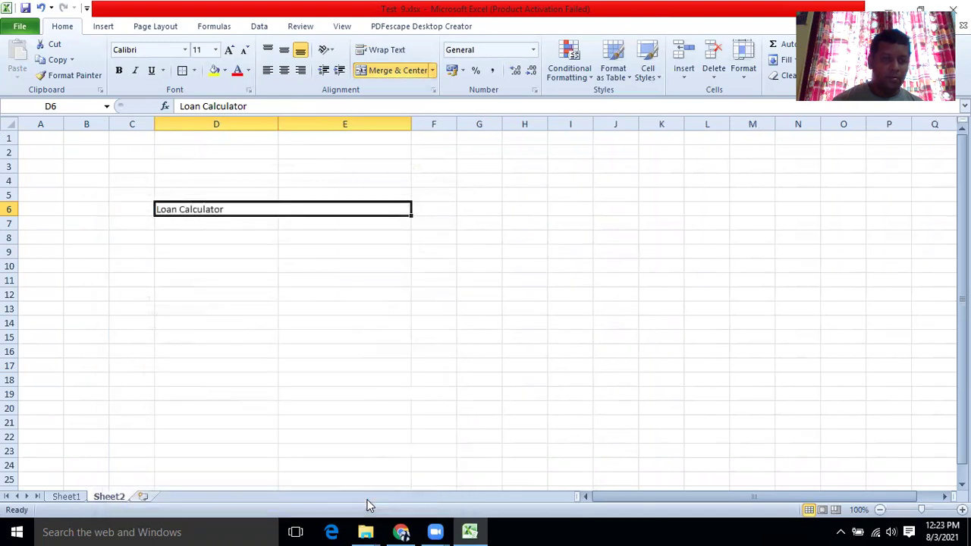
click(256, 364)
click(214, 219)
click(212, 209)
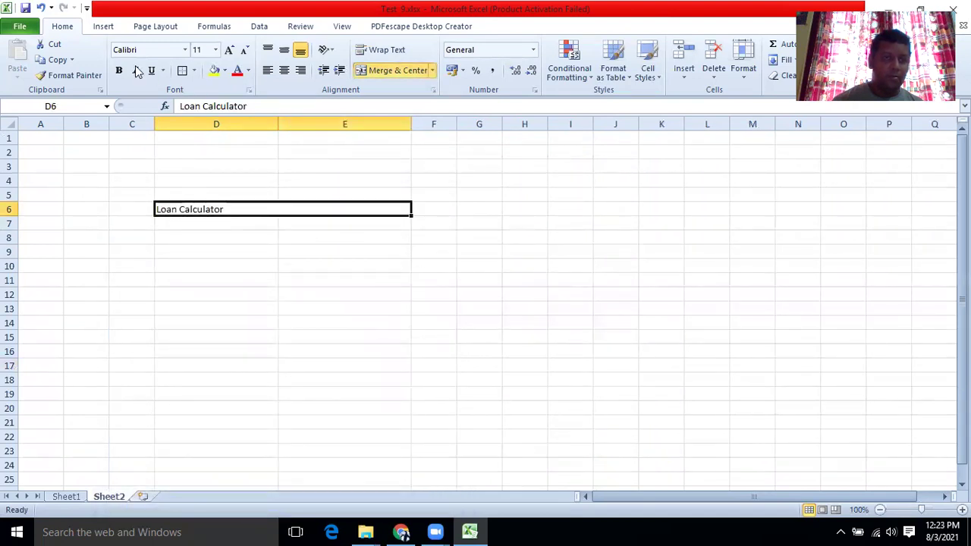
click(208, 280)
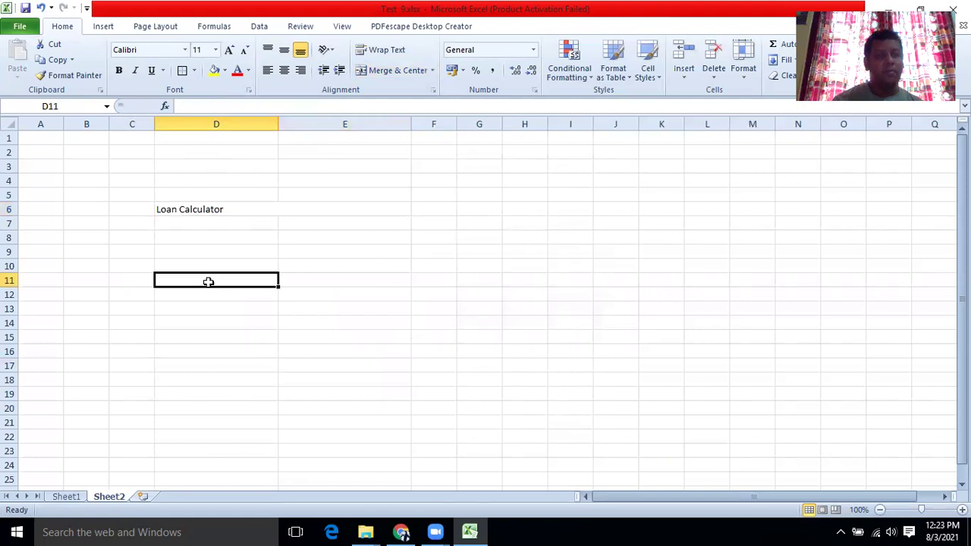
click(195, 207)
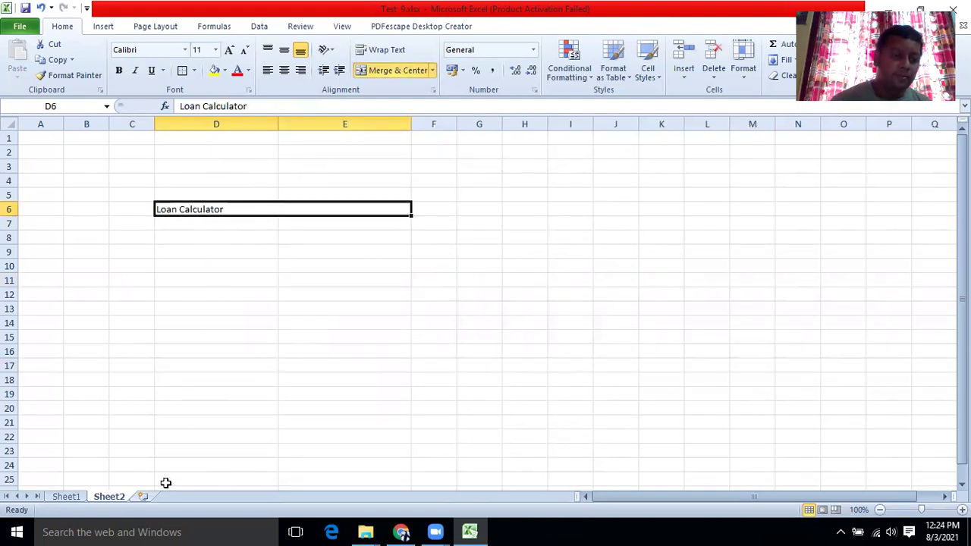
Delete Sheet2 and insert a new blank worksheet, Sheet3.
right_click(121, 497)
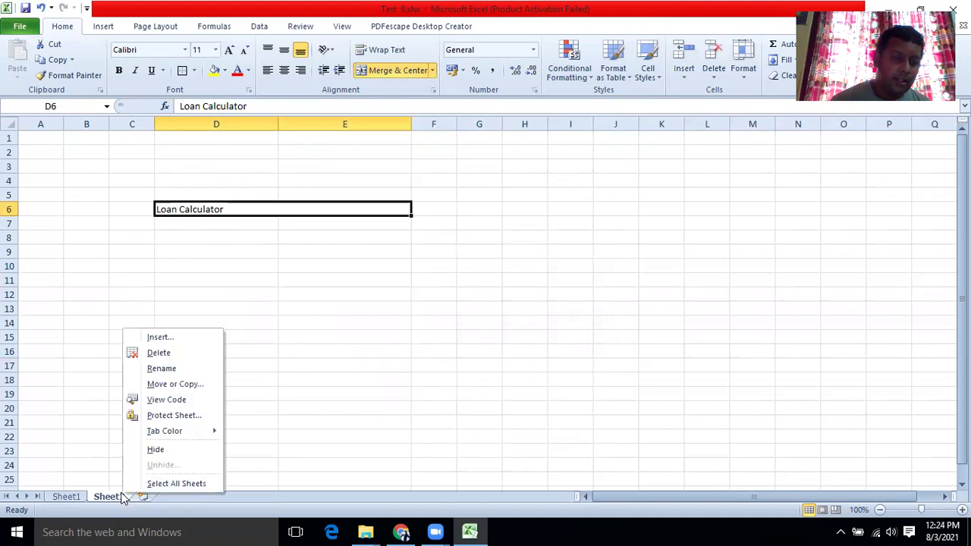
click(158, 353)
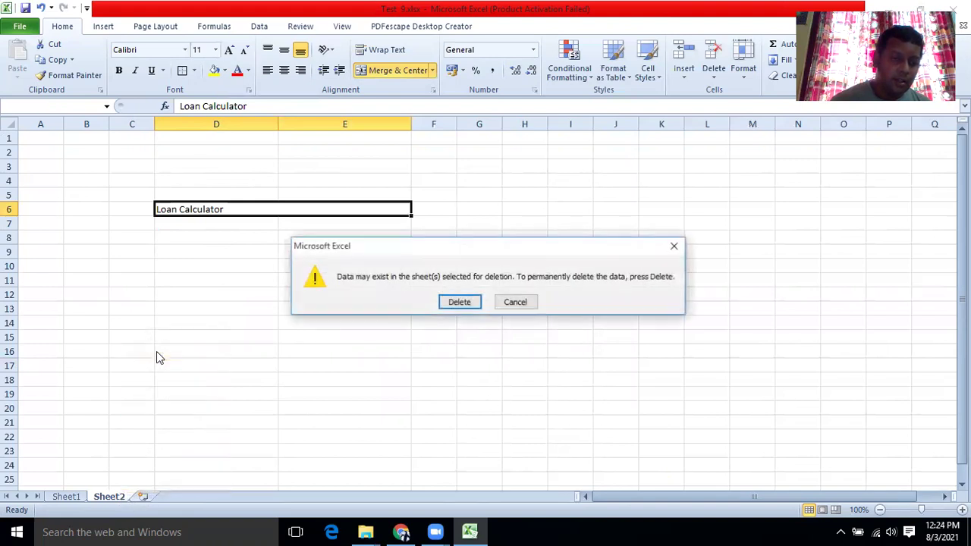
click(452, 302)
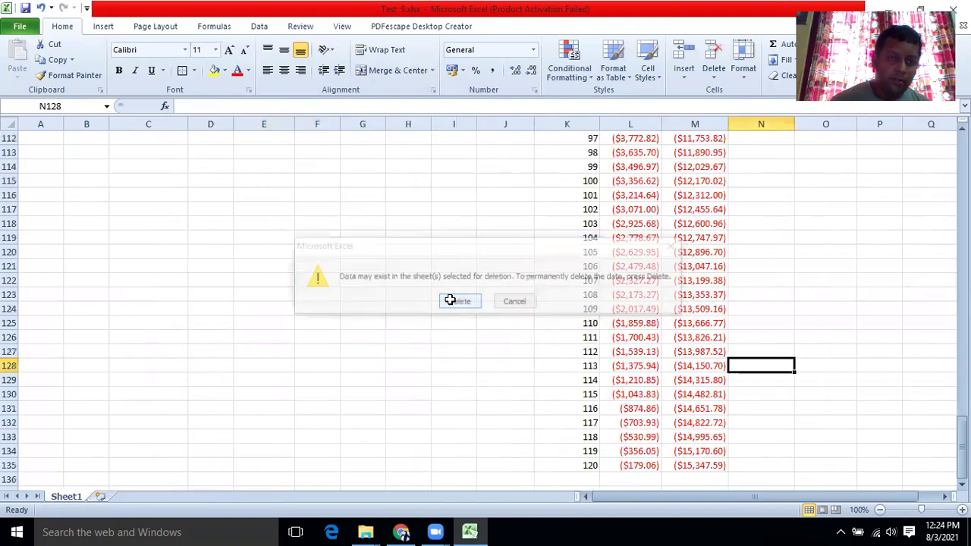
click(100, 495)
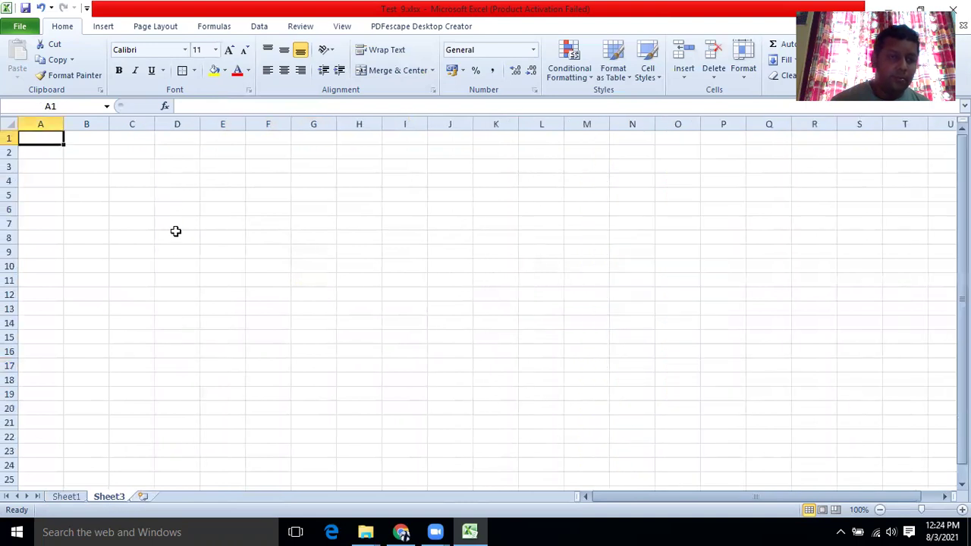
Merge D5:E5 and enter 'Loan Calculator' there.
drag(180, 193, 206, 193)
right_click(207, 193)
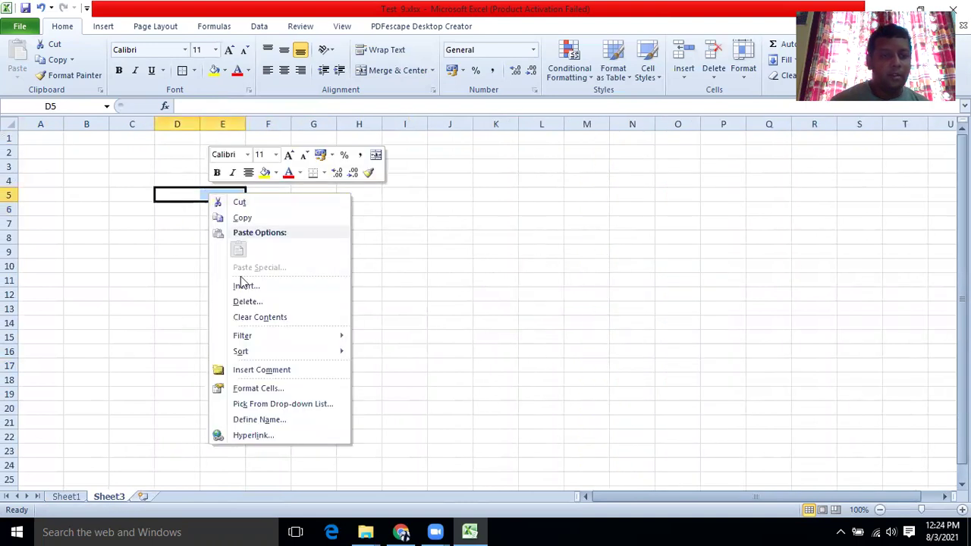
click(251, 388)
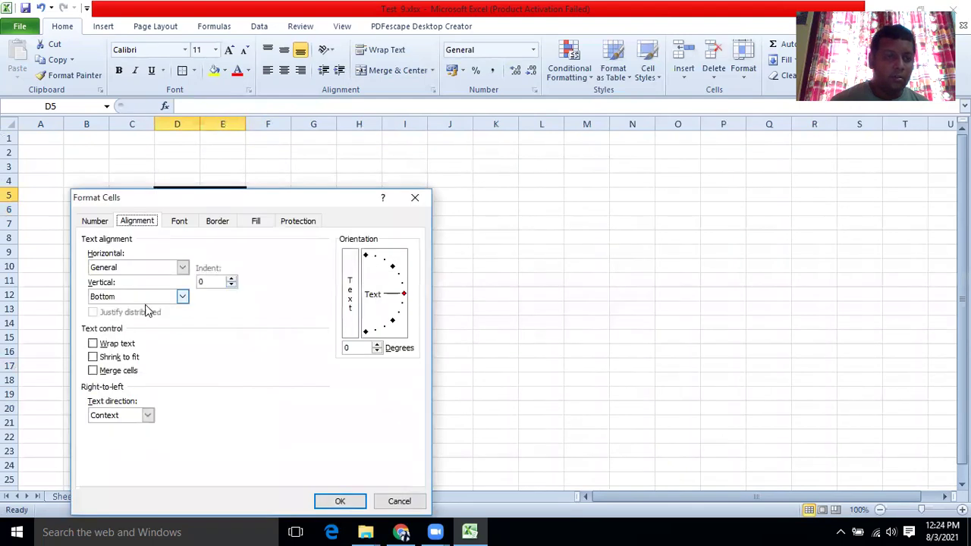
click(116, 371)
click(333, 501)
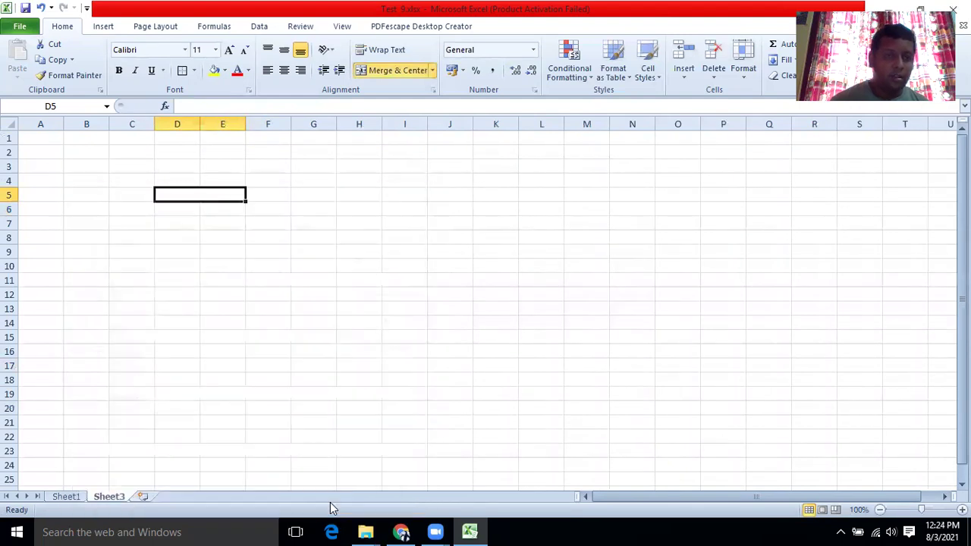
text(Loan )
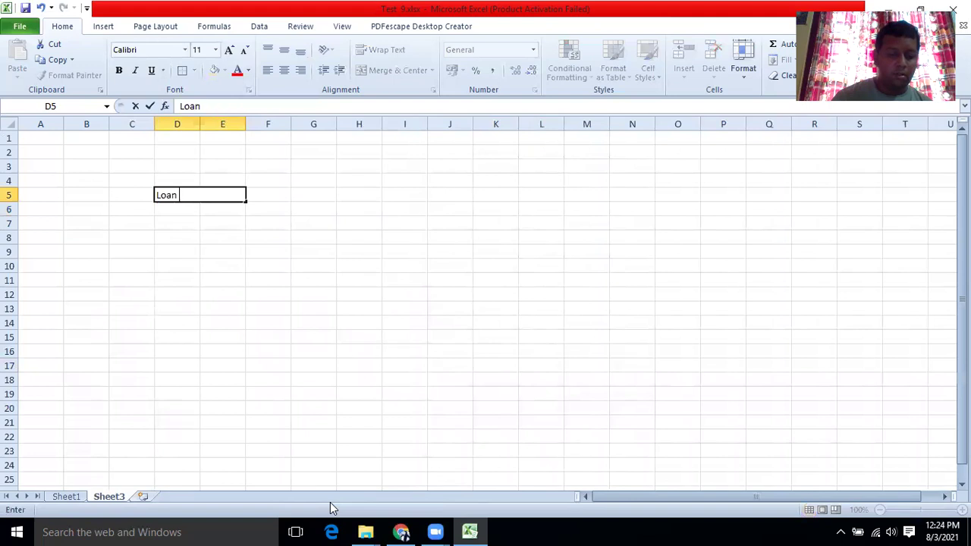
text(Calculator)
click(221, 321)
Inspect the merged Loan Calculator title cell in D5.
click(175, 196)
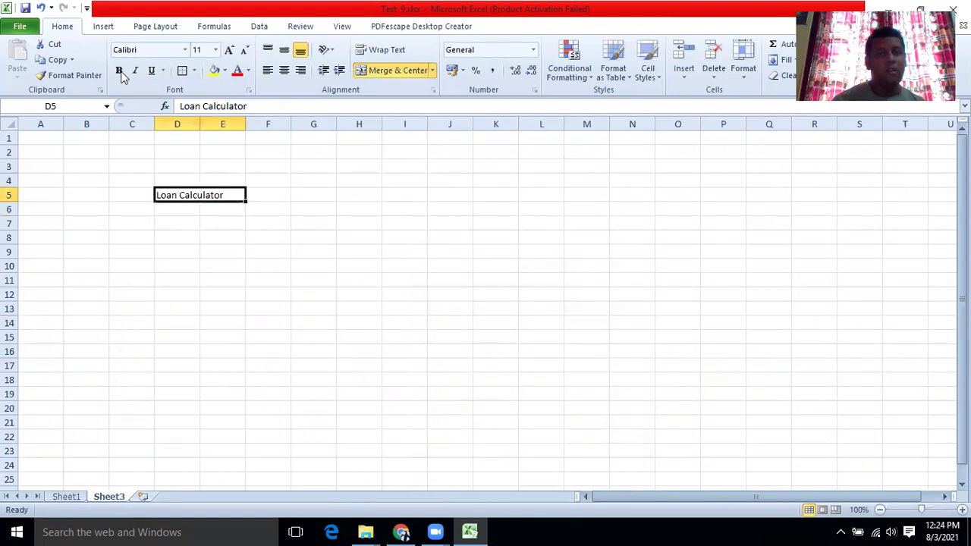
click(282, 241)
click(235, 211)
click(231, 196)
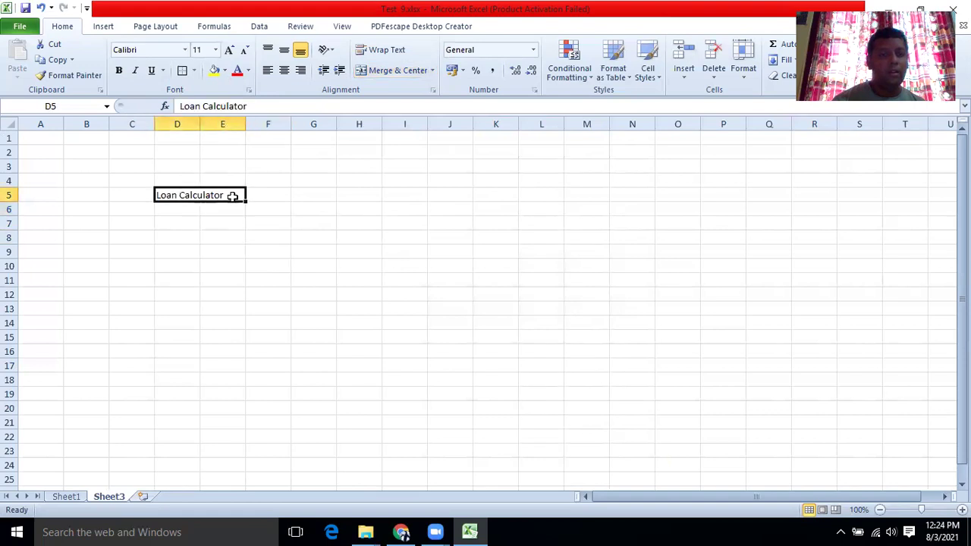
click(189, 255)
click(147, 290)
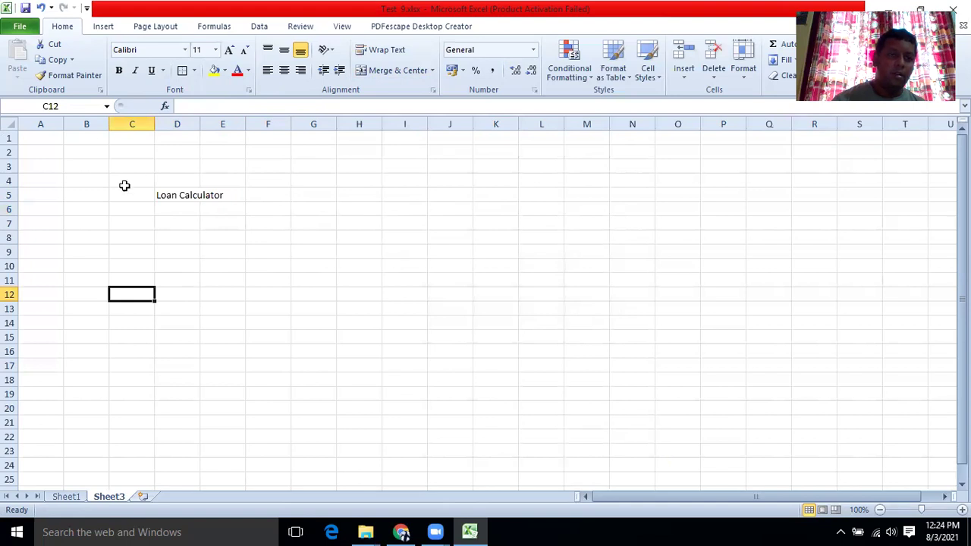
Delete Sheet3, then close Excel, saving changes to Test 9.xlsx.
right_click(128, 496)
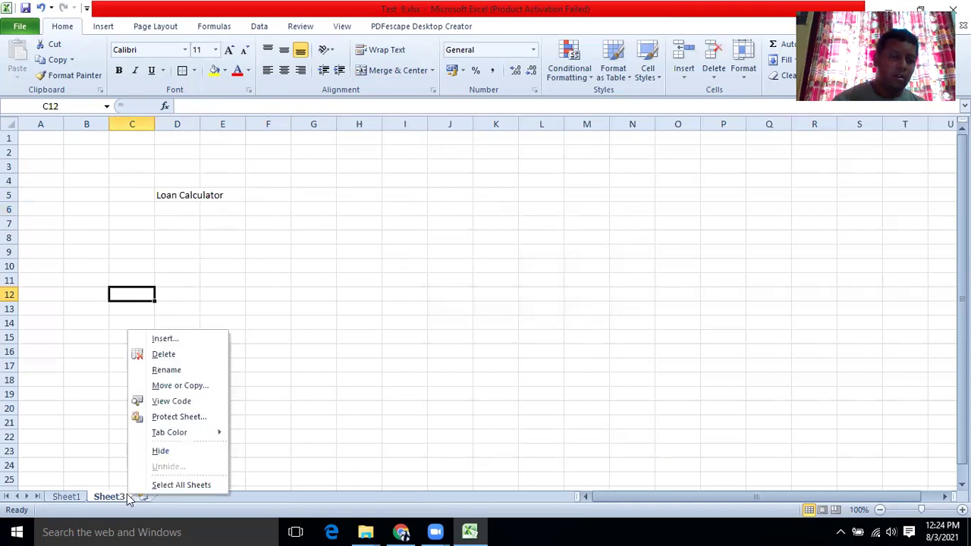
click(182, 354)
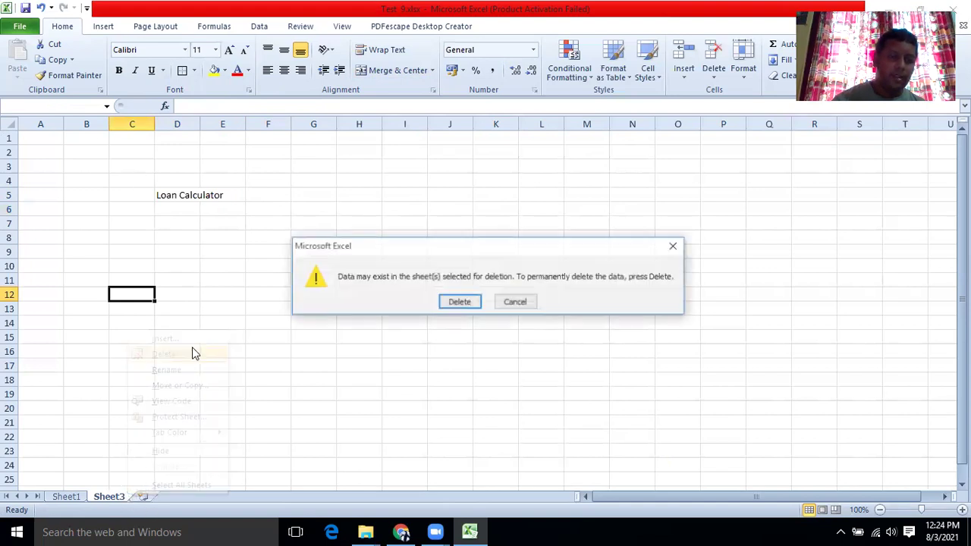
click(459, 304)
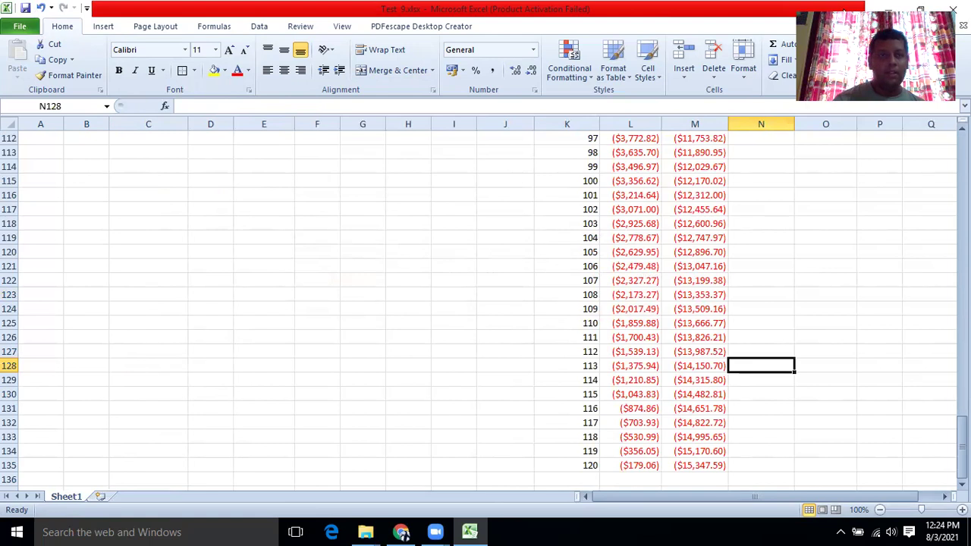
key(alt+F4)
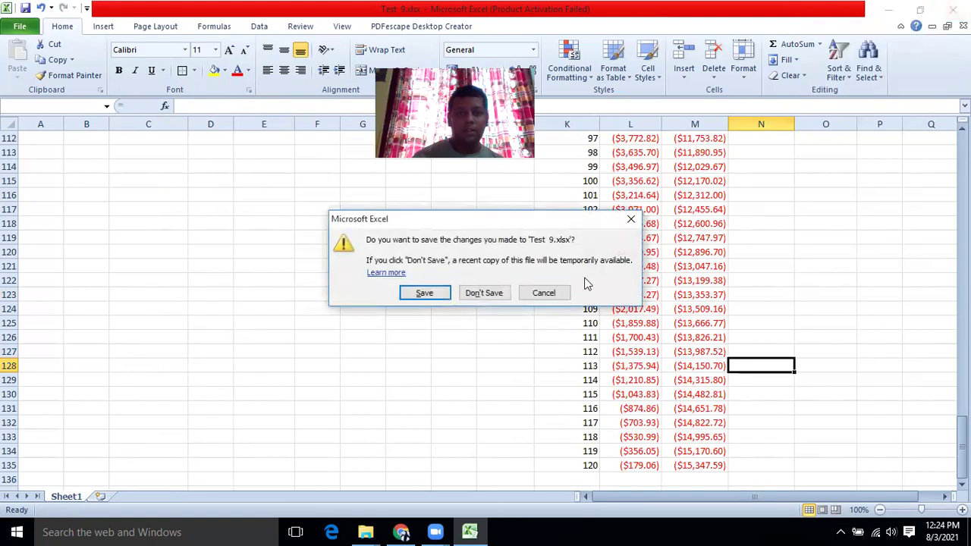
click(442, 291)
Reopen the workbook, add a blank Sheet2, and select D5:E5.
double_click(232, 336)
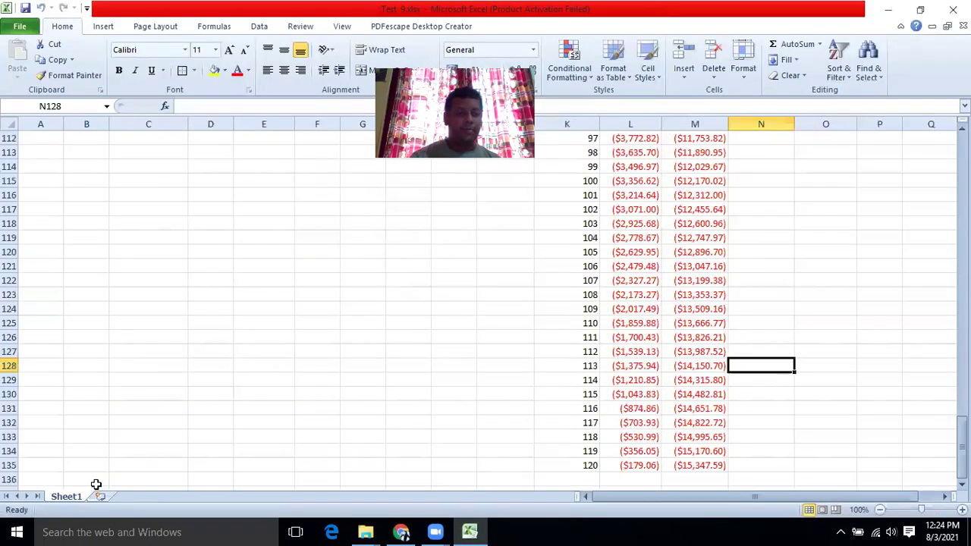
click(99, 497)
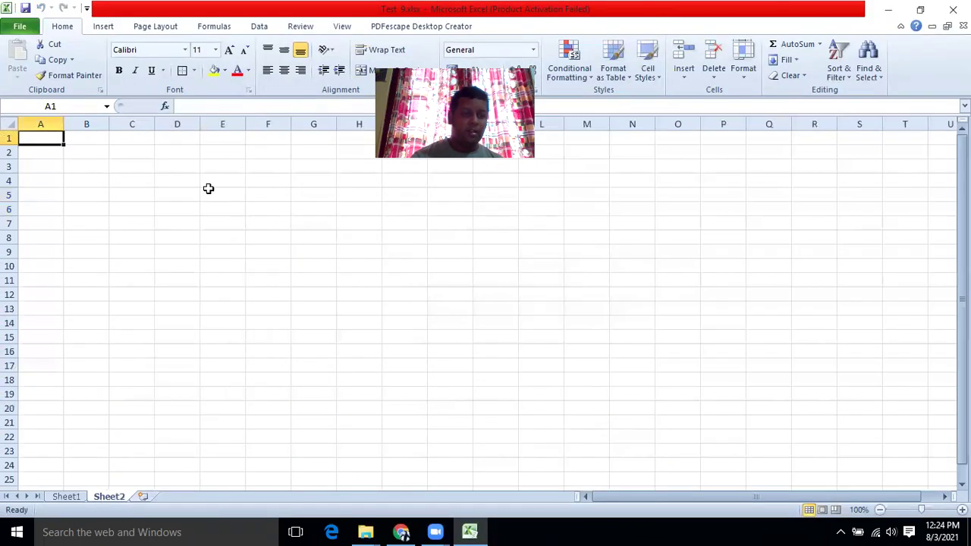
click(181, 193)
drag(180, 194, 211, 193)
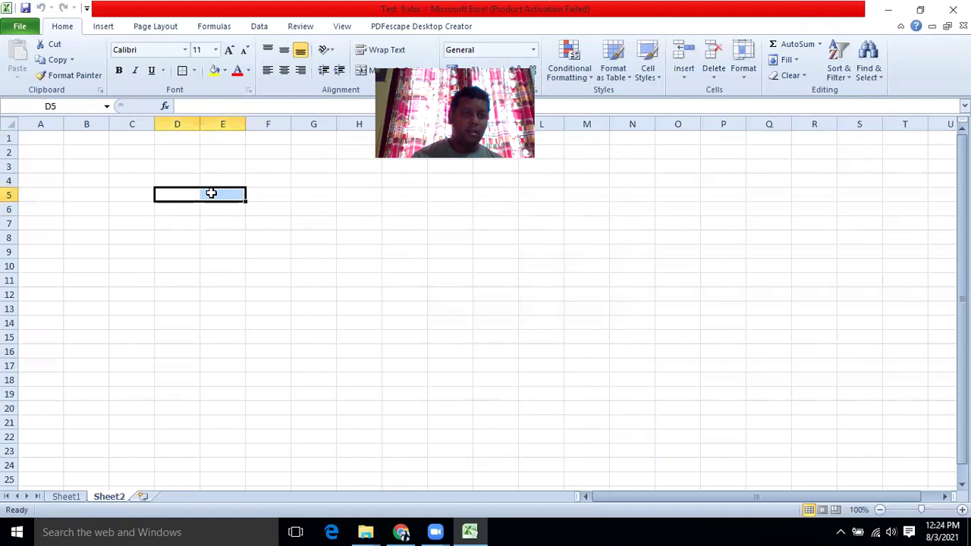
Enter 'Loan Calculator' in D5 and 'Your Name' in D7.
click(170, 193)
text(Loan Calculator)
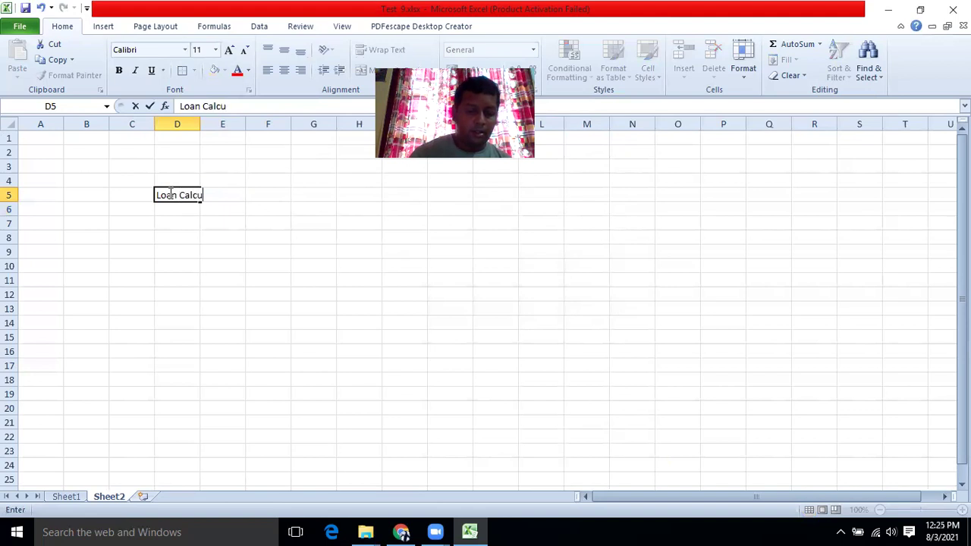
click(178, 265)
click(174, 224)
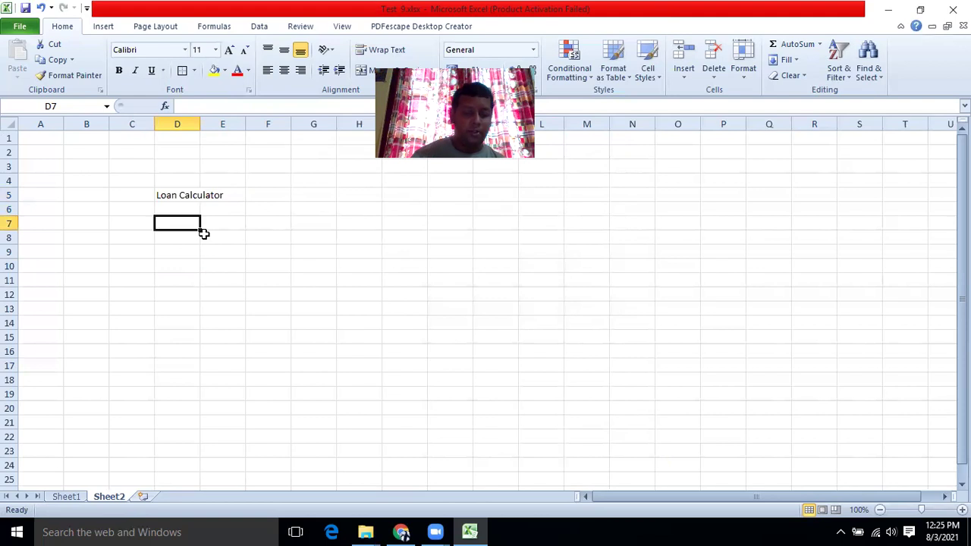
text(Your Name)
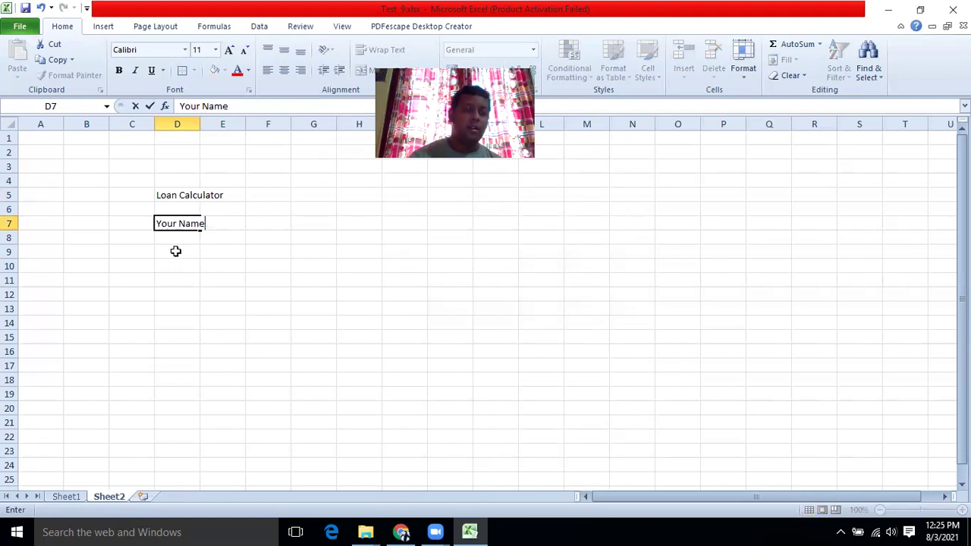
click(175, 251)
Enter 'Your Age' in D9, fixing the 'Yourr' typo, and start 'Loan Period' in D11.
text(Y)
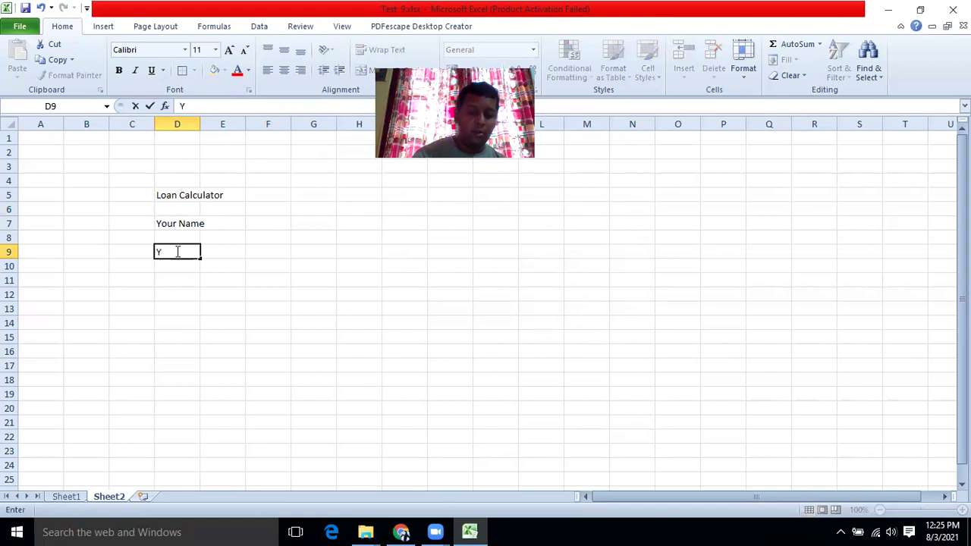
text(ourr Ag)
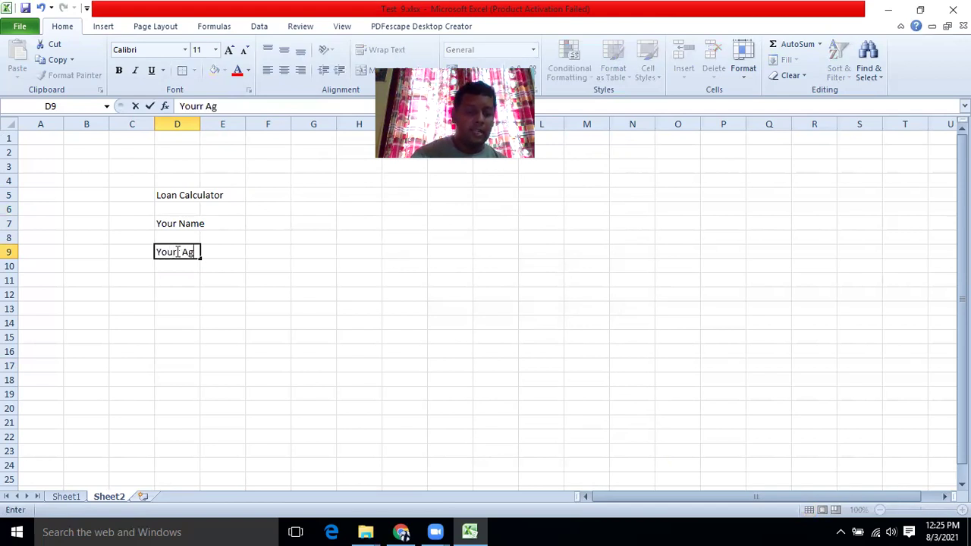
text(e)
click(171, 277)
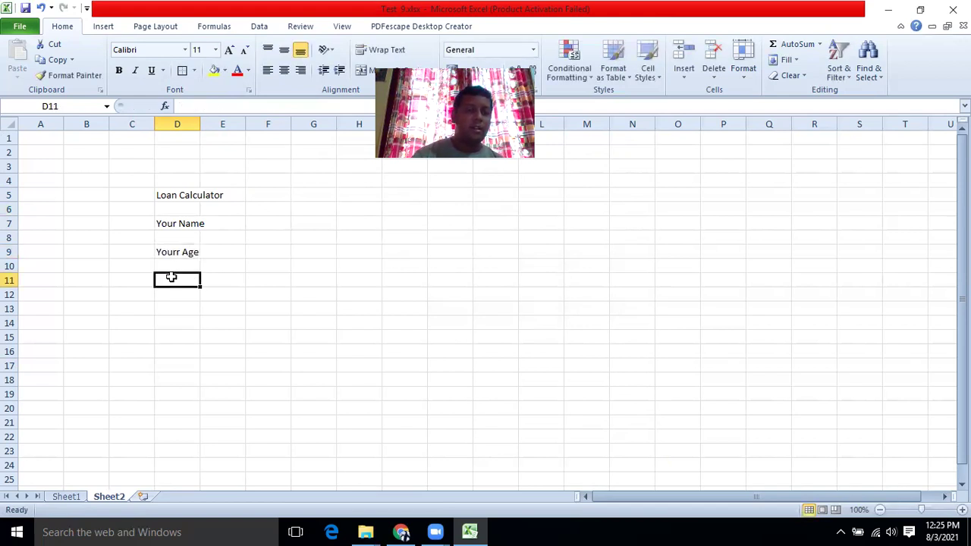
click(174, 252)
click(203, 106)
key(BackSpace)
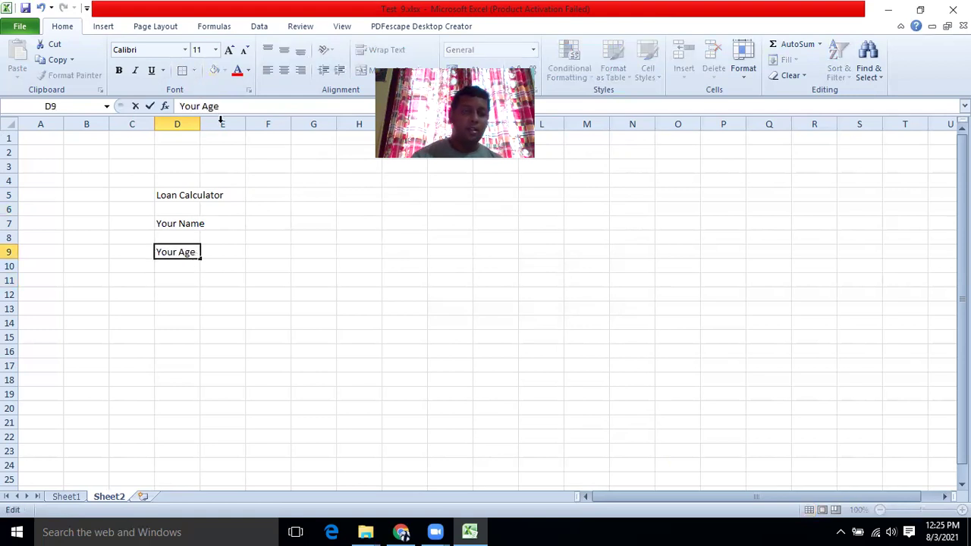
click(163, 295)
click(164, 279)
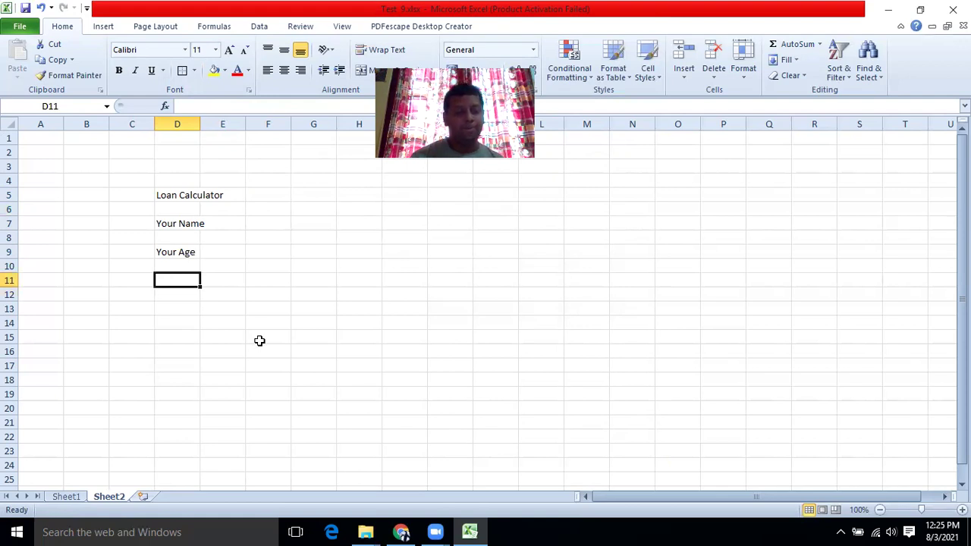
text(Loan Period)
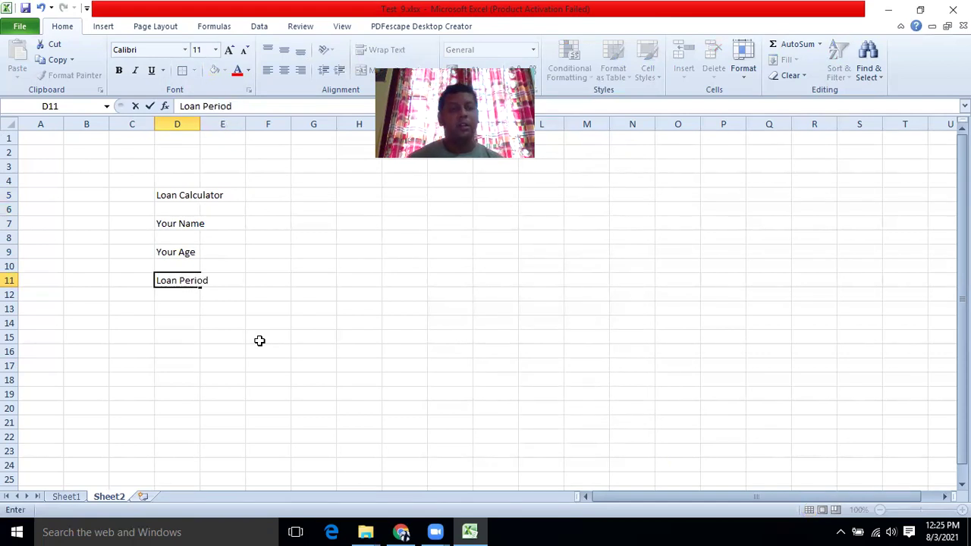
Finish 'Loan Period' in D11 and enter 'Loan Amount' in D13.
click(237, 343)
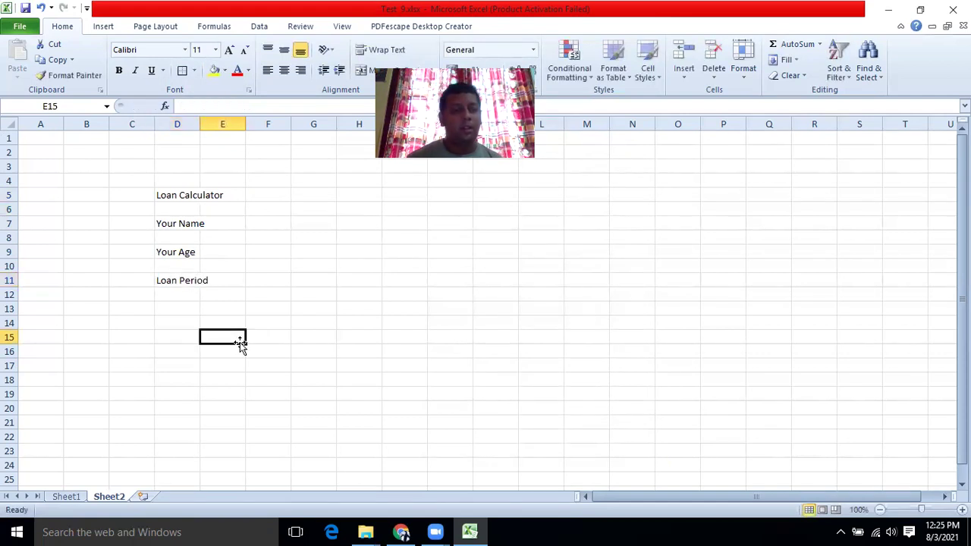
click(170, 309)
text(Loan M)
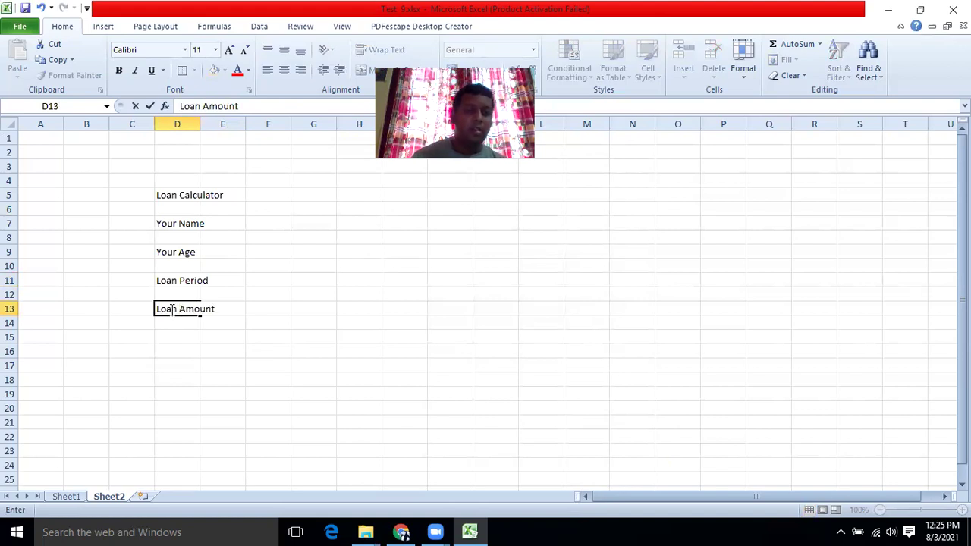
click(190, 349)
Swap the labels so D11 reads 'Loan Amont' and D13 reads 'Loan Period'.
click(182, 281)
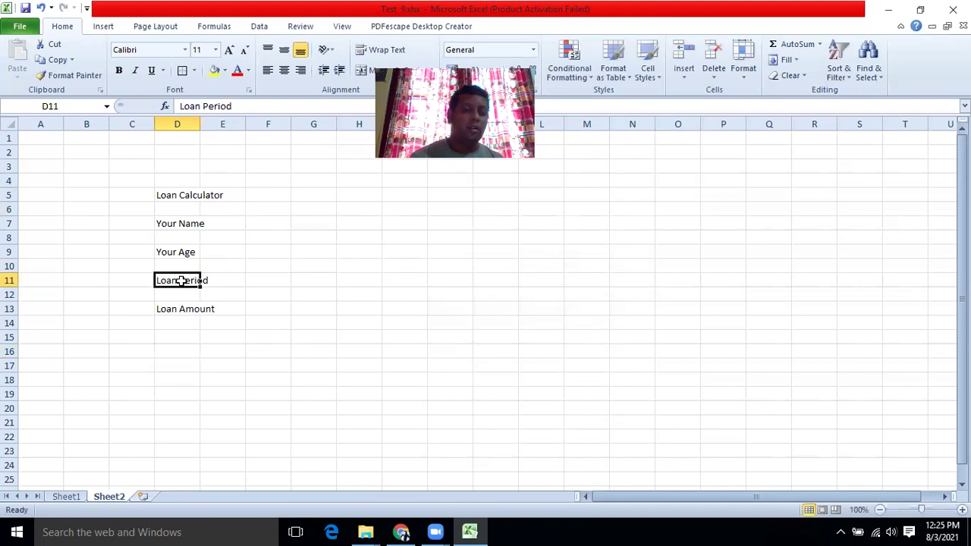
click(238, 107)
key(BackSpace)
text(Amont)
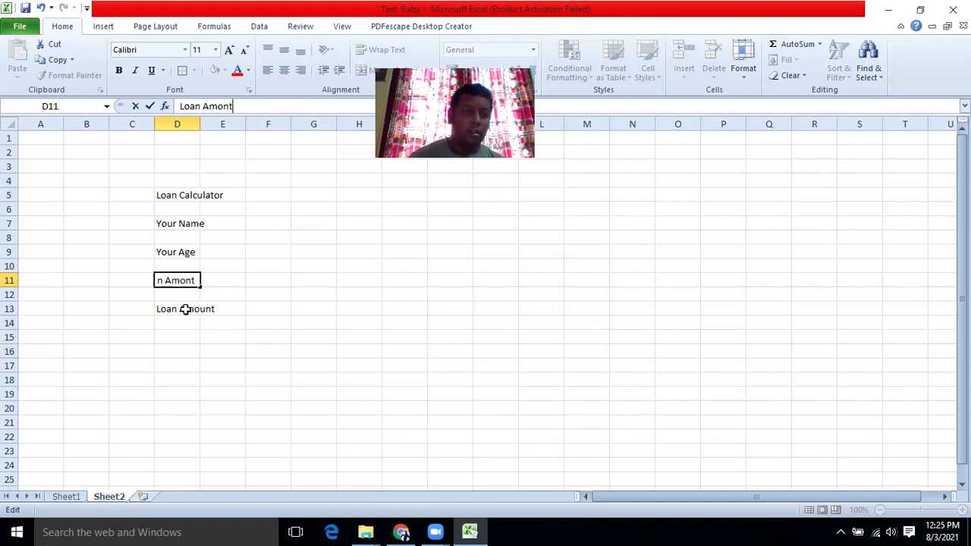
click(184, 310)
click(241, 107)
key(BackSpace)
key(BackSpace)
key(BackSpace)
key(BackSpace)
key(BackSpace)
key(BackSpace)
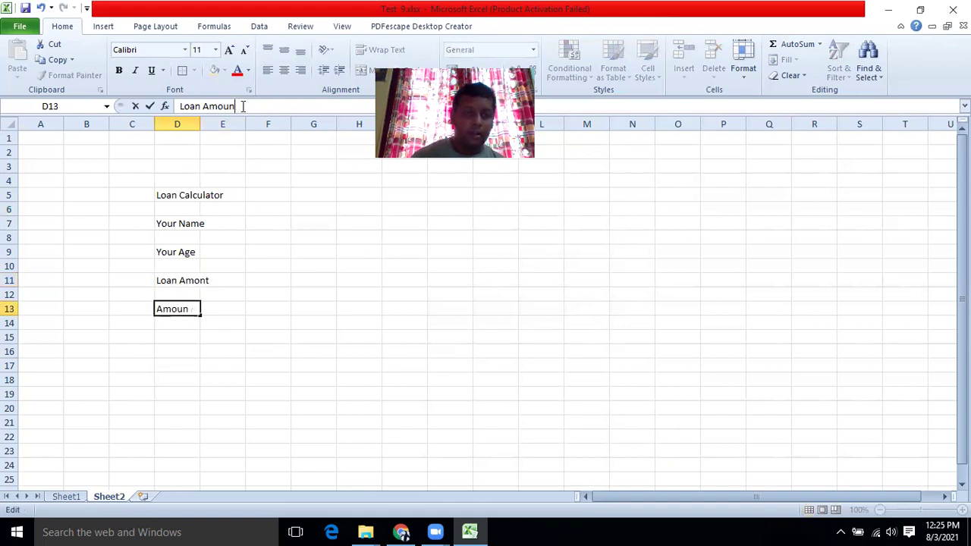
text(Period)
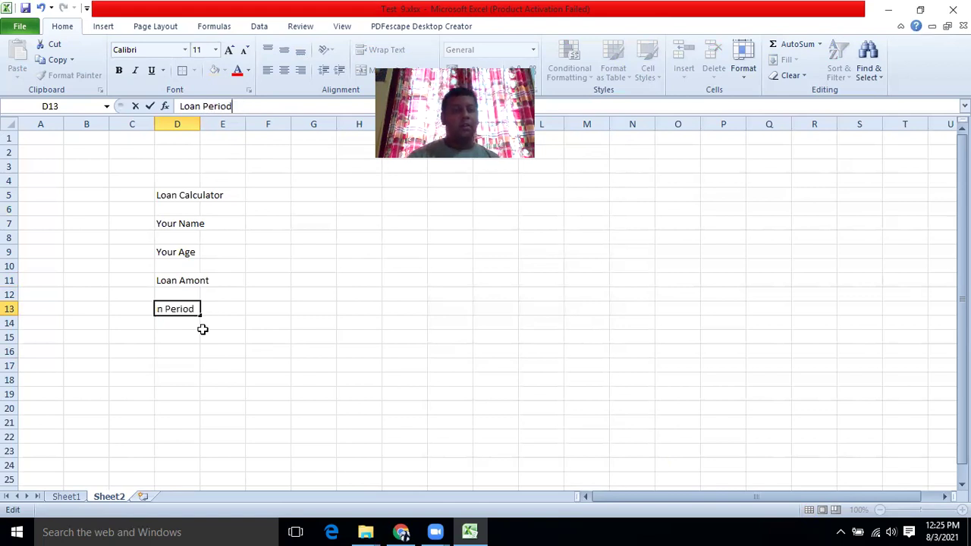
click(205, 334)
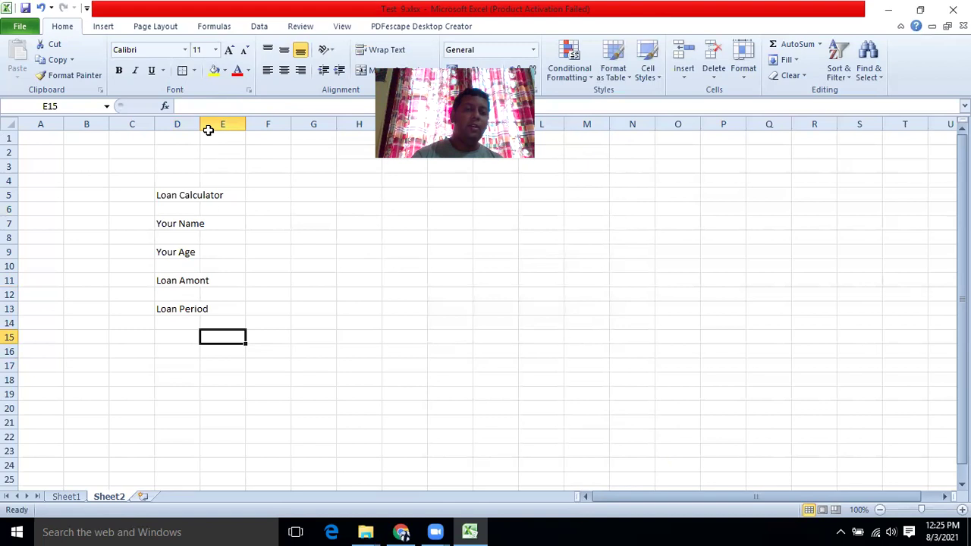
Widen column D and add the label 'Installment' in D15.
drag(199, 122, 253, 128)
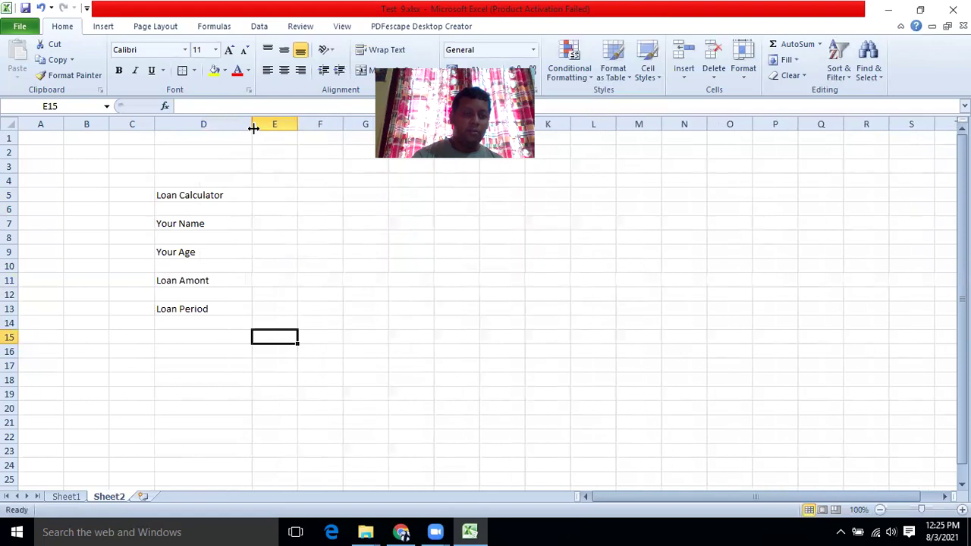
click(178, 337)
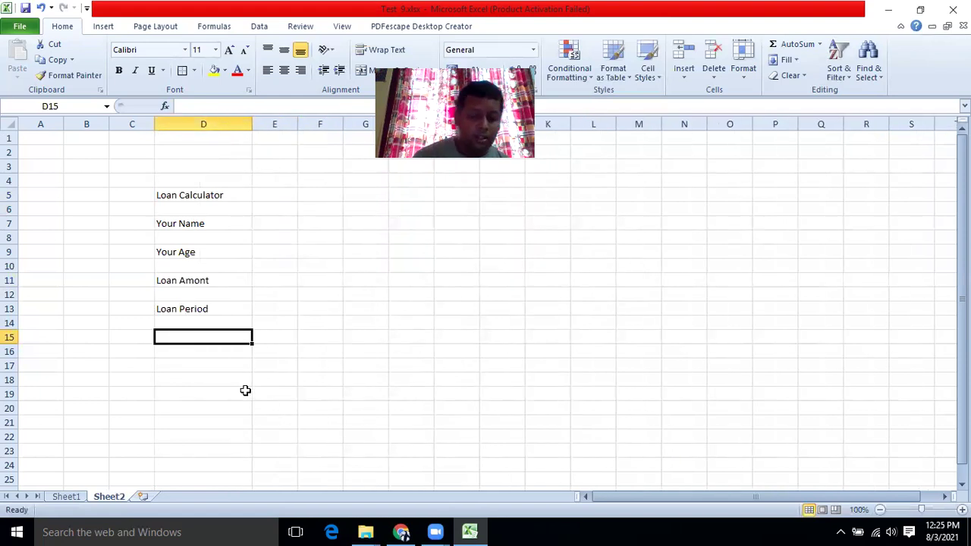
text(Installment)
click(245, 391)
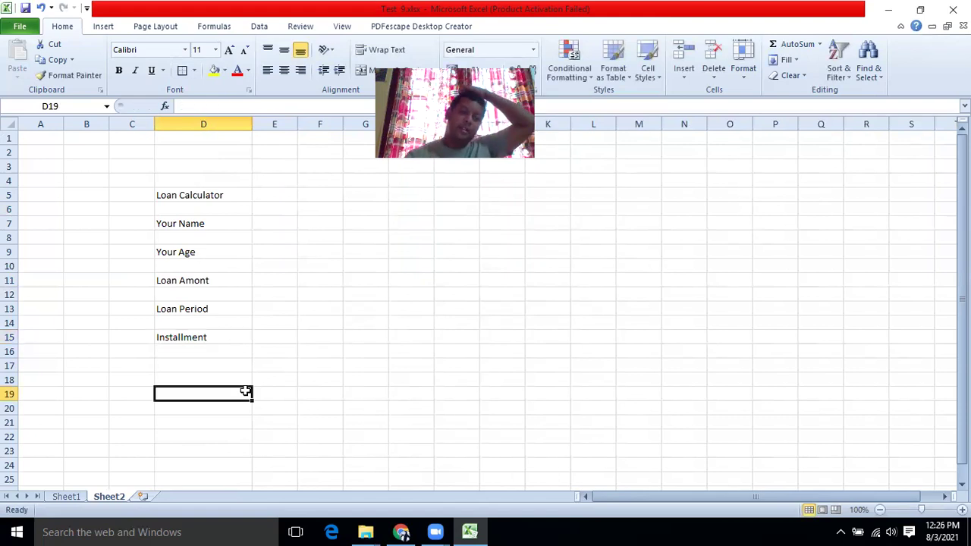
double_click(182, 339)
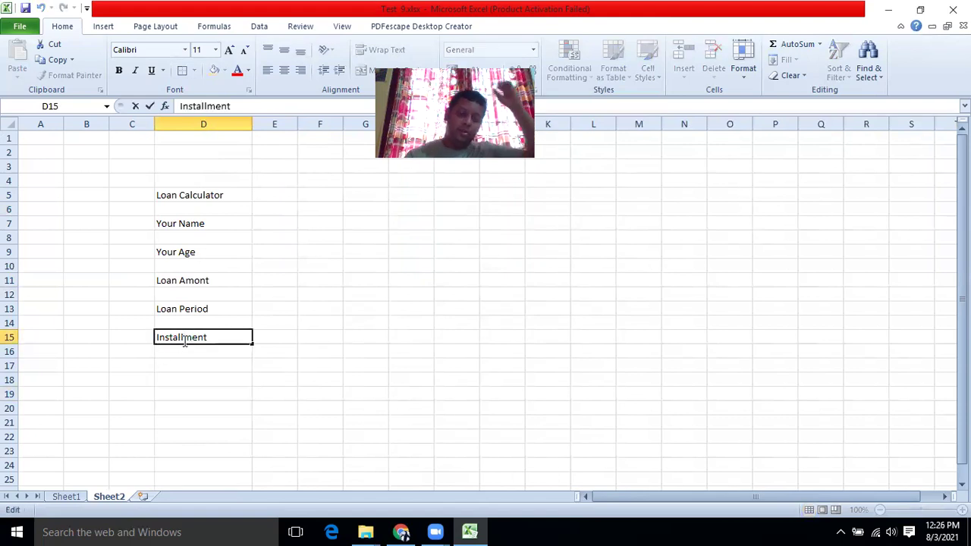
click(230, 394)
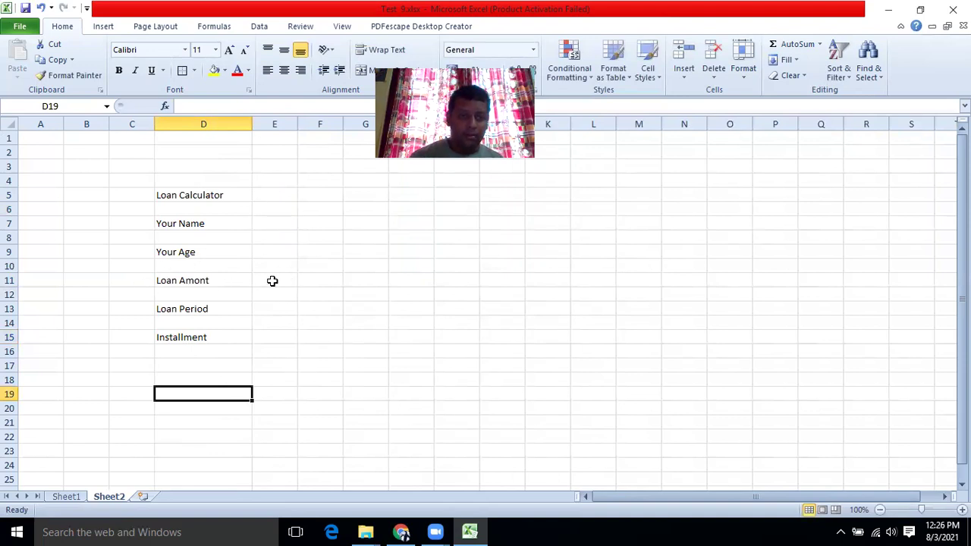
Widen column E to about 240 px, then select entry cells E11 and E13.
drag(297, 125, 365, 124)
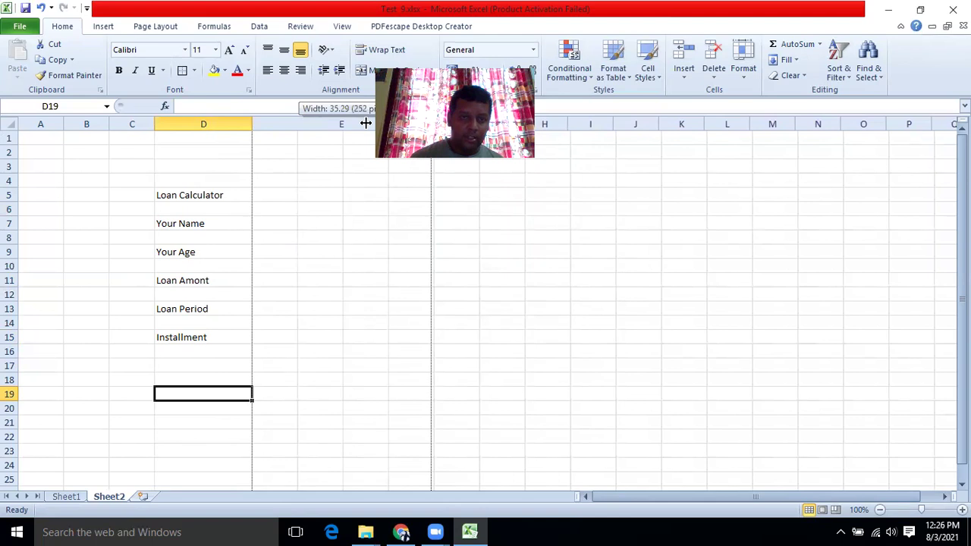
click(311, 285)
click(298, 305)
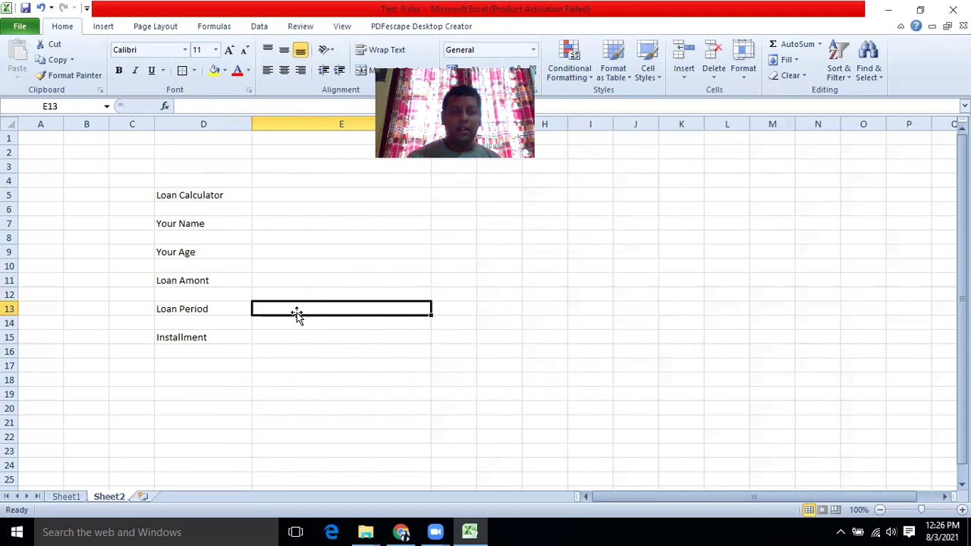
Label J3 'Interest Rate' and widen column J to fit it.
click(639, 167)
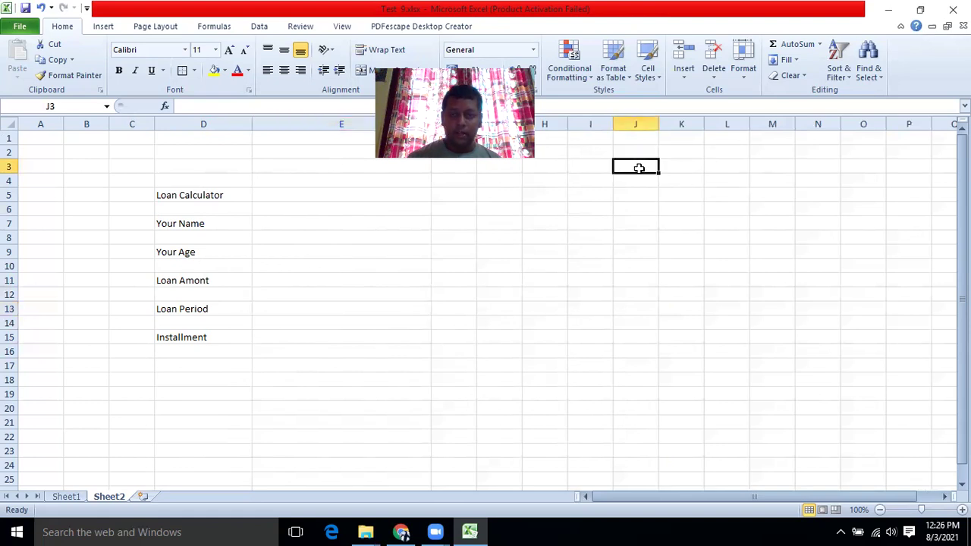
text(I)
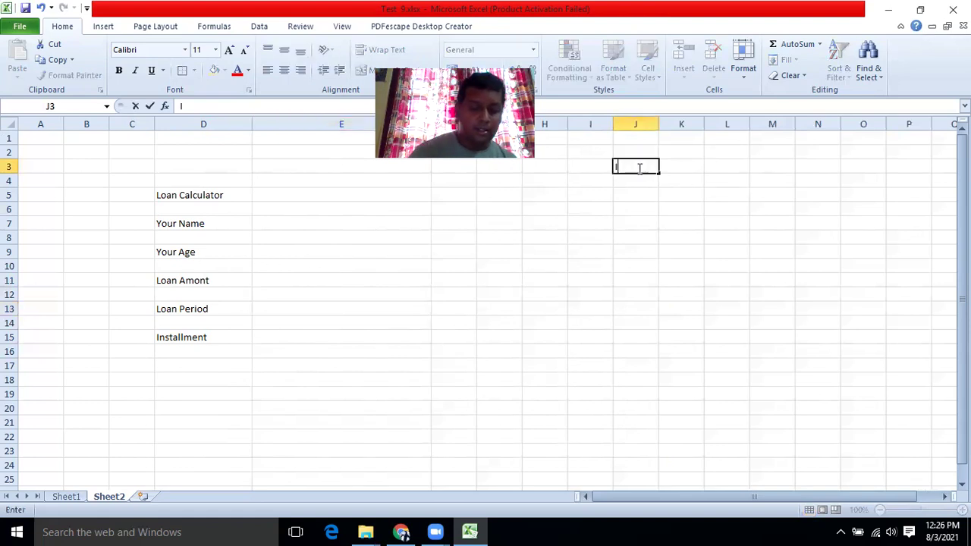
text(nterest Rate)
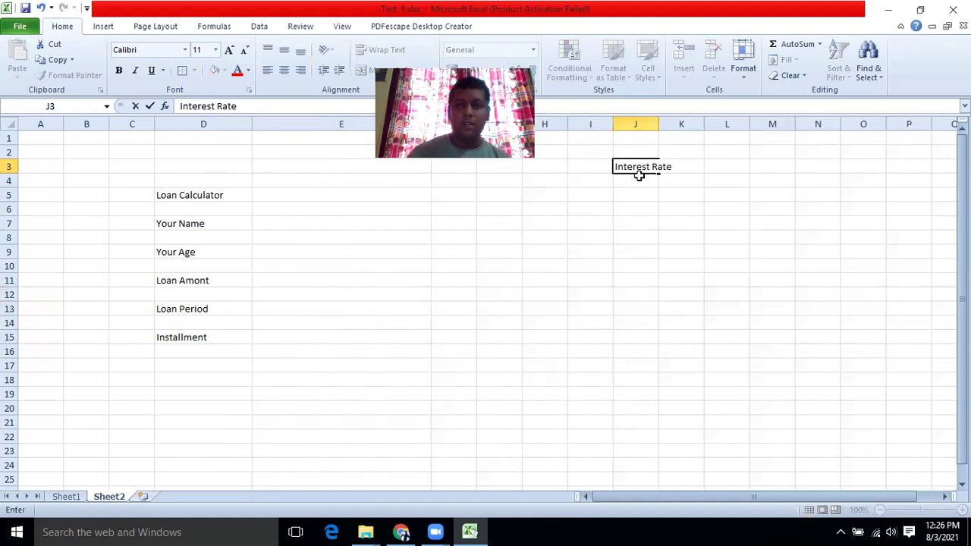
click(681, 227)
drag(659, 124, 687, 124)
Enter 0.14 in K3 and format it as a percentage, showing 14%.
click(711, 161)
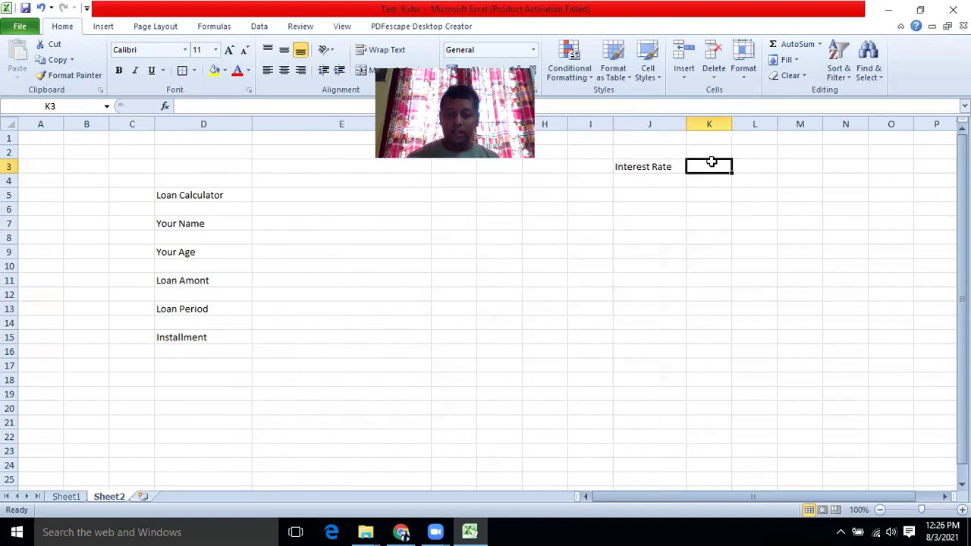
text(0.14)
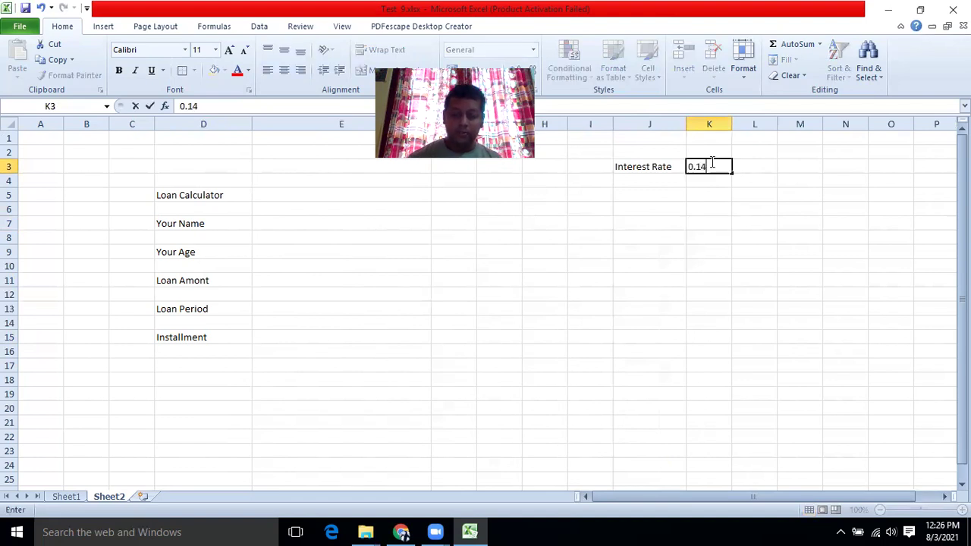
click(747, 260)
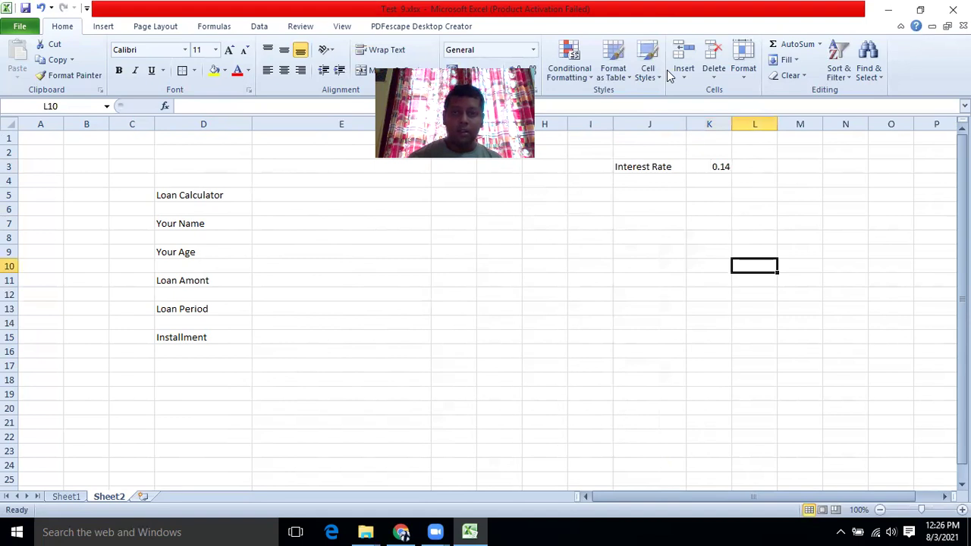
click(707, 166)
click(475, 70)
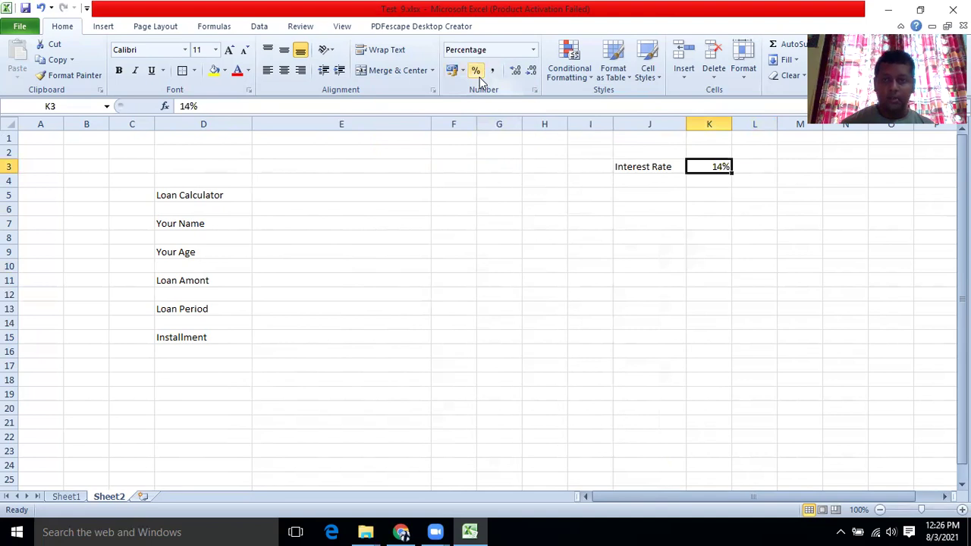
Enter =K3/12 in L3 for the monthly rate 0.011667.
click(757, 170)
text(=)
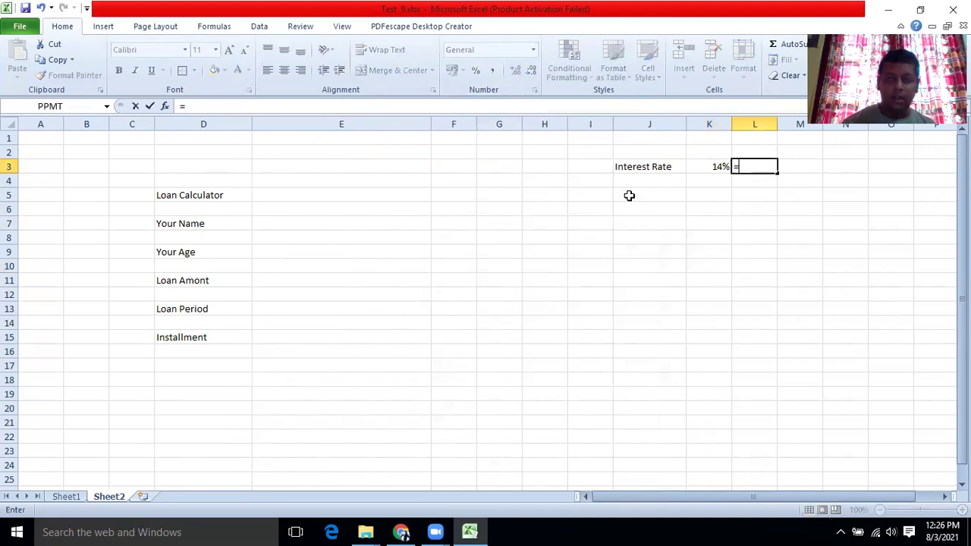
click(696, 166)
text(/)
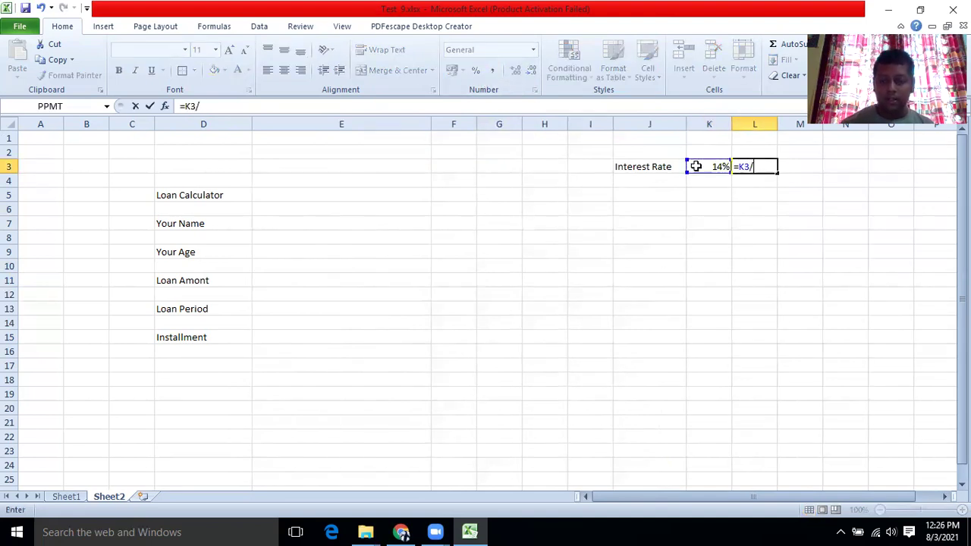
text(12)
click(697, 220)
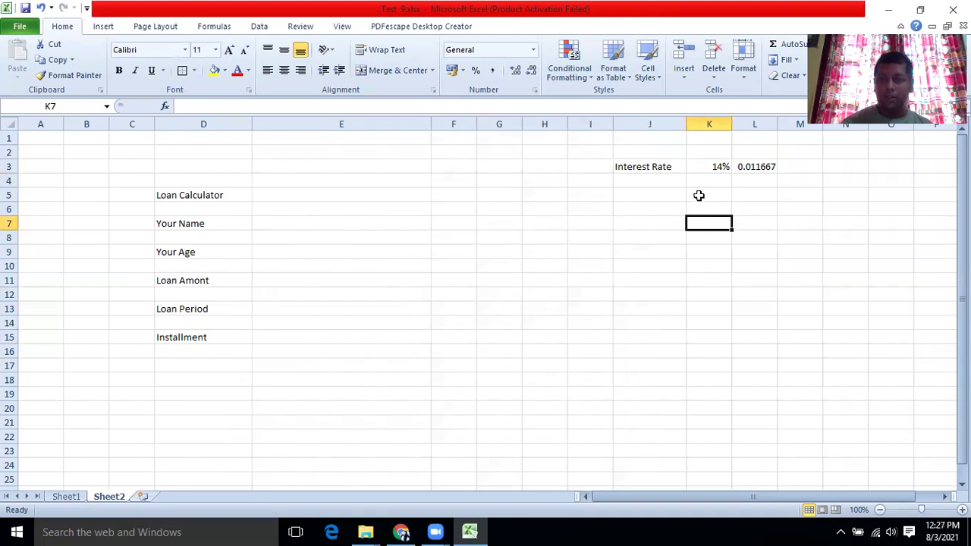
Enter =E13*12 in L5 for the number of monthly payments.
click(739, 194)
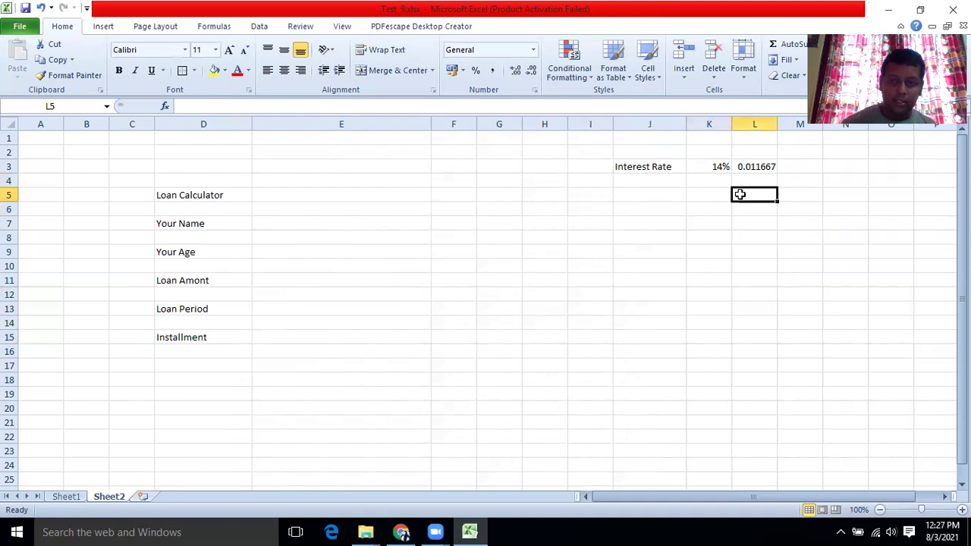
text(=)
click(336, 305)
text(*12)
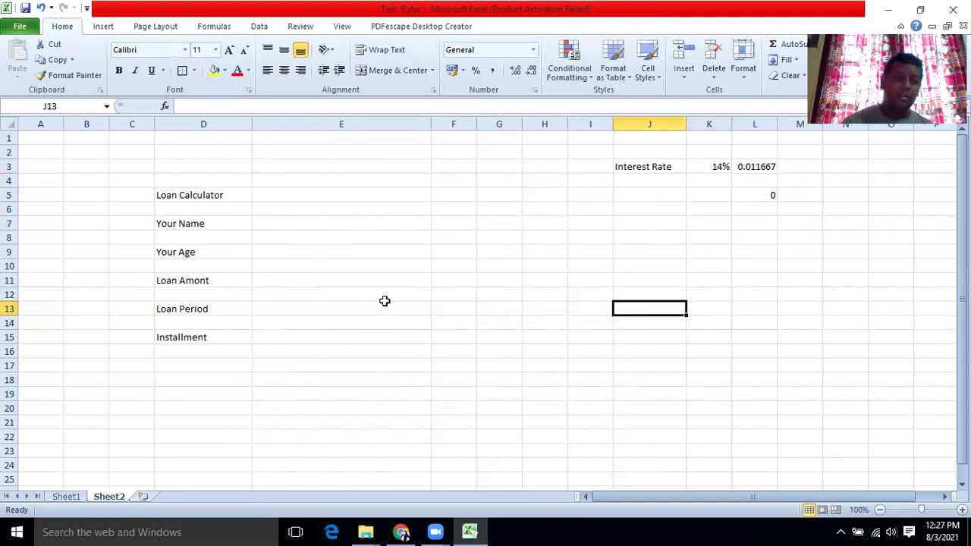
Insert the PMT function into the Installment cell E15.
click(303, 335)
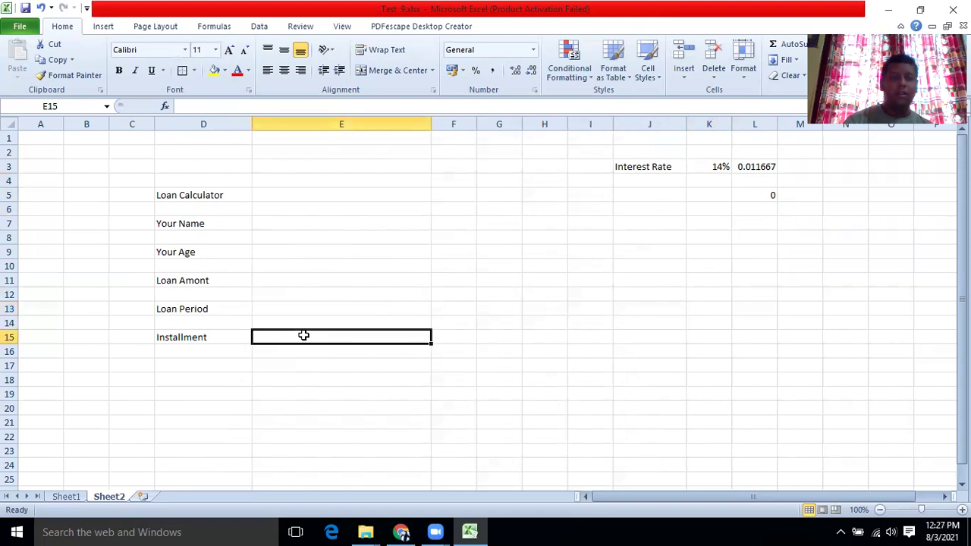
click(165, 107)
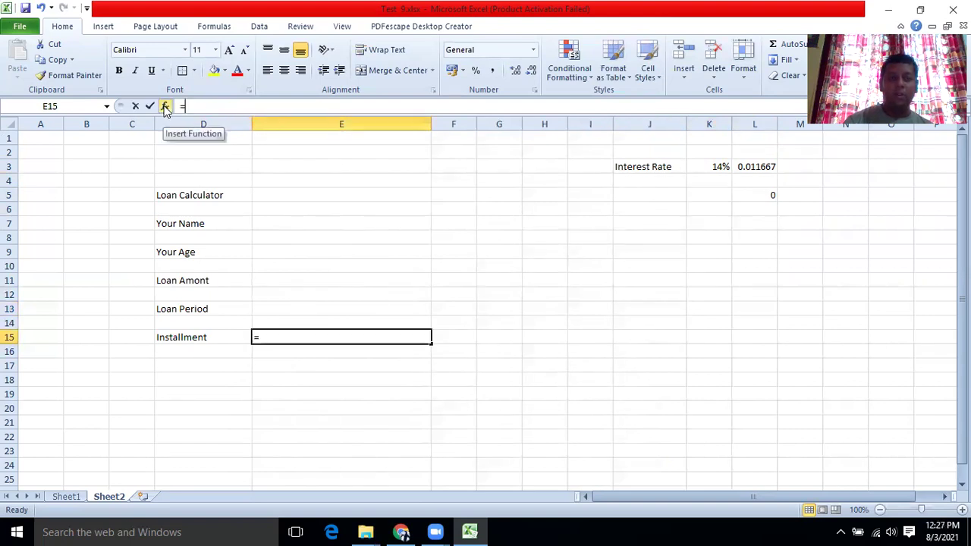
click(223, 380)
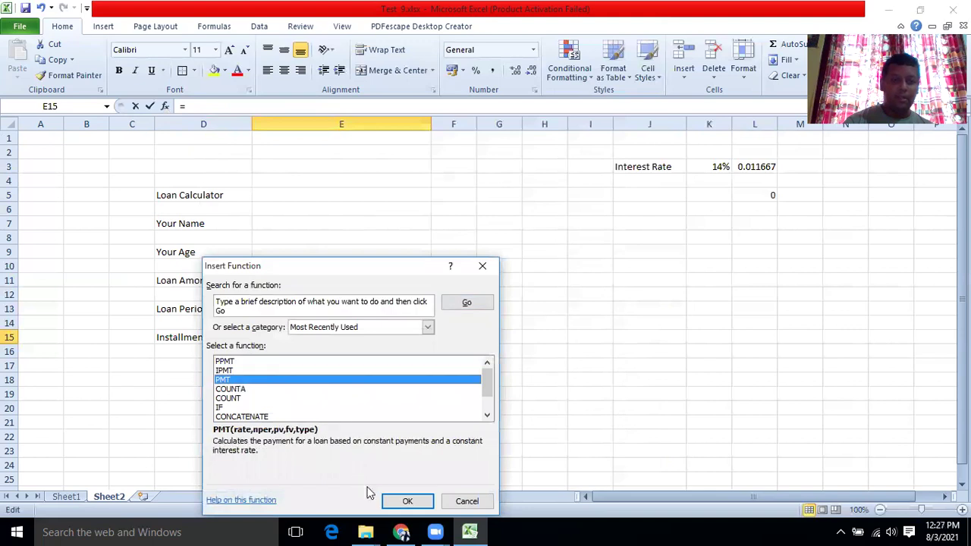
click(402, 501)
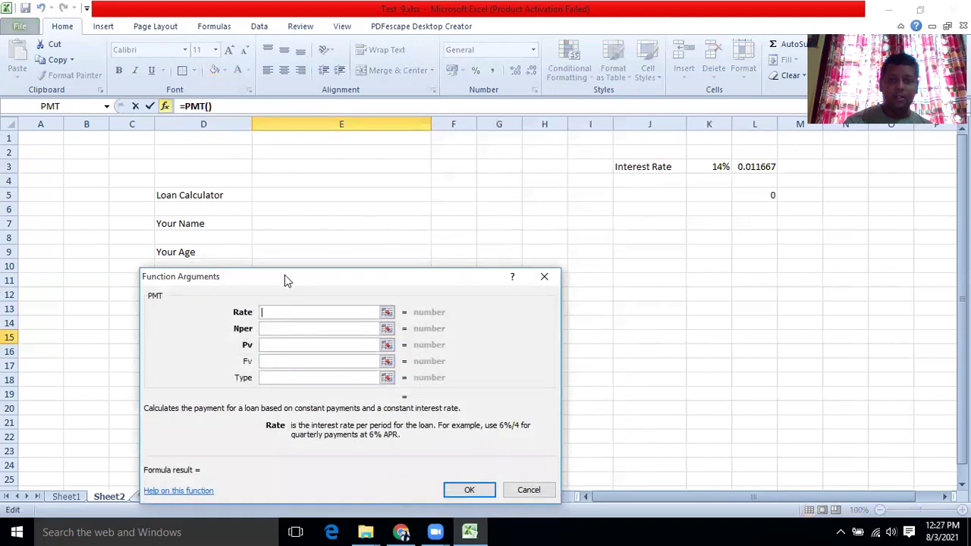
drag(284, 276, 661, 252)
Set PMT arguments Rate L3, Nper L5 and Pv E11, giving =PMT(L3,L5,E11).
click(747, 165)
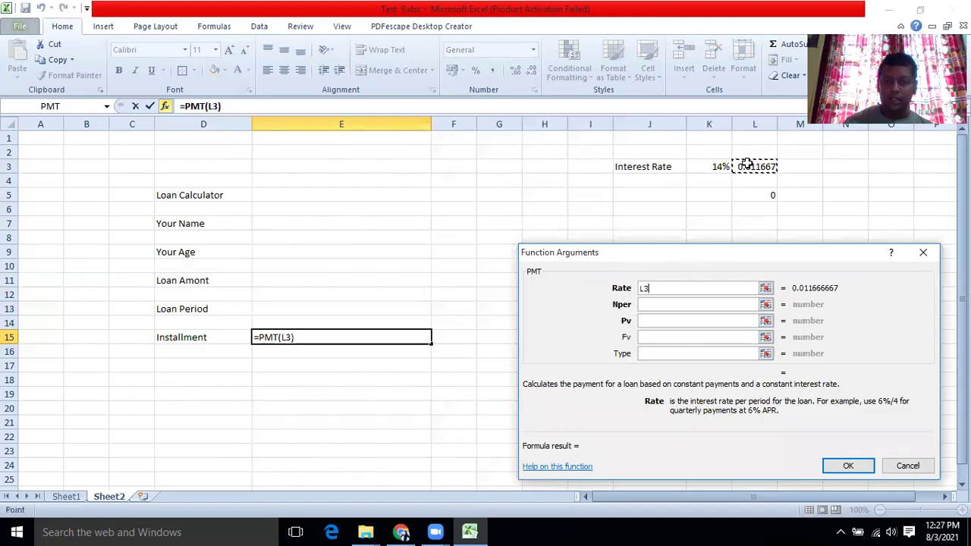
click(680, 304)
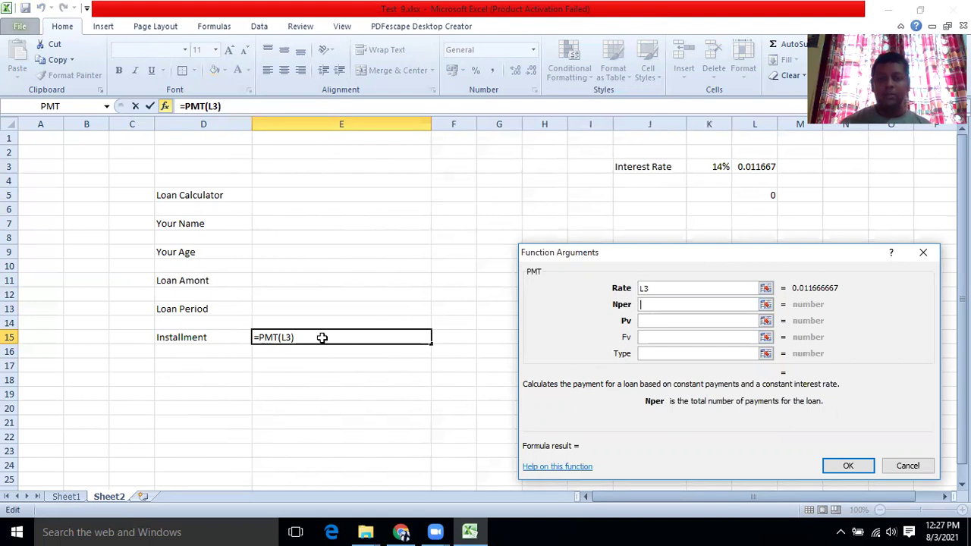
click(764, 193)
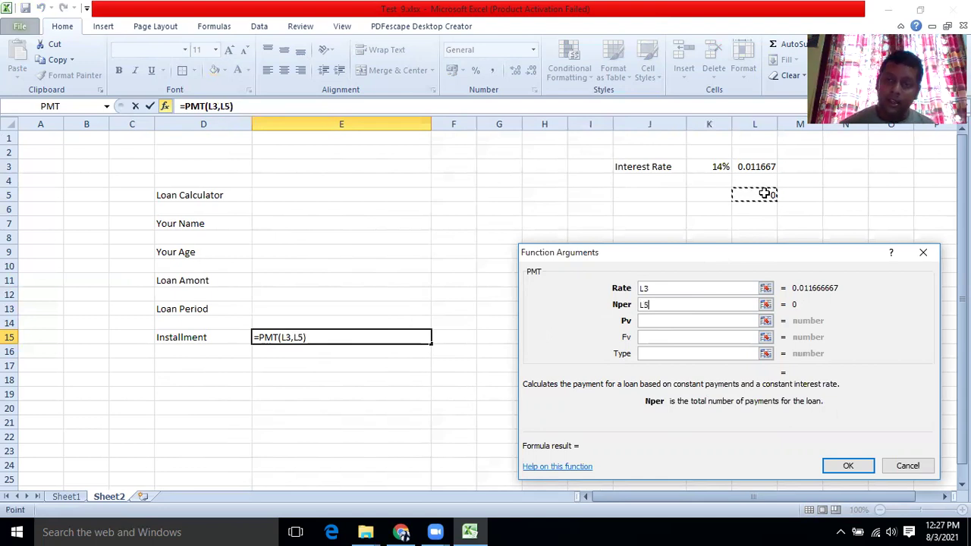
click(652, 322)
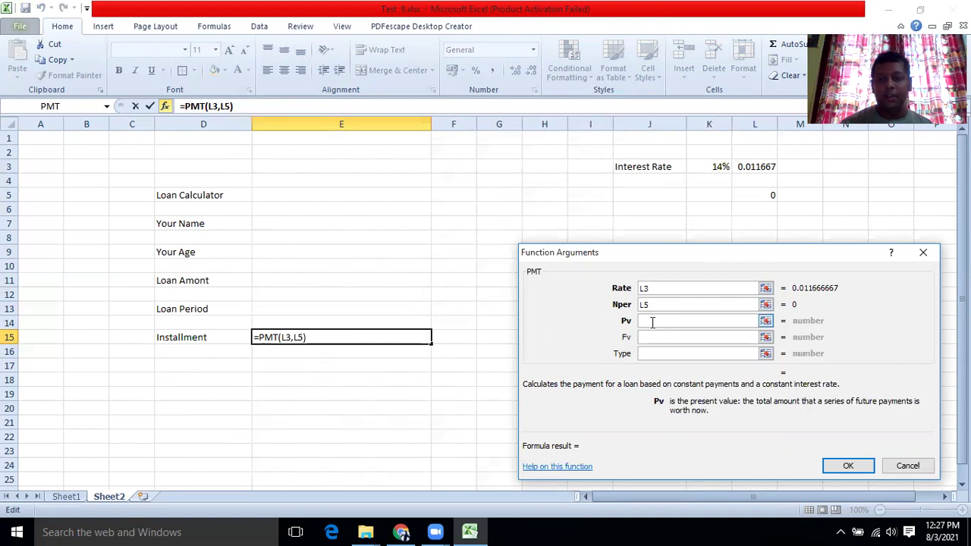
click(301, 282)
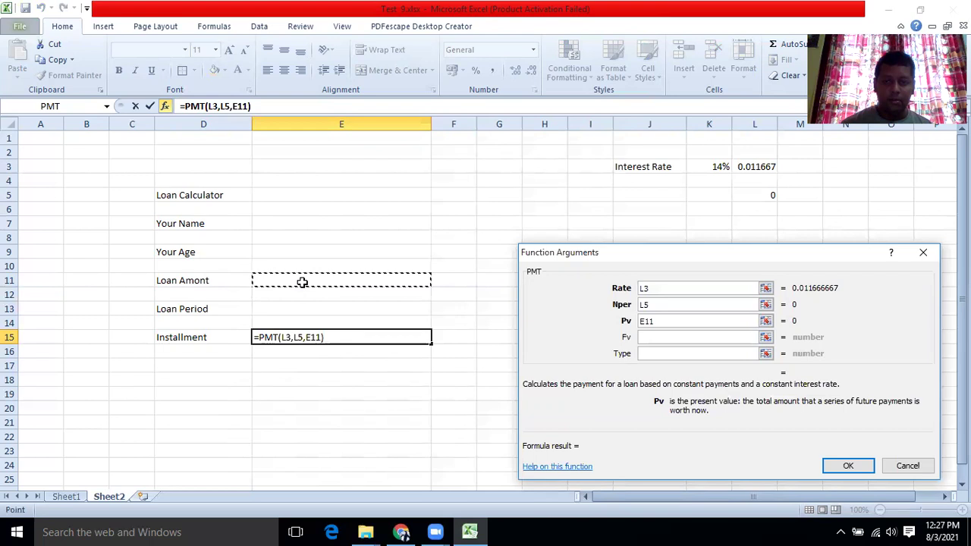
click(650, 339)
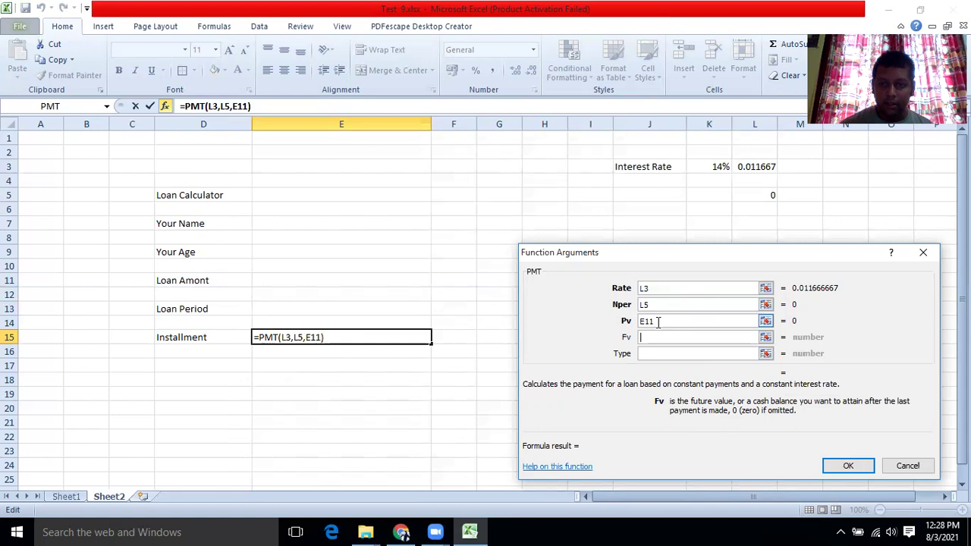
click(845, 466)
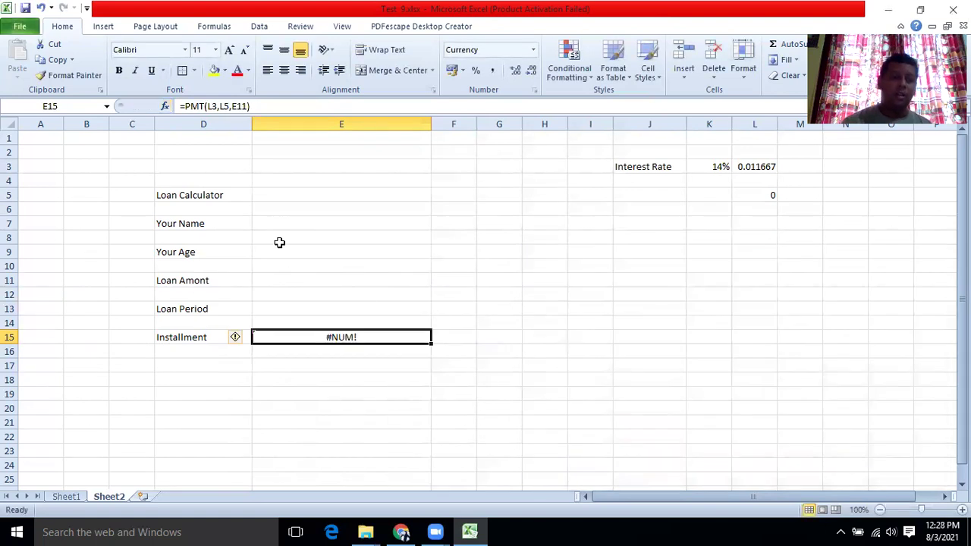
Compare with Sheet1's PMT formula in N3, then return to Sheet2.
click(72, 496)
scroll(406, 406, up, 3)
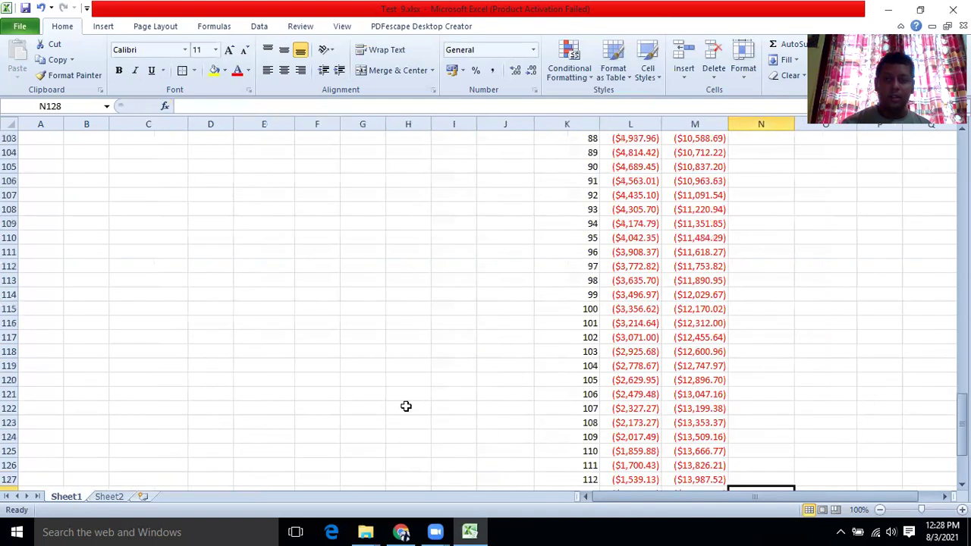
scroll(406, 406, up, 20)
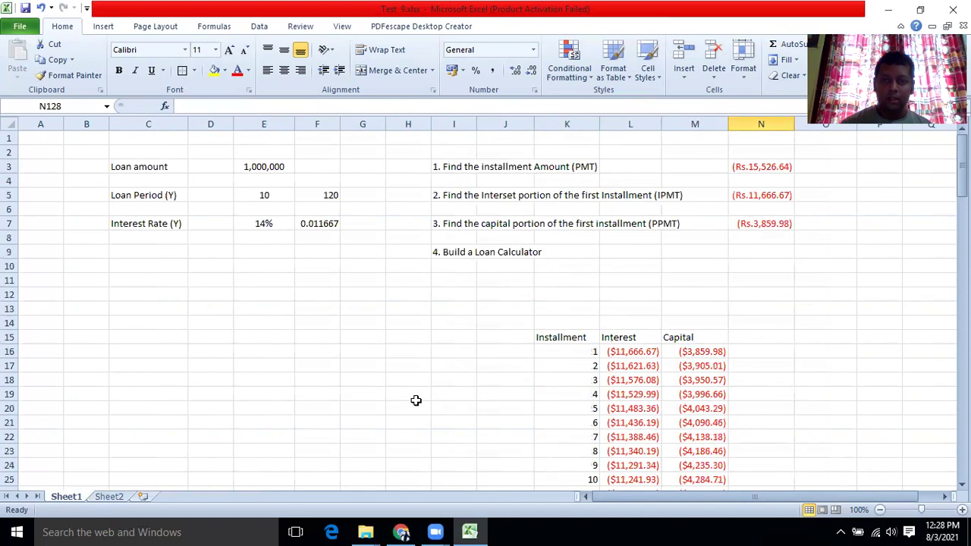
click(741, 166)
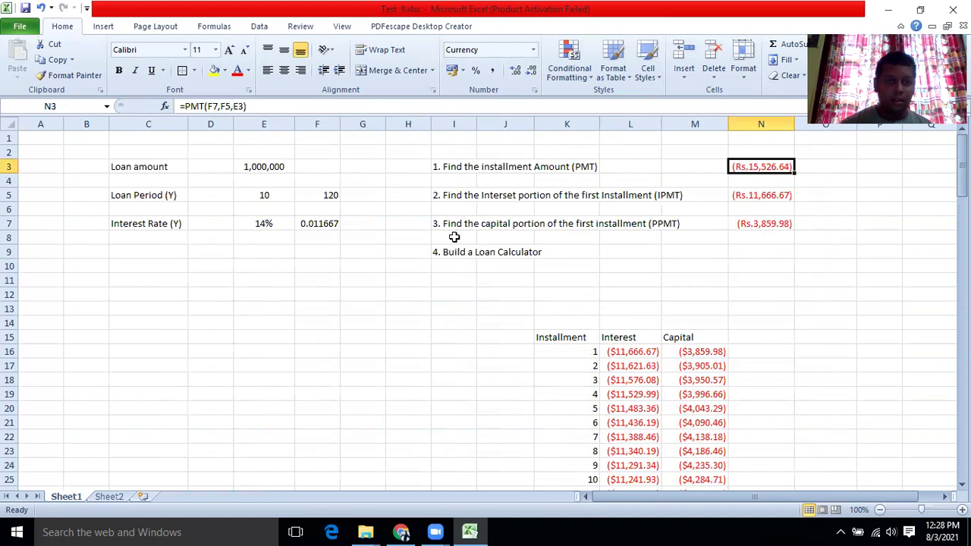
scroll(451, 351, down, 4)
click(109, 497)
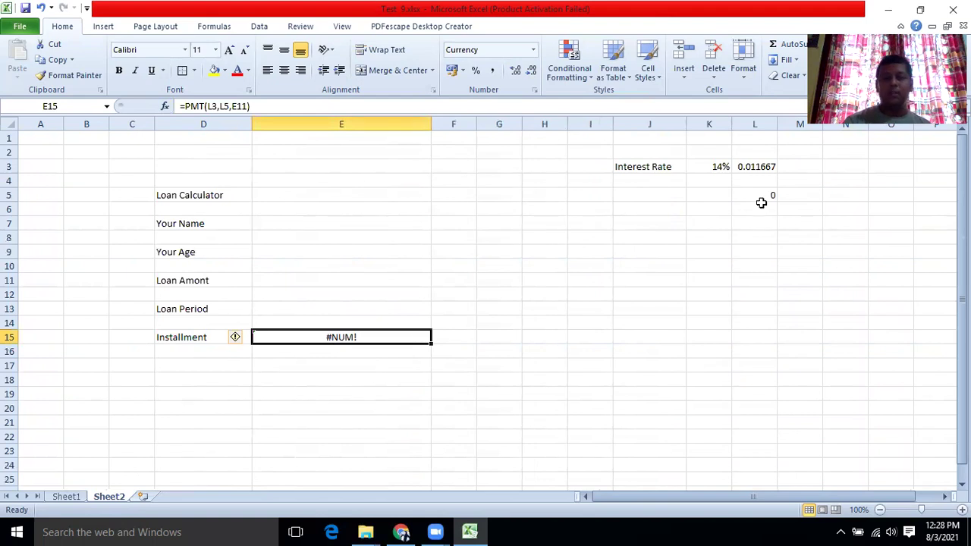
Bold the Loan Calculator title and merge cells D5:E5.
click(204, 197)
drag(204, 197, 354, 192)
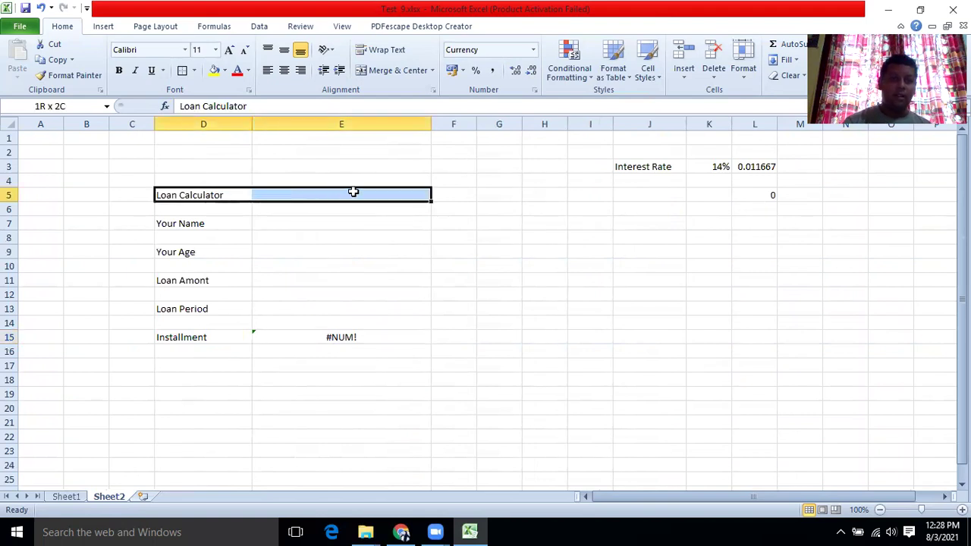
right_click(353, 192)
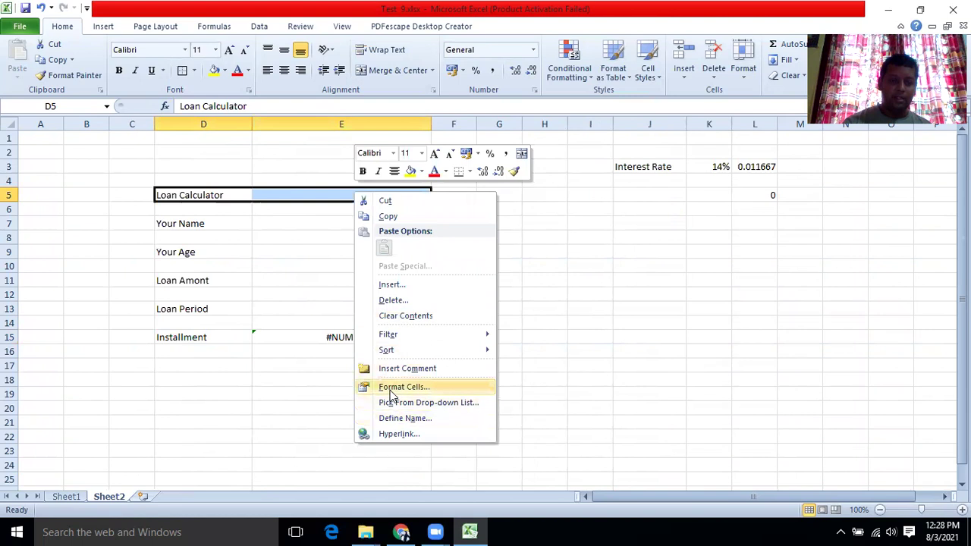
click(120, 70)
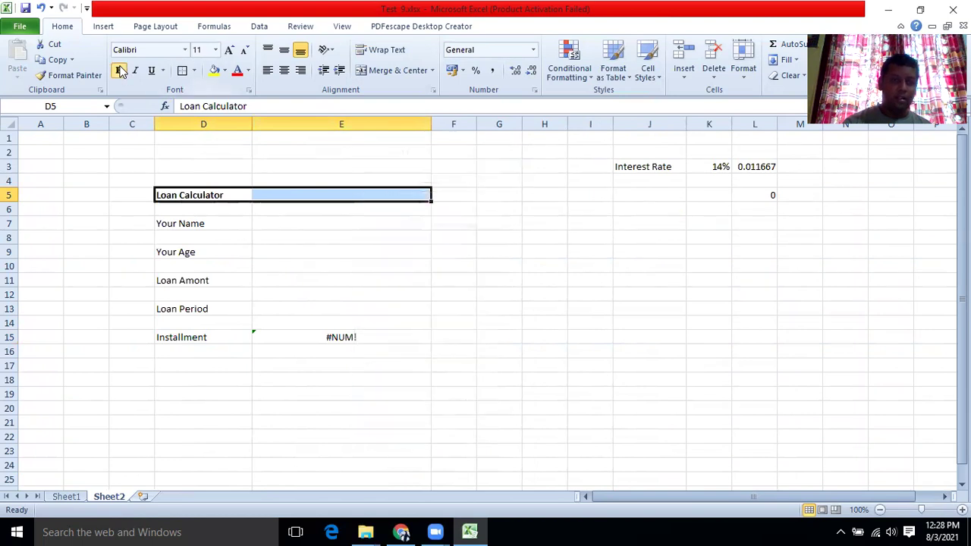
click(120, 70)
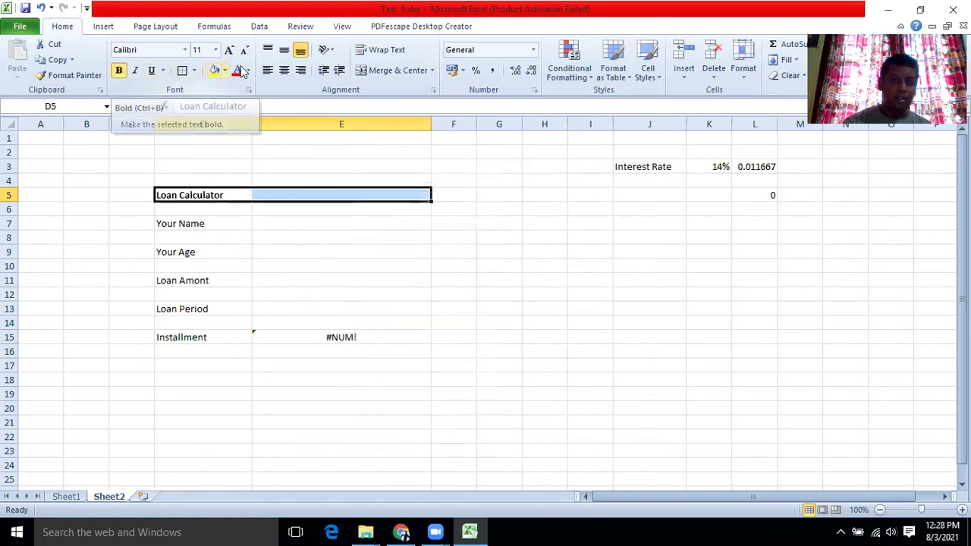
right_click(324, 200)
click(364, 393)
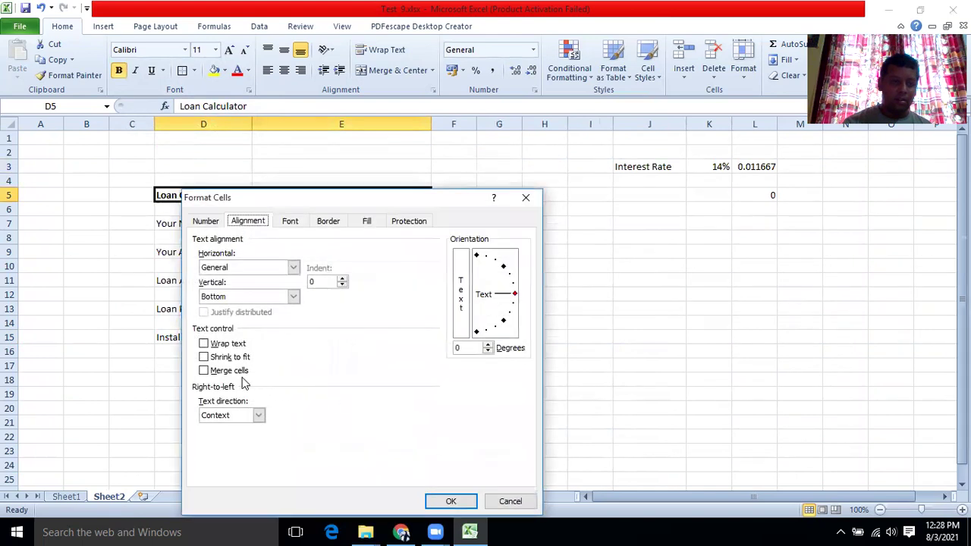
click(203, 370)
click(446, 502)
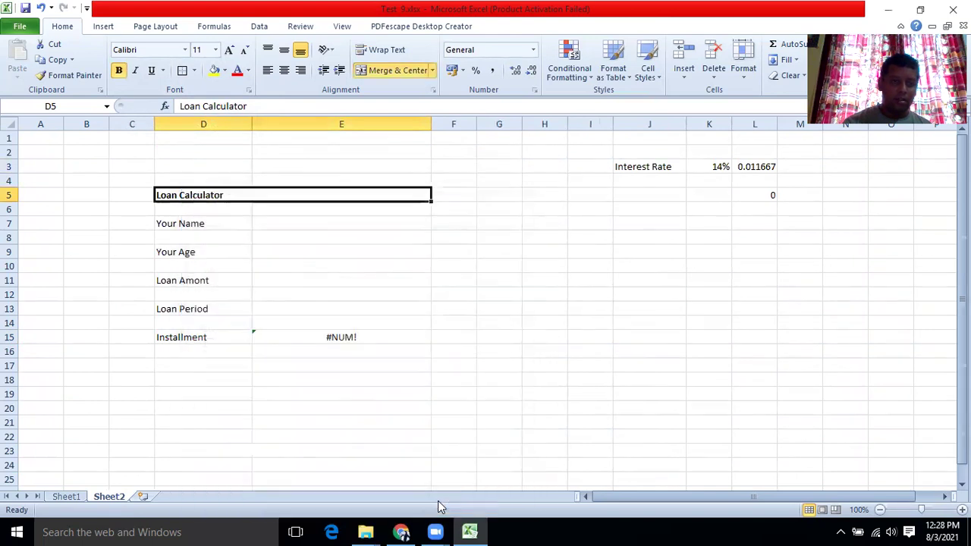
click(255, 230)
Make the merged Loan Calculator title 14 pt and centred.
click(237, 196)
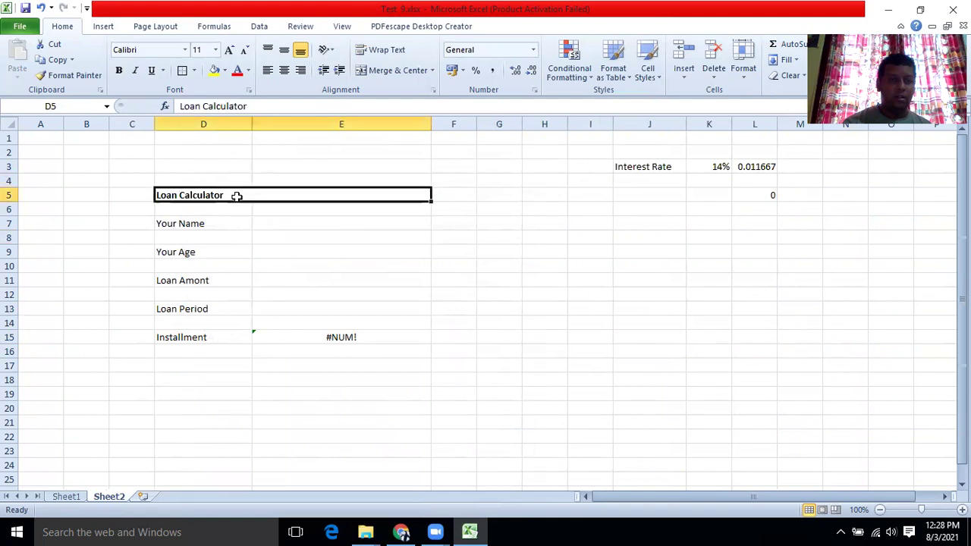
click(215, 50)
click(198, 125)
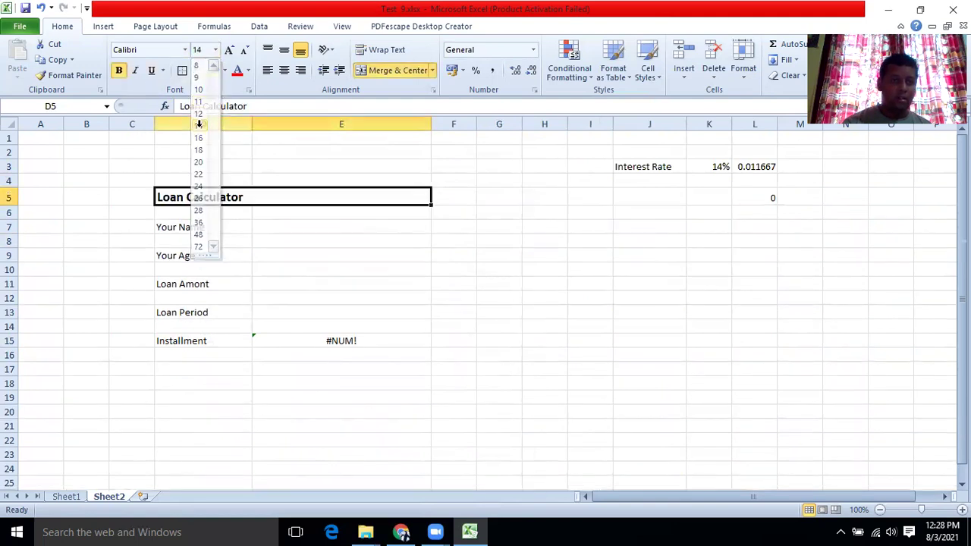
click(283, 70)
click(292, 241)
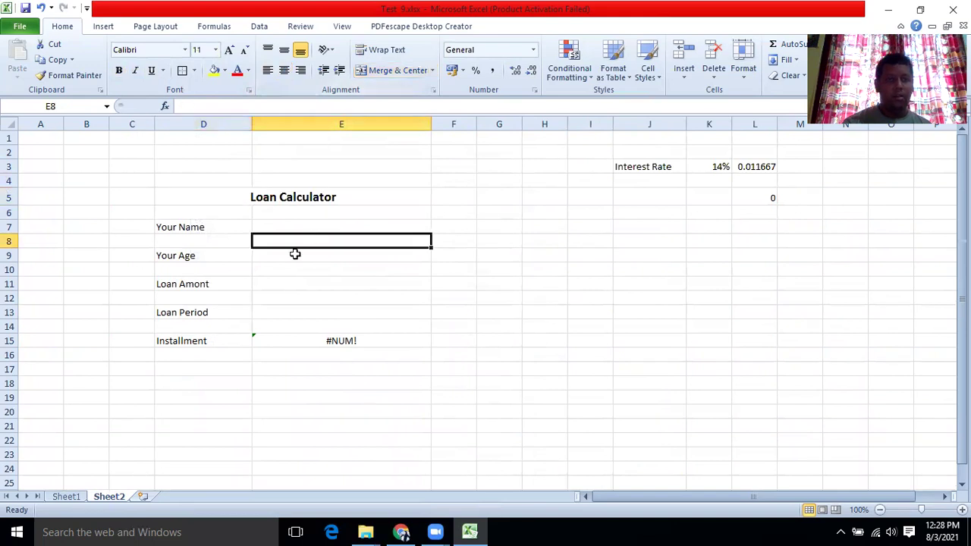
Bold the labels in D7:D15.
drag(202, 226, 201, 338)
click(118, 70)
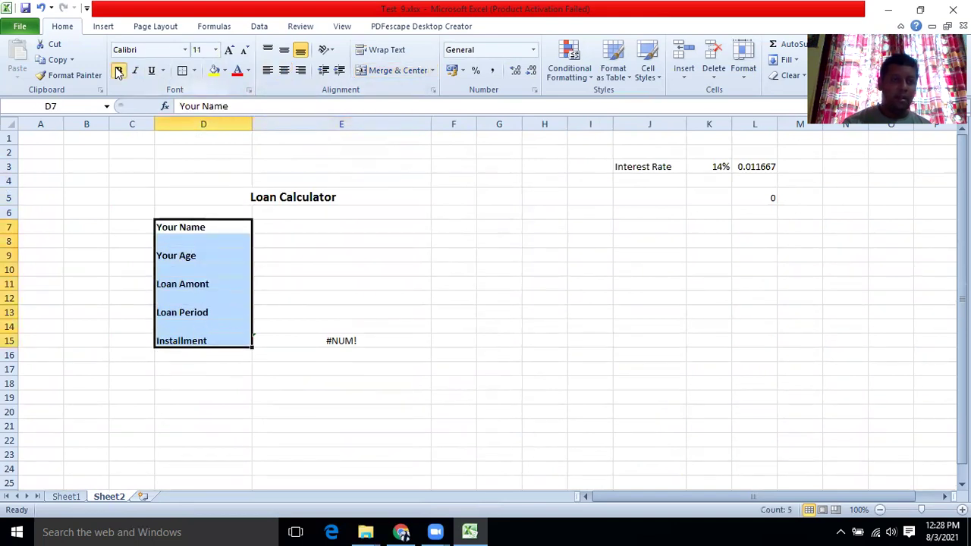
click(279, 226)
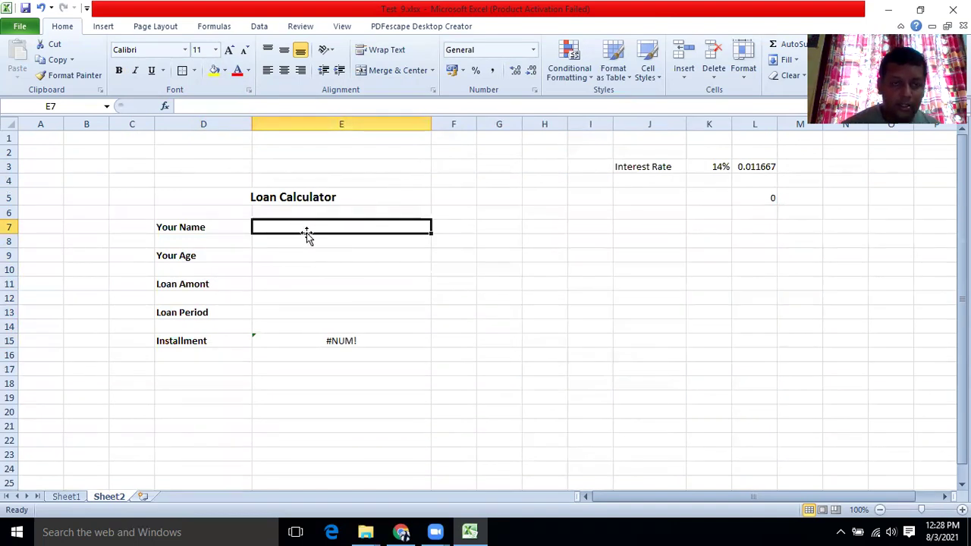
Enter a sample full name in E7 and the age 38 in E9.
click(306, 251)
click(307, 227)
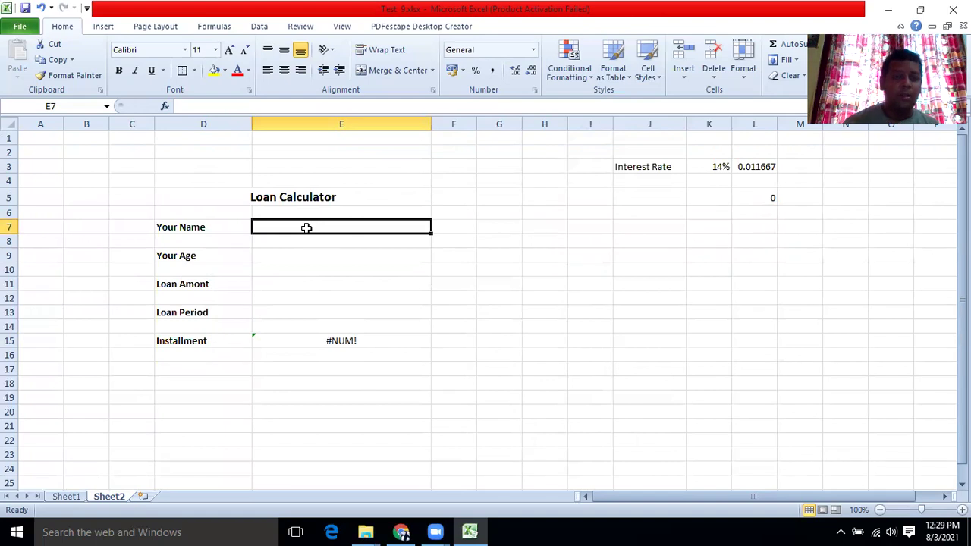
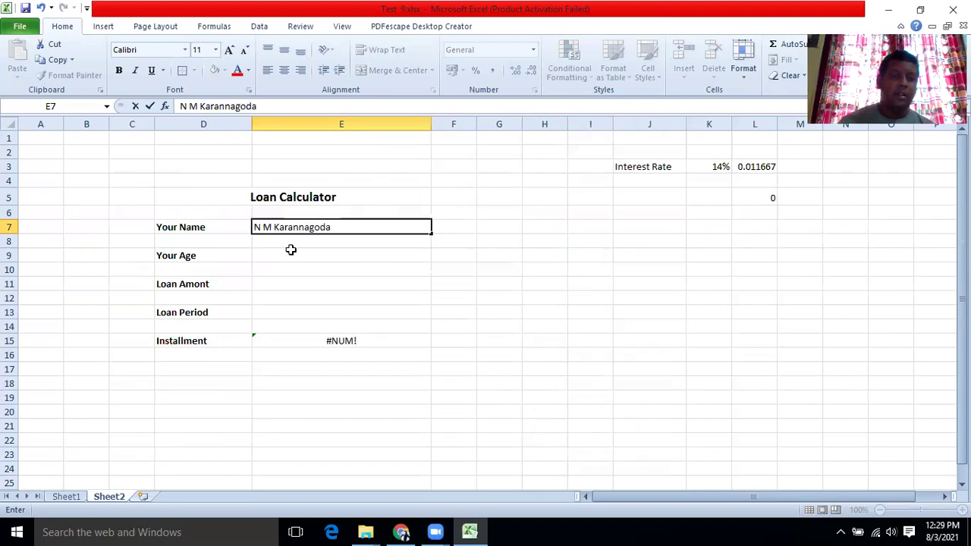
click(291, 250)
text(38)
click(272, 284)
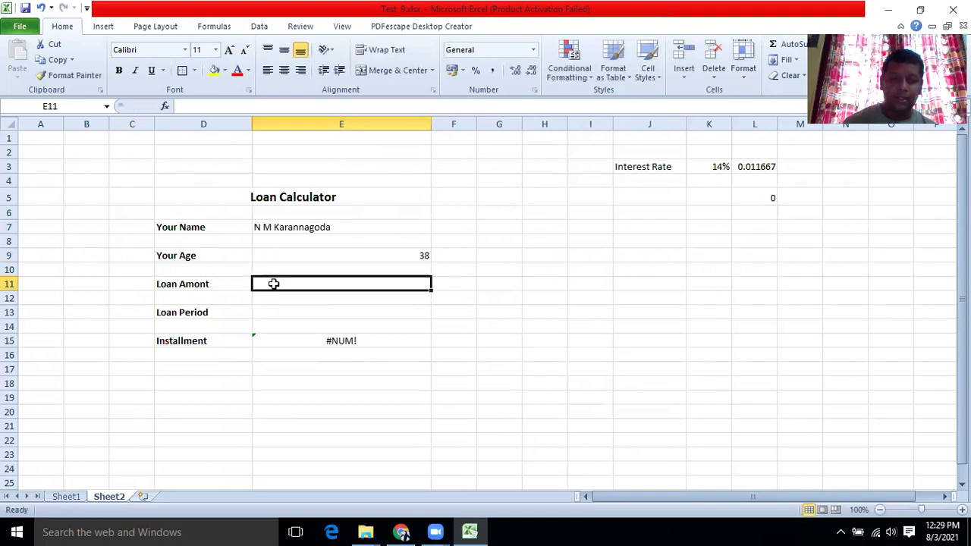
Format E11 as Rs. currency with 0 decimal places.
right_click(273, 284)
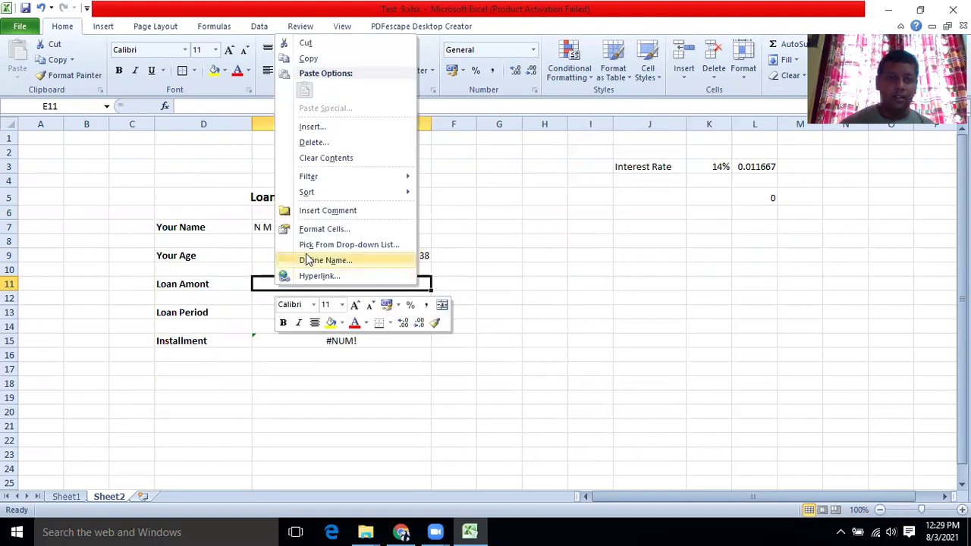
click(313, 229)
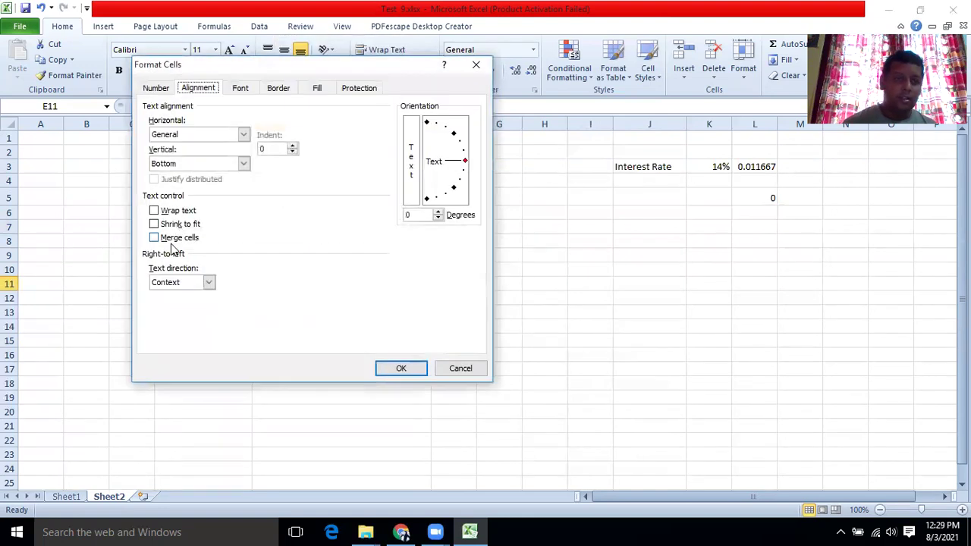
click(159, 88)
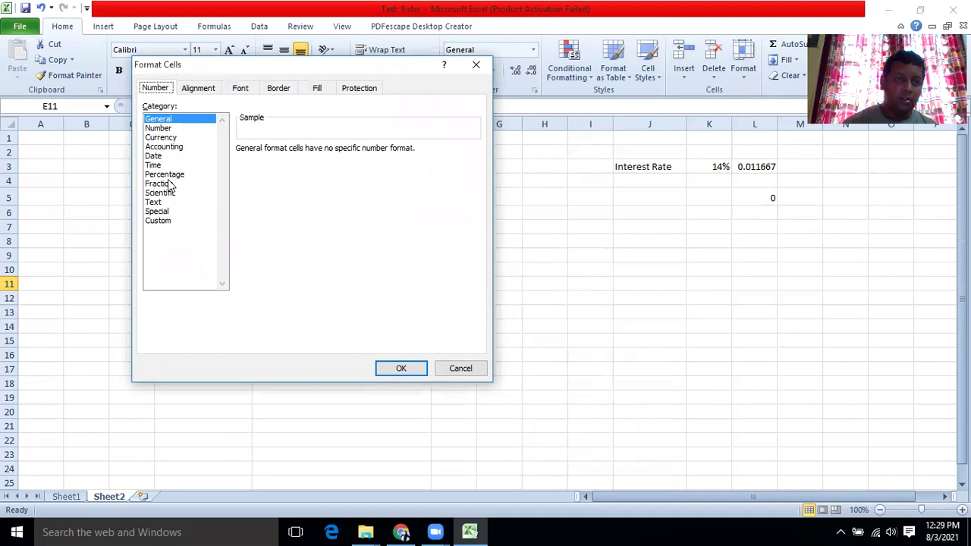
click(160, 138)
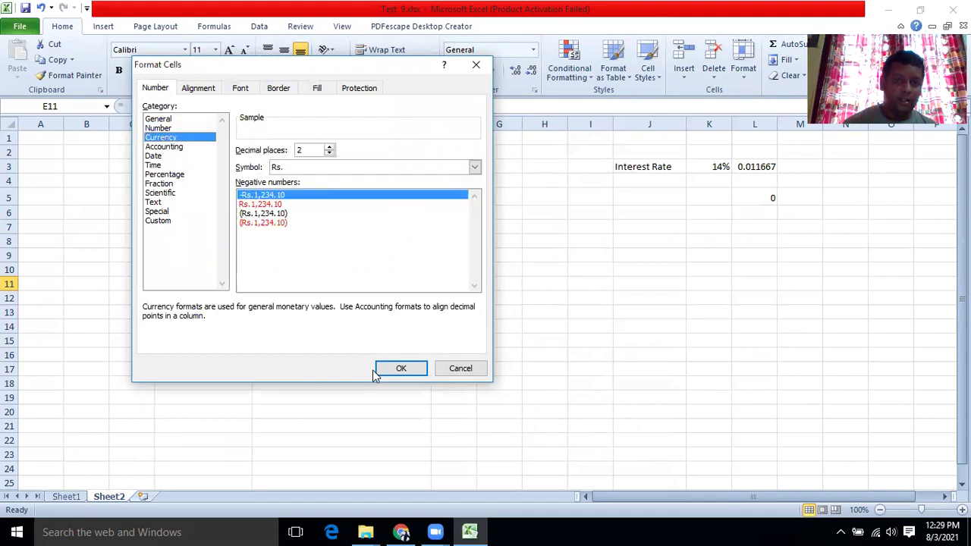
click(329, 154)
click(329, 154)
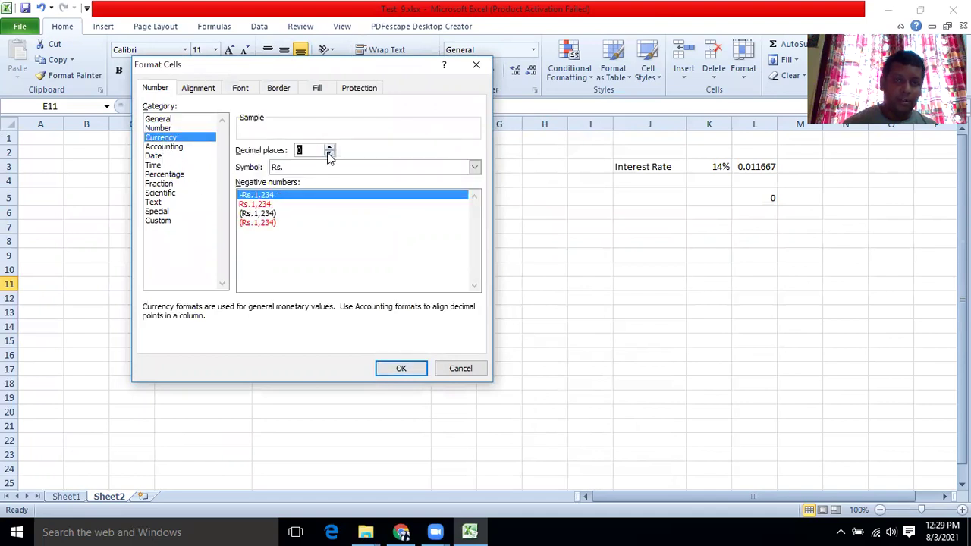
click(379, 367)
click(303, 313)
click(298, 284)
Enter 15000000 as the loan amount in E11.
text(1500000)
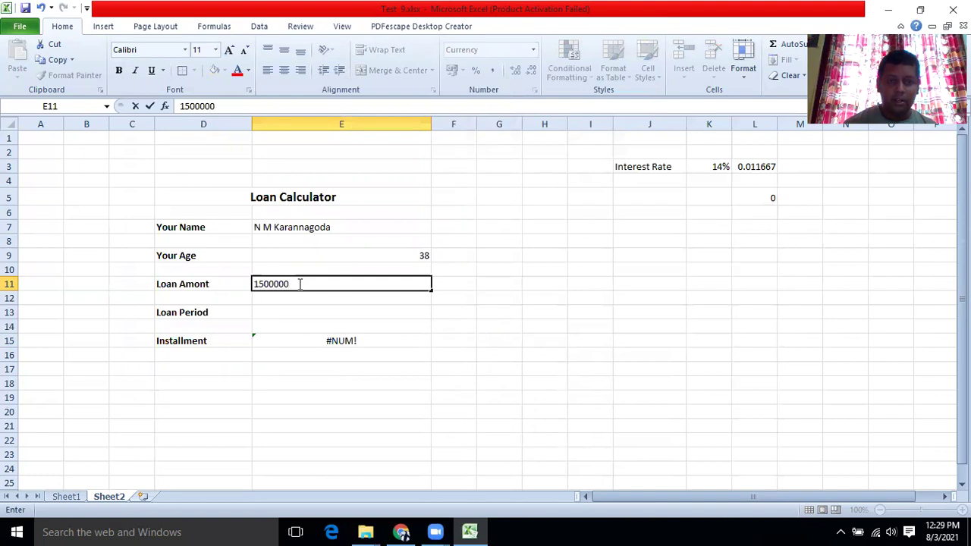
text(0)
key(Return)
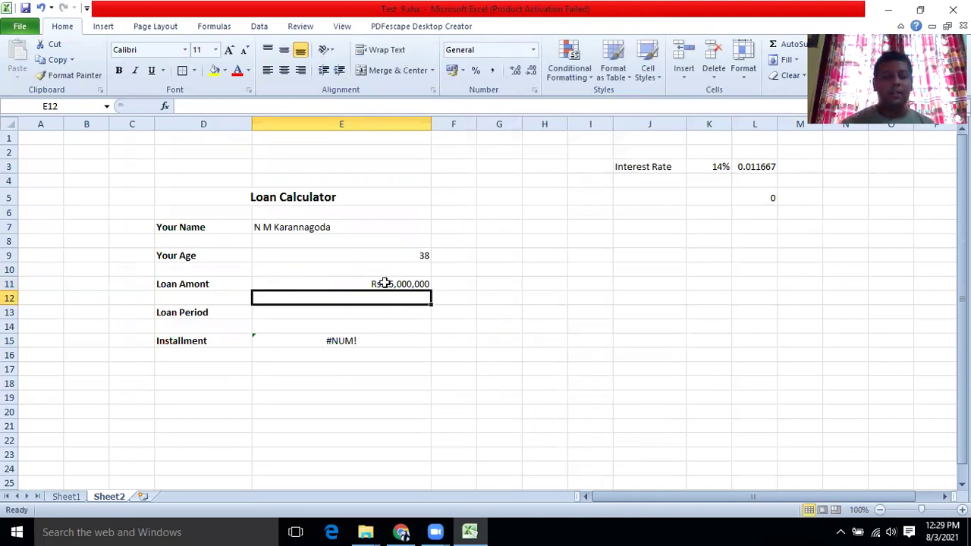
click(307, 312)
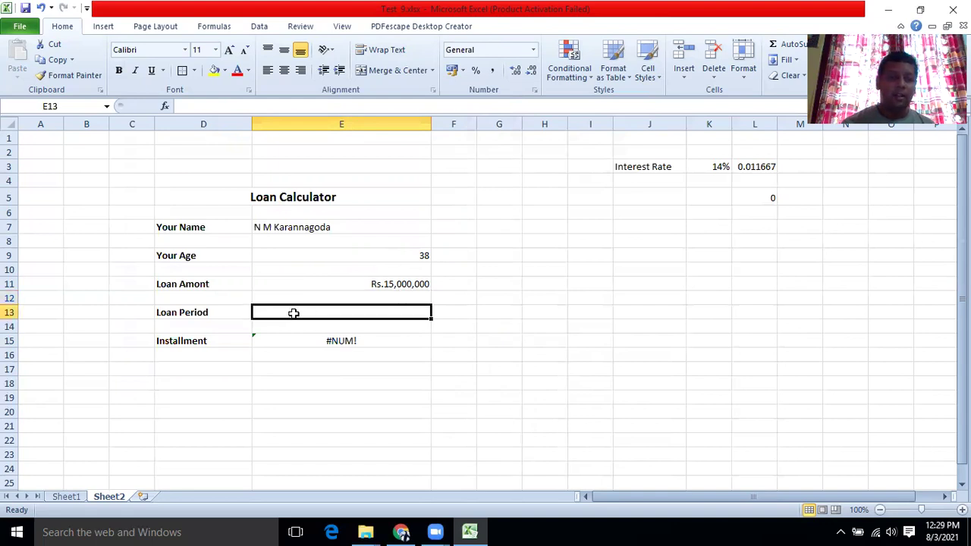
Rename the D13 label to 'Loan Period (Years)'.
click(231, 305)
click(230, 303)
double_click(219, 308)
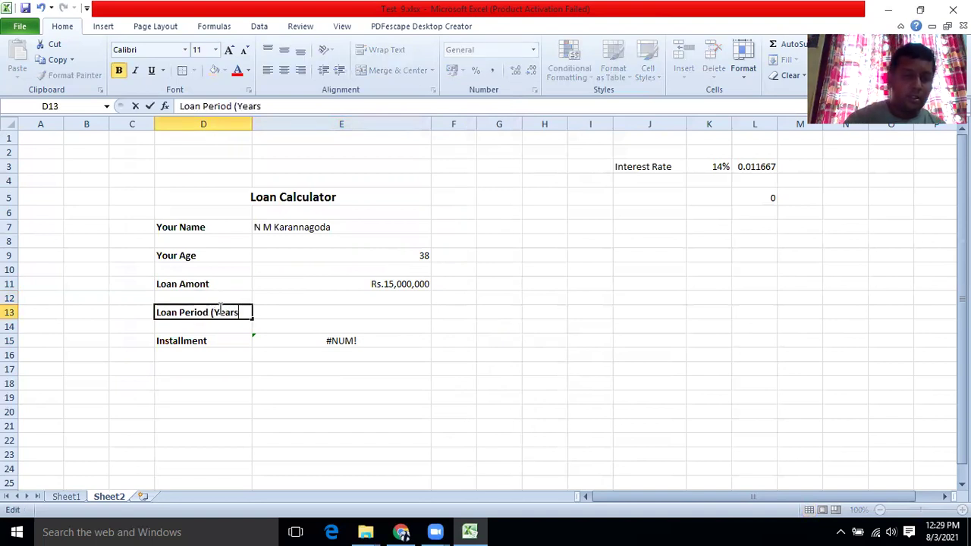
click(256, 364)
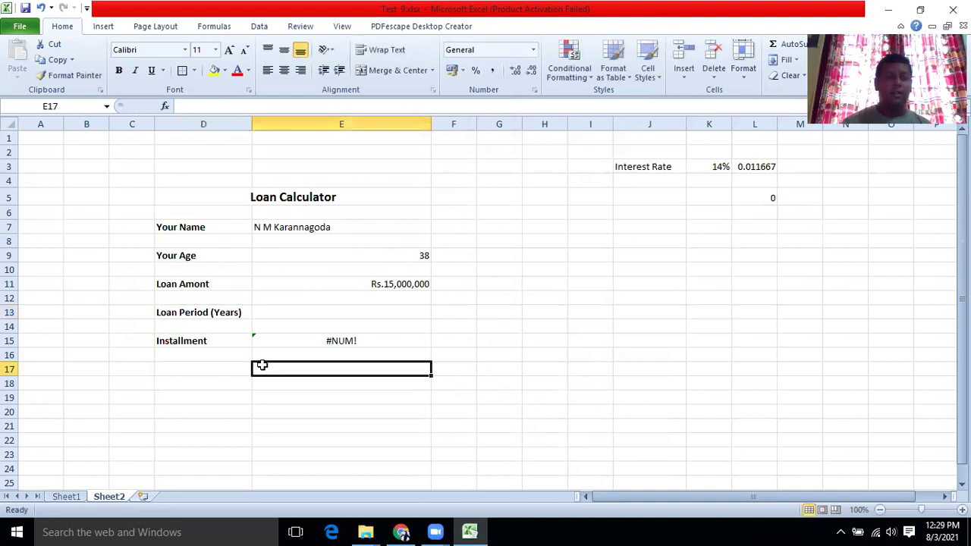
Enter 10 years in E13, making the installment (Rs.232,899.65).
click(337, 313)
text(10)
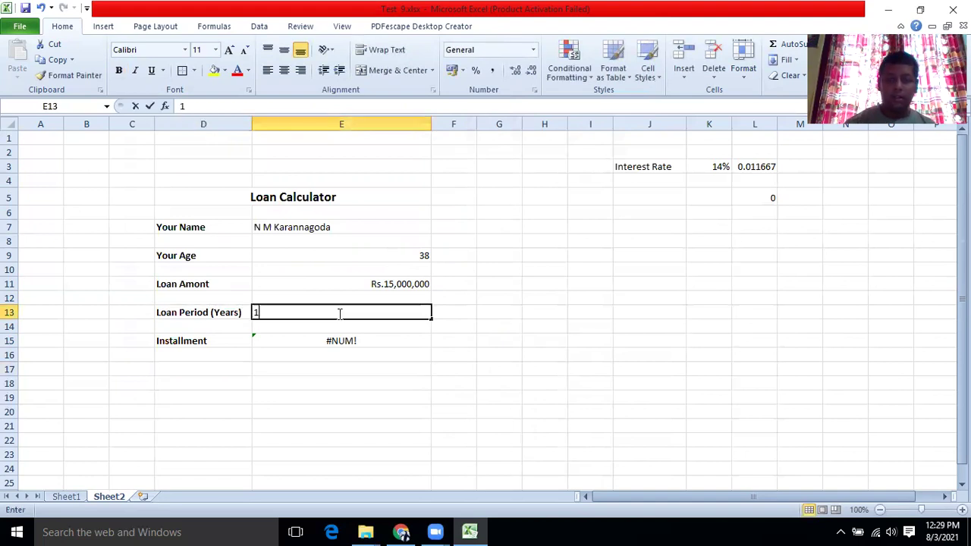
click(354, 338)
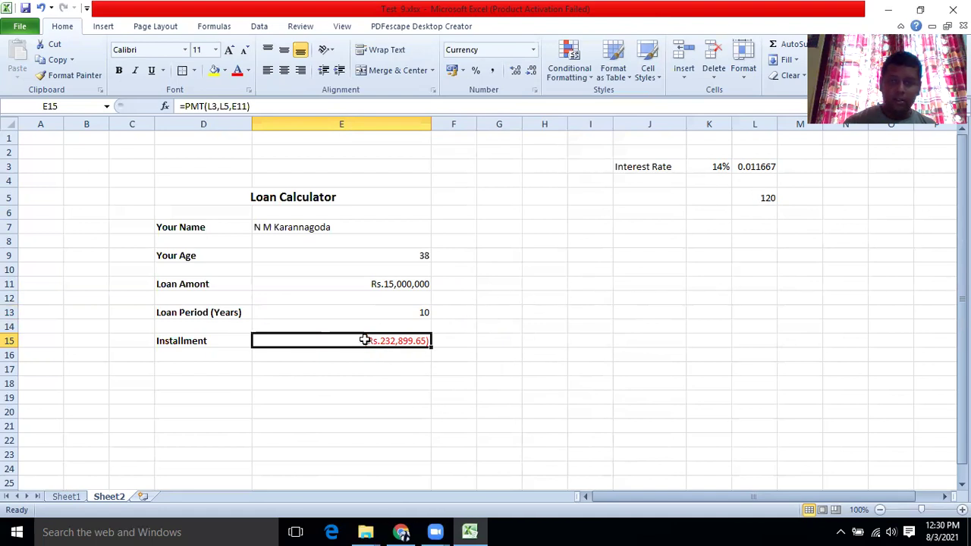
click(166, 109)
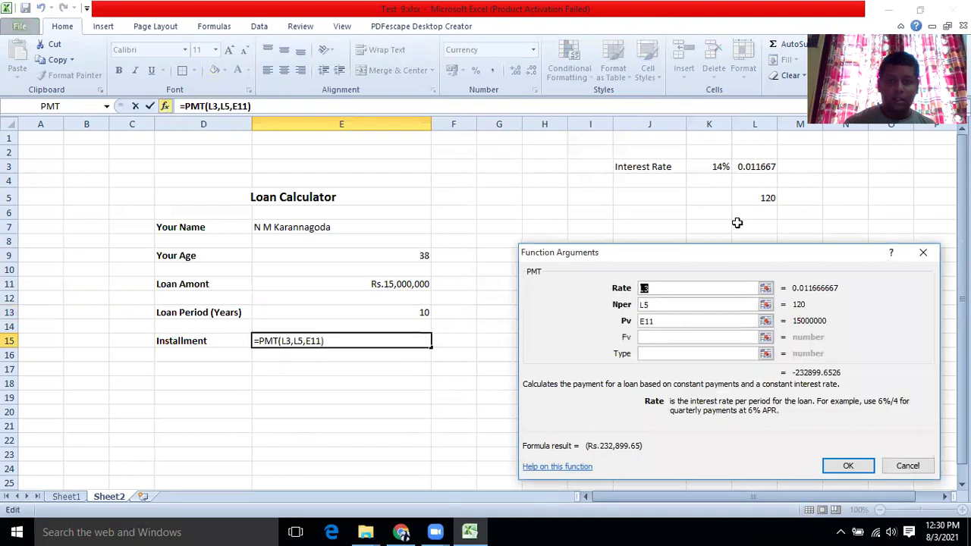
drag(732, 252, 735, 187)
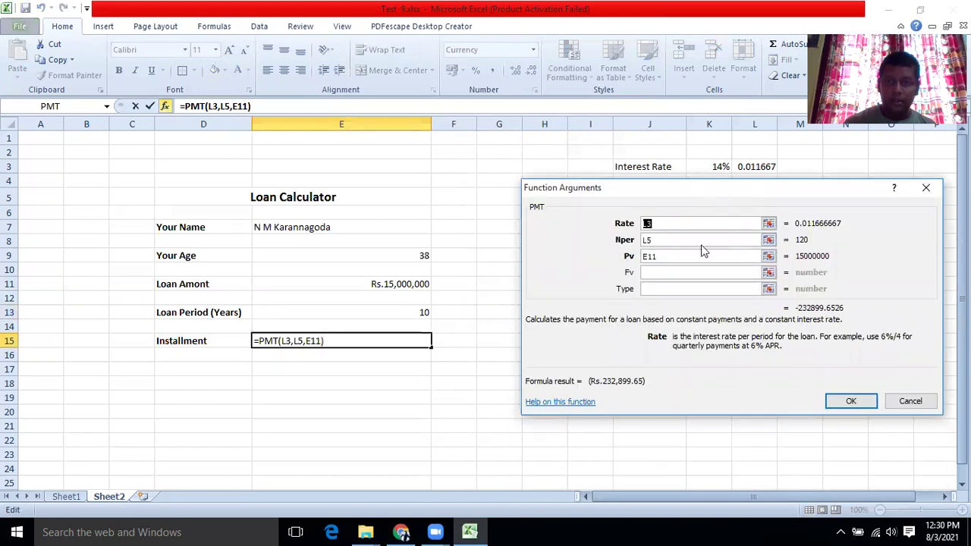
click(754, 169)
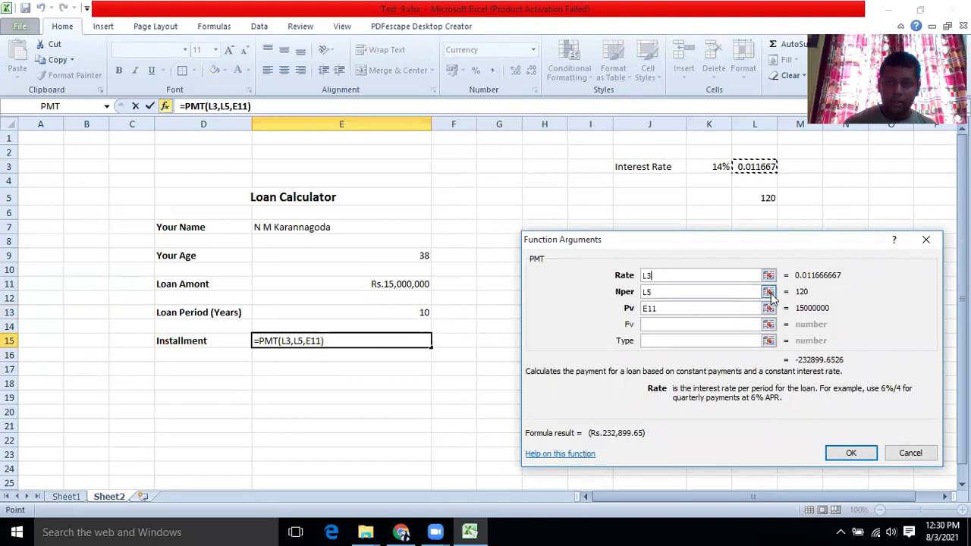
click(850, 453)
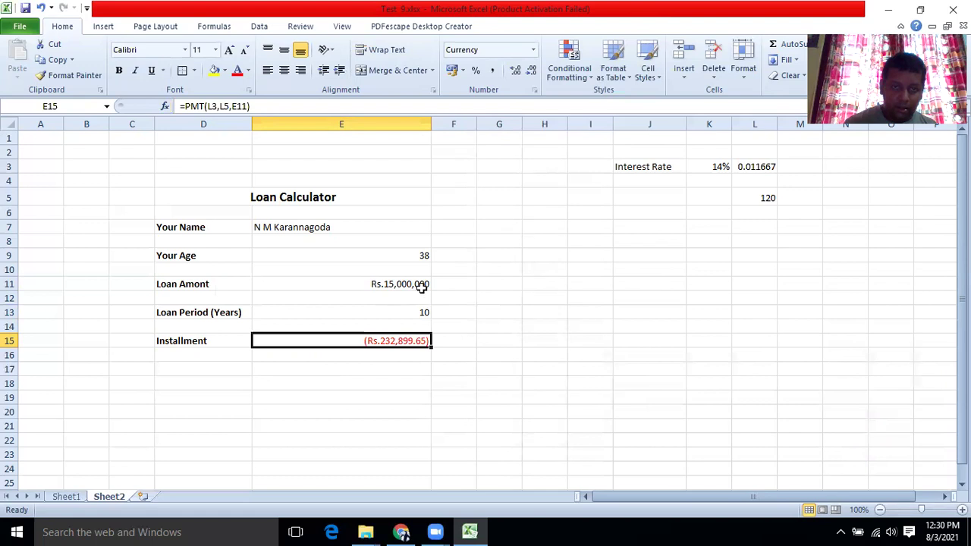
Change the loan amount in E11 to 1500000, recalculating the installment to (Rs.23,289.97).
double_click(410, 283)
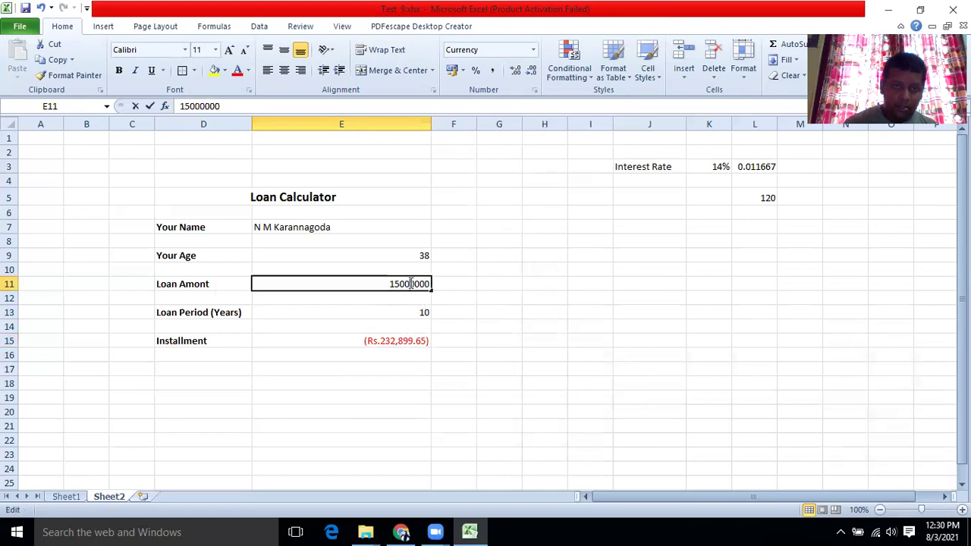
click(228, 106)
key(BackSpace)
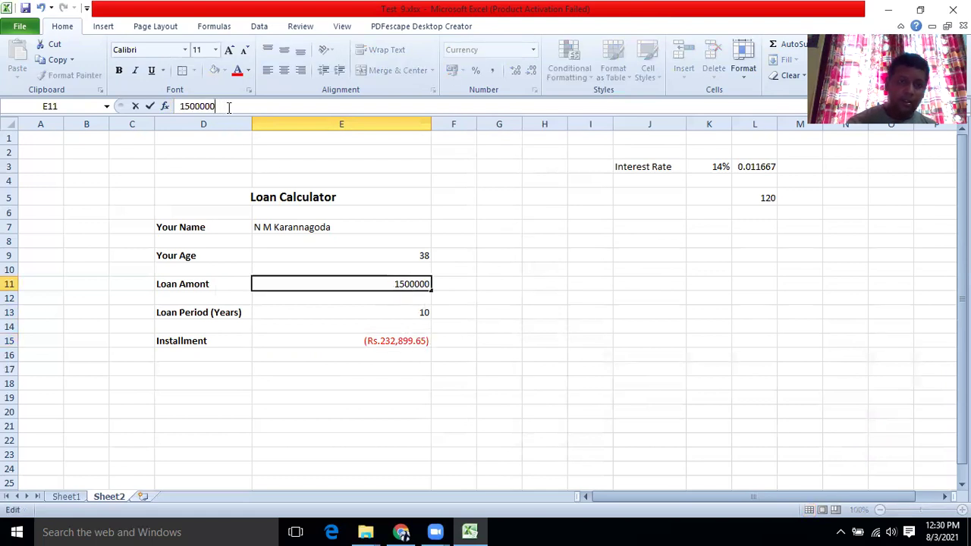
click(225, 398)
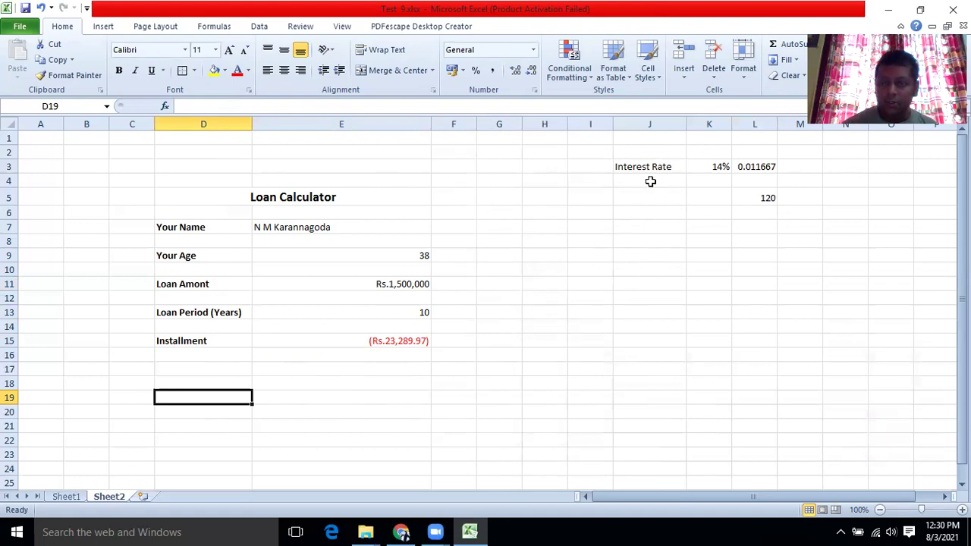
Hide the helper columns J through L.
click(625, 121)
drag(667, 120, 740, 121)
right_click(671, 120)
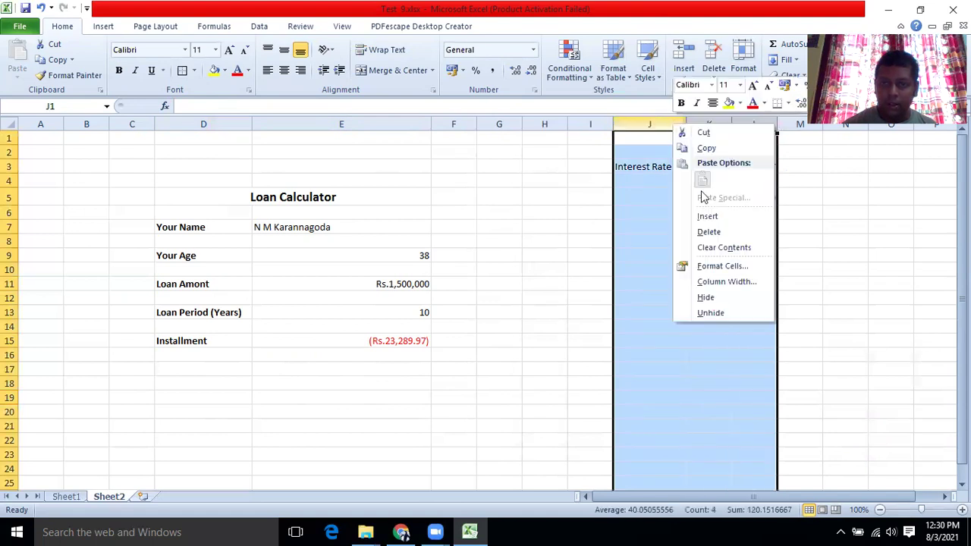
click(707, 298)
click(679, 297)
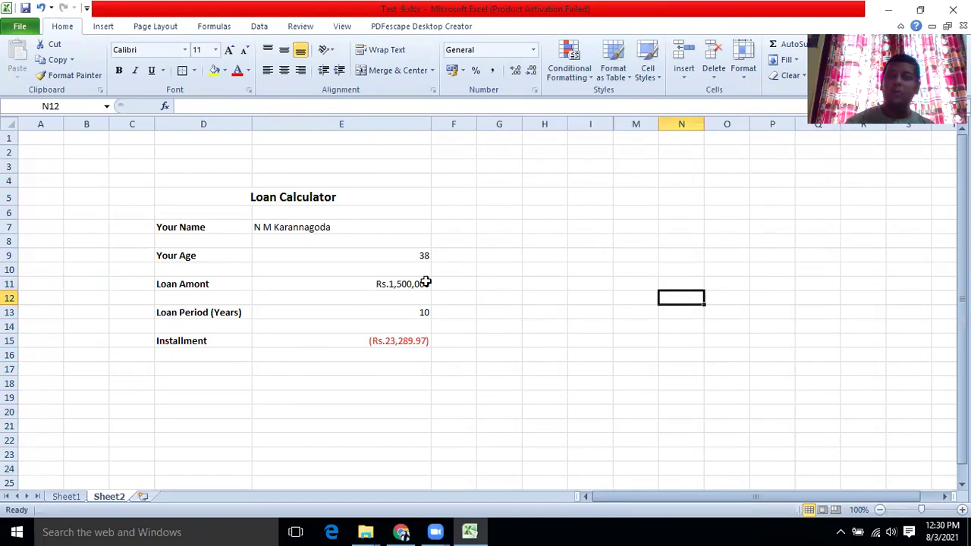
click(101, 27)
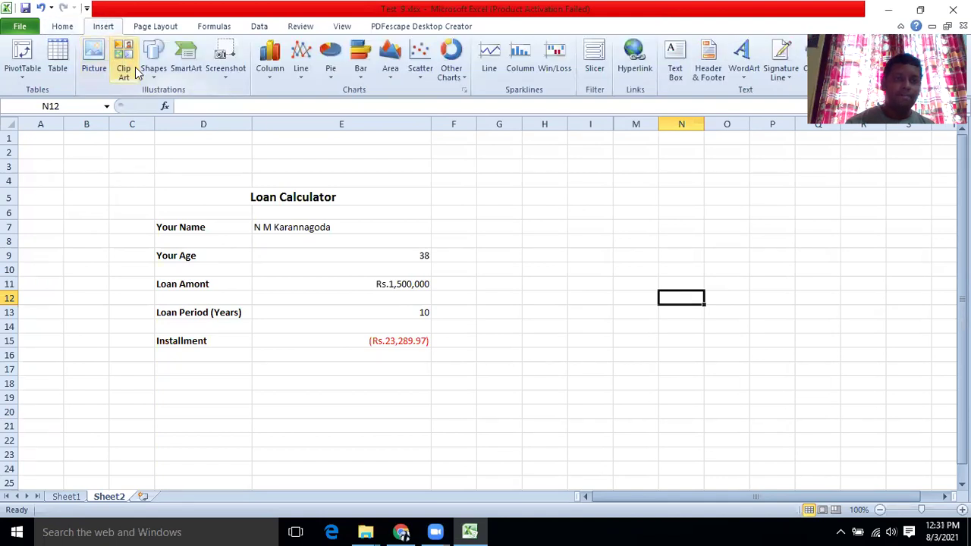
Set Bank.jpg as the Sheet2 background from Page Layout's Background option.
click(62, 26)
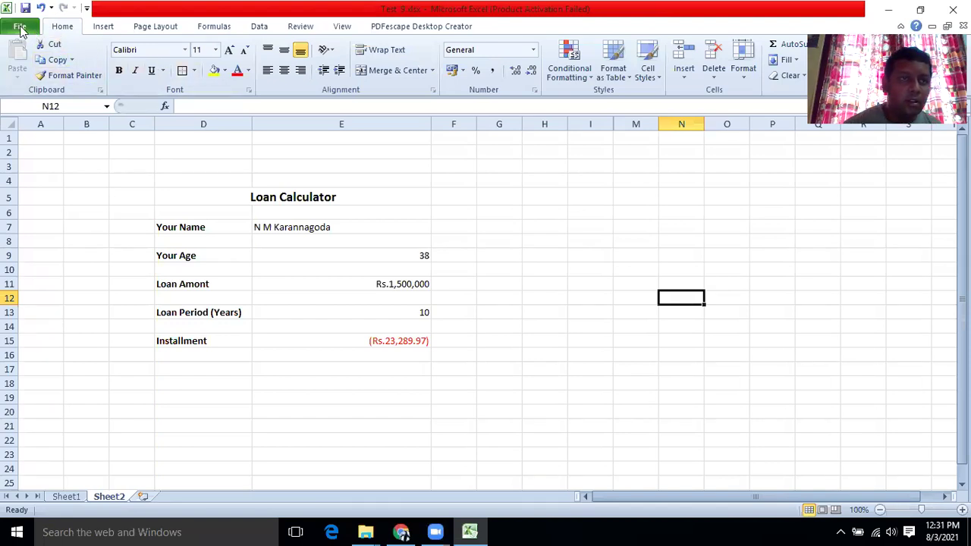
click(152, 29)
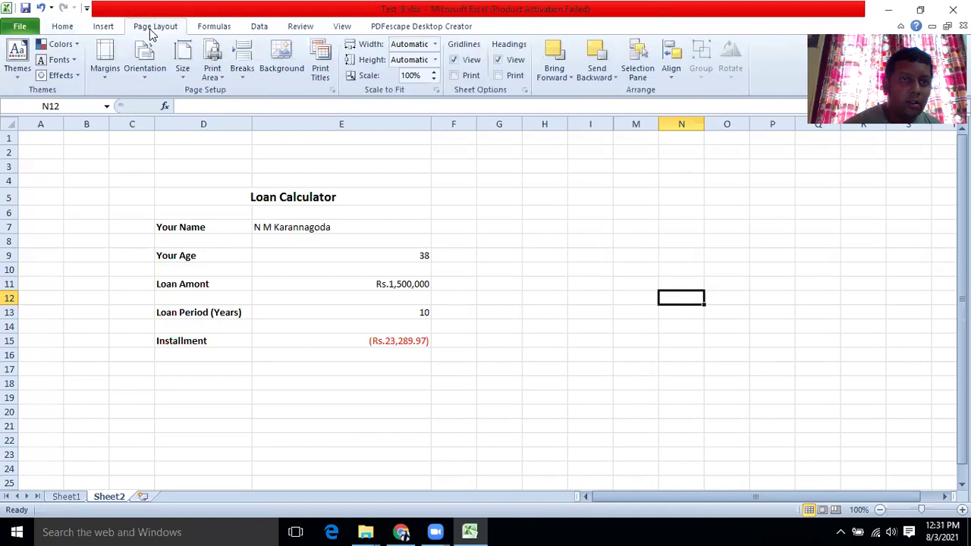
click(281, 57)
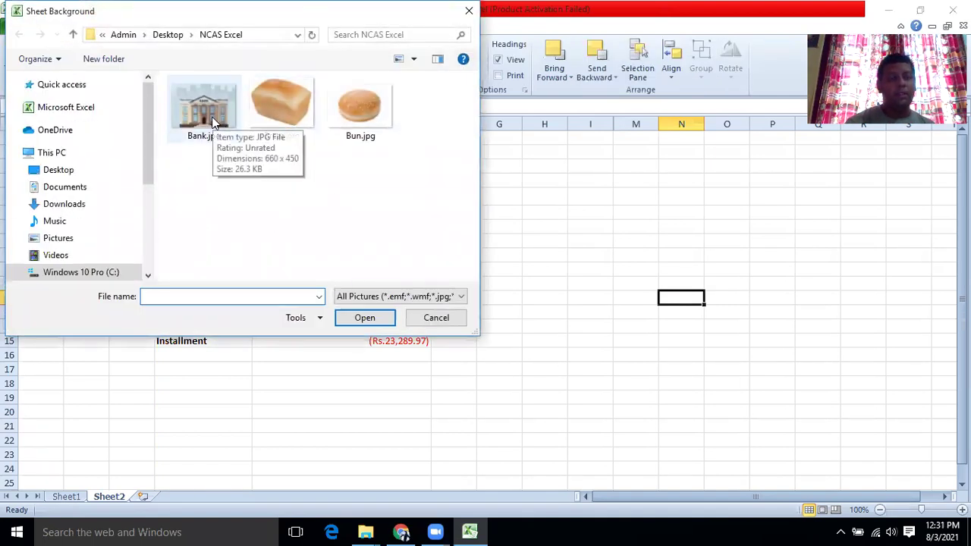
click(212, 122)
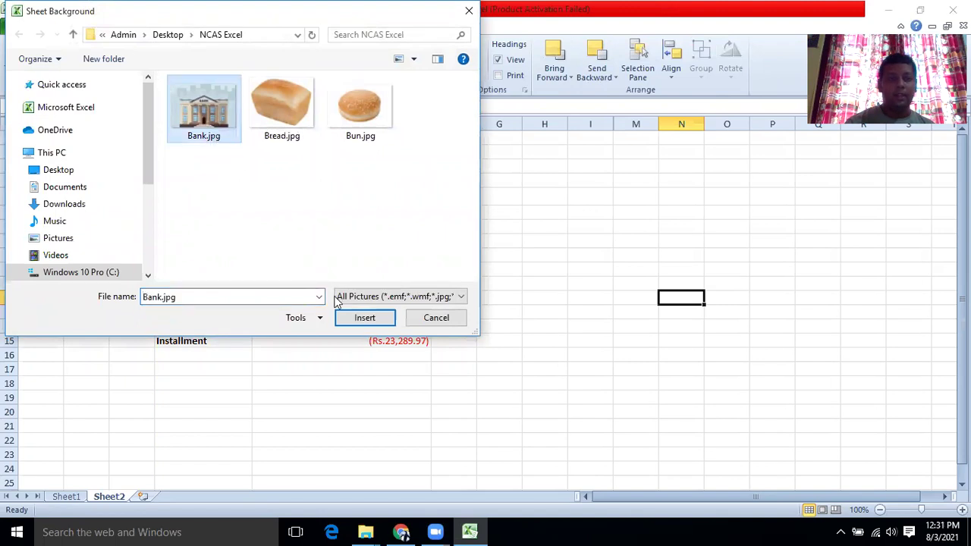
click(351, 317)
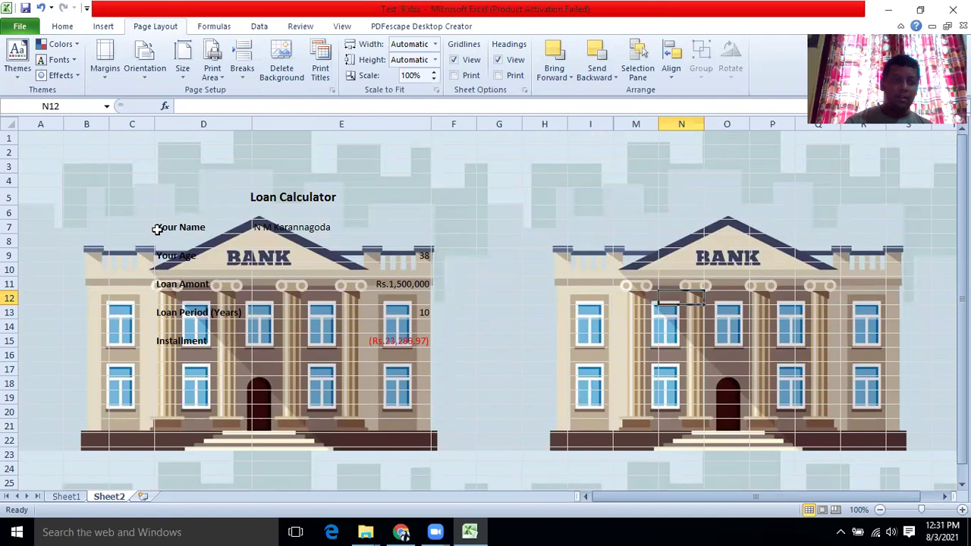
Fill the Loan Calculator table D5:E17 with yellow.
click(171, 196)
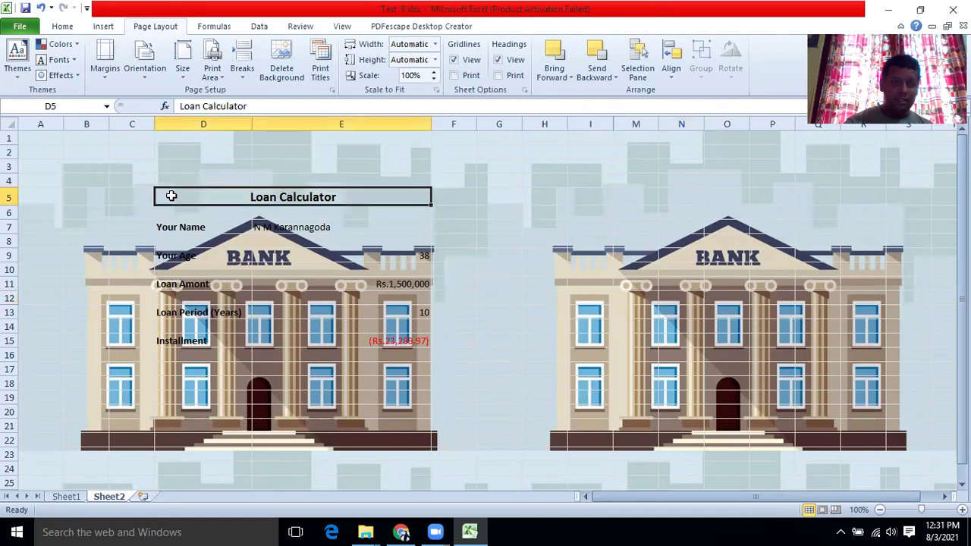
drag(172, 195, 178, 368)
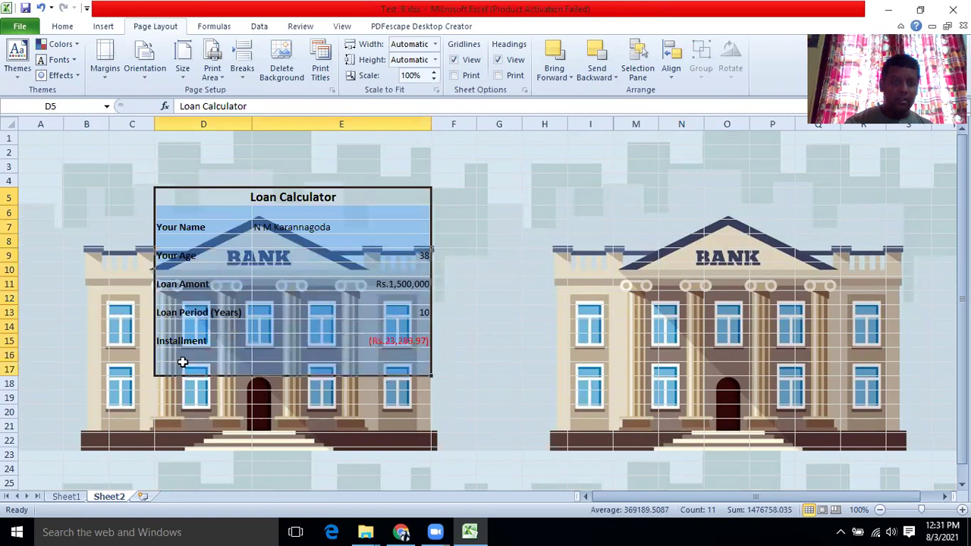
click(64, 27)
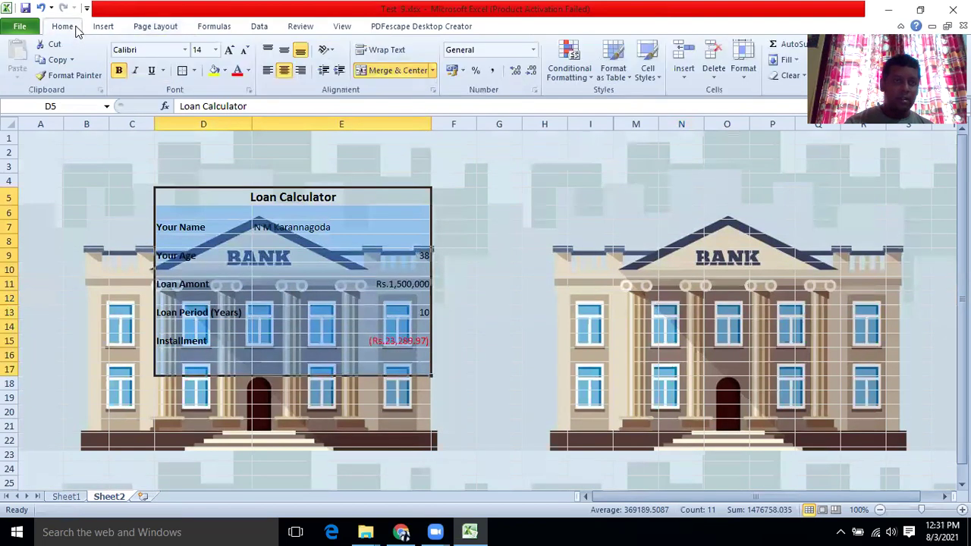
click(215, 72)
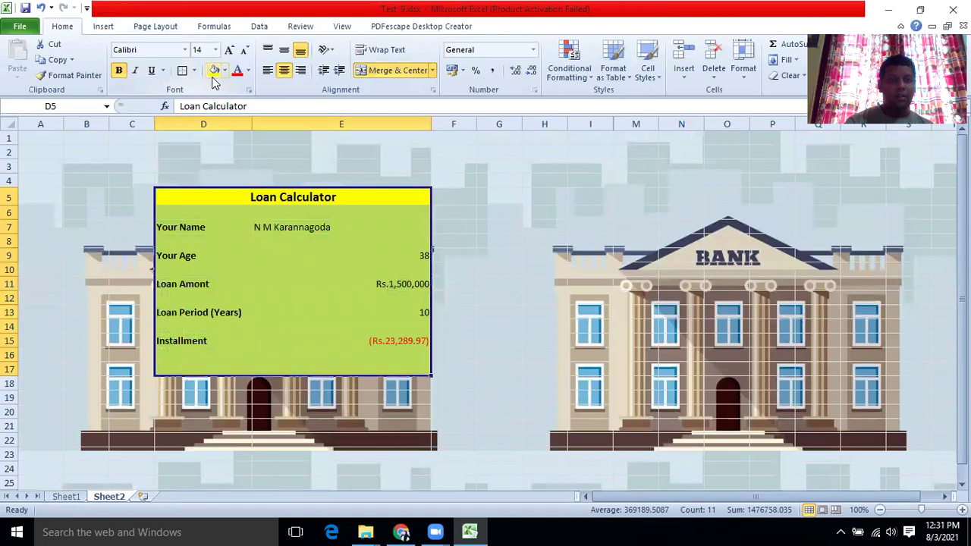
Put outside borders on the value cells E7, E9, E11, E13 and E15.
mouse_move(273, 225)
mouse_down()
mouse_move(275, 333)
mouse_move(273, 229)
mouse_up()
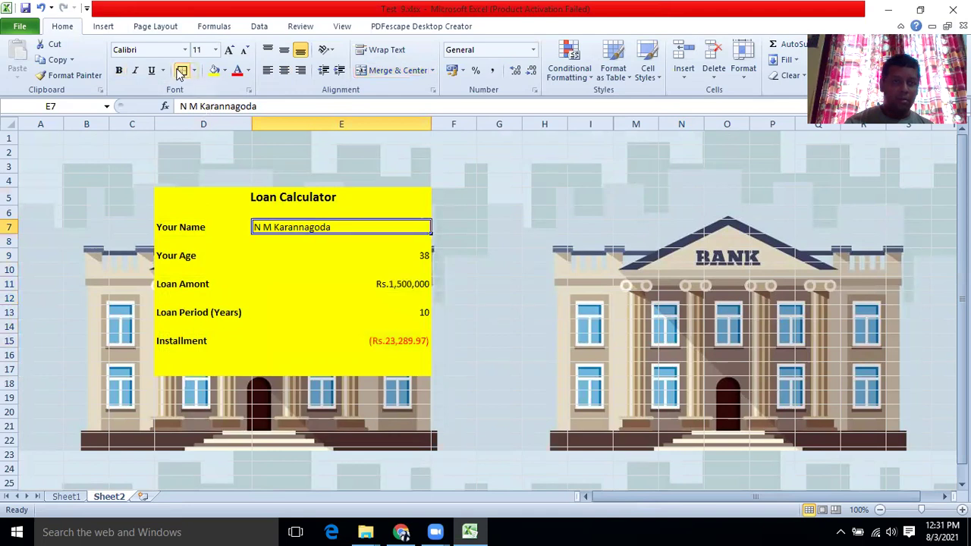
click(282, 252)
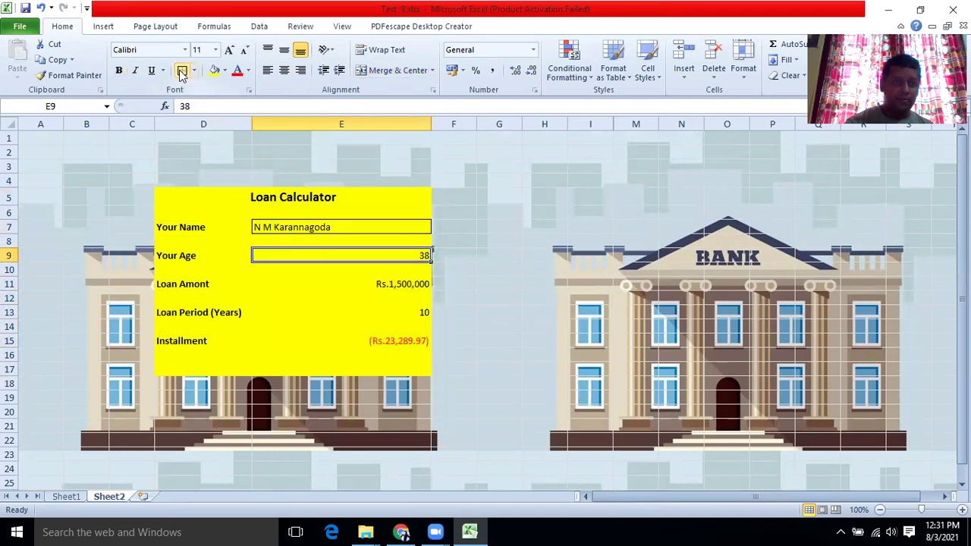
click(264, 281)
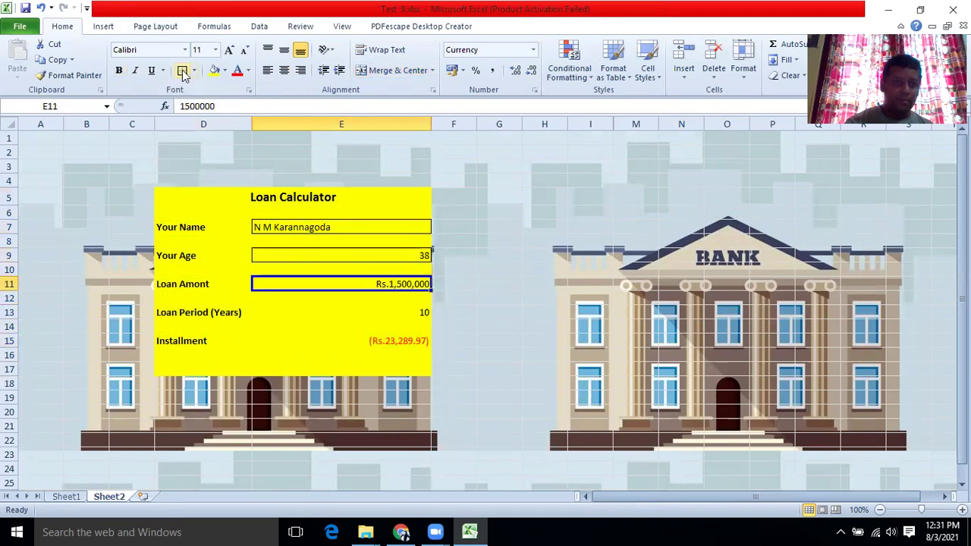
click(261, 311)
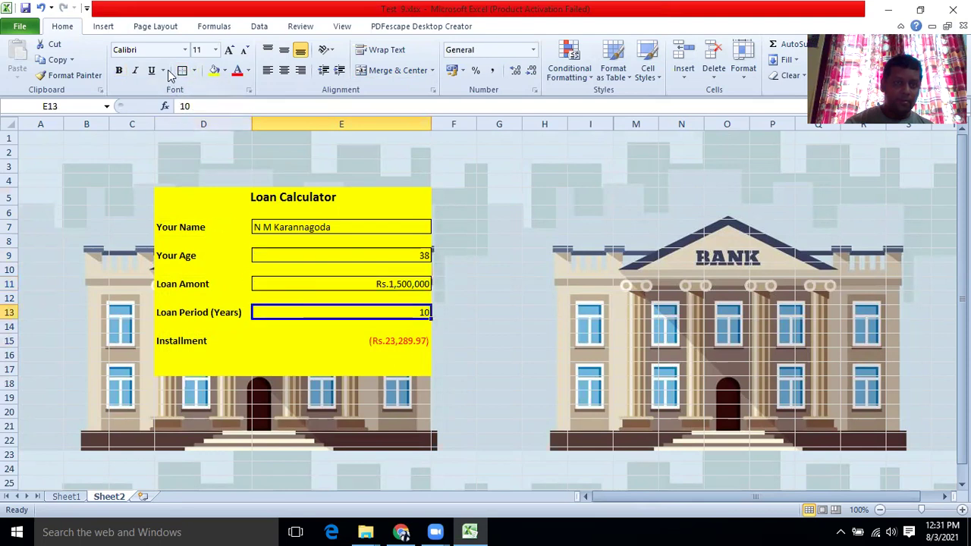
click(272, 342)
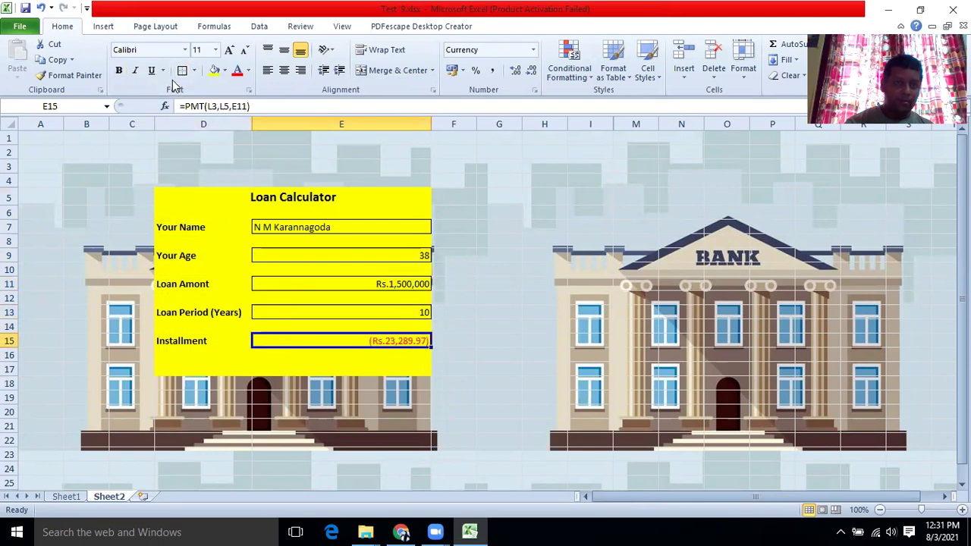
click(427, 237)
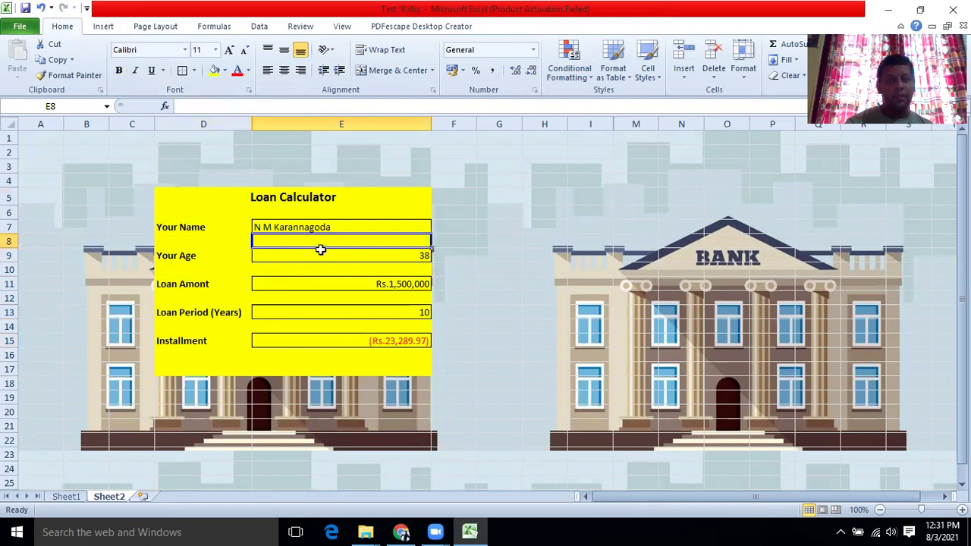
Right-align the name in E7, then select the whole calculator table.
click(305, 224)
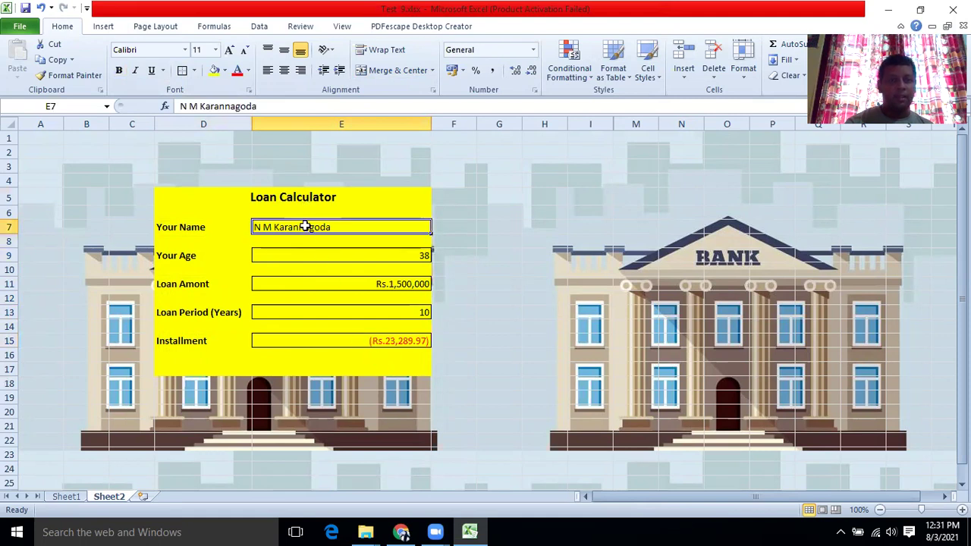
click(300, 69)
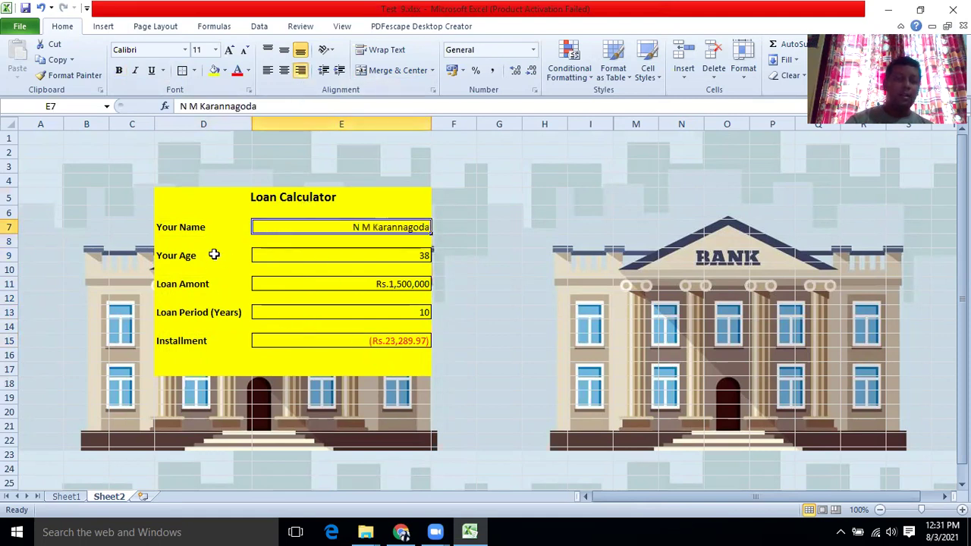
drag(162, 194, 326, 370)
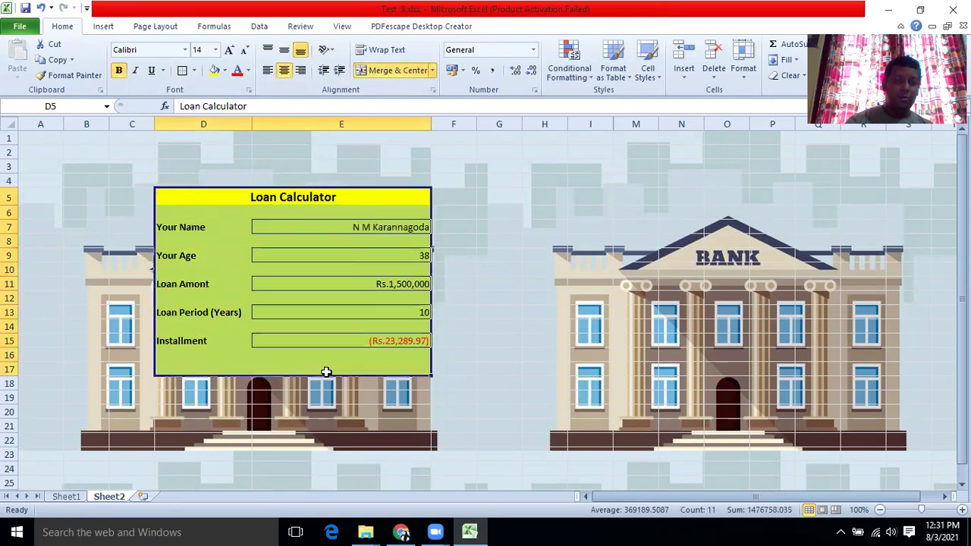
Enter loan amount 1200000 in E11 and period 15 in E13; installment recalculates to Rs.15,980.90.
click(519, 240)
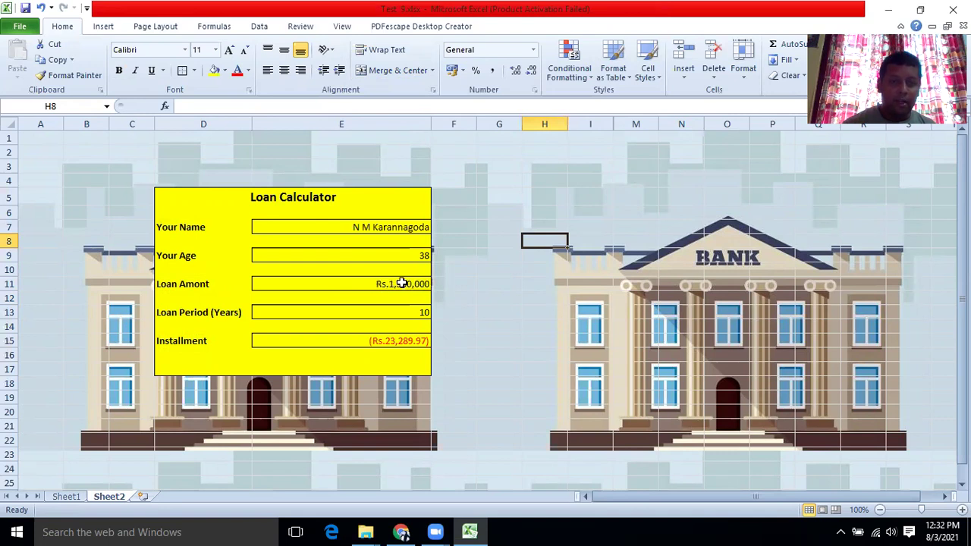
click(401, 283)
text(1200000)
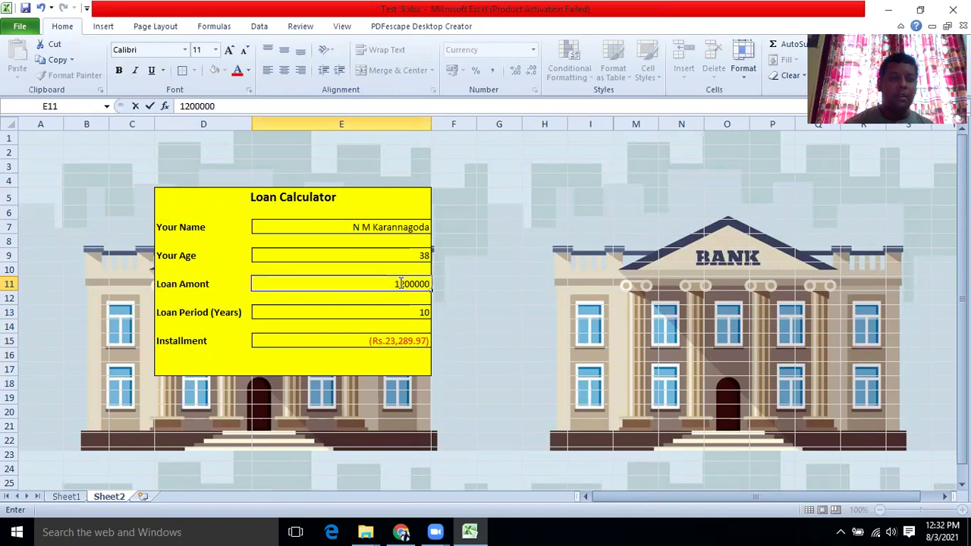
click(357, 312)
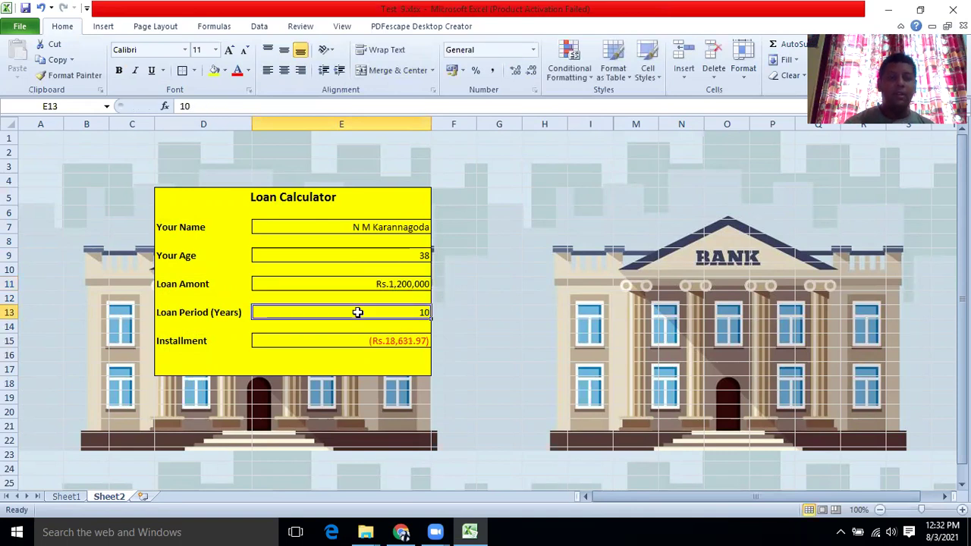
text(15)
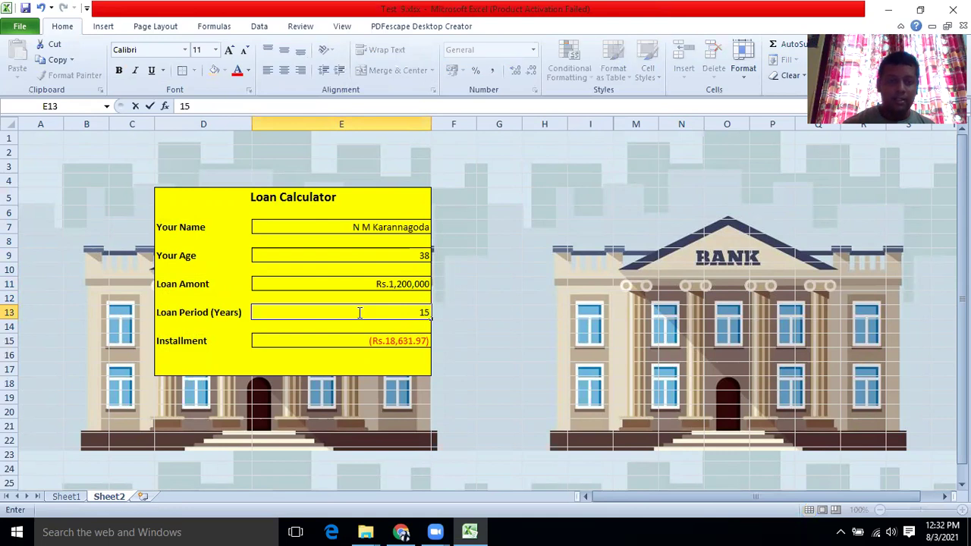
click(294, 255)
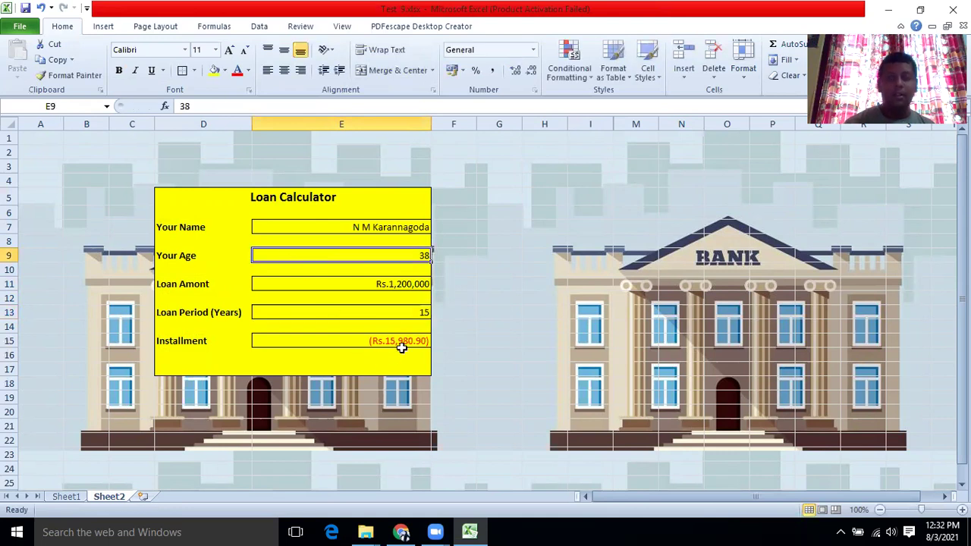